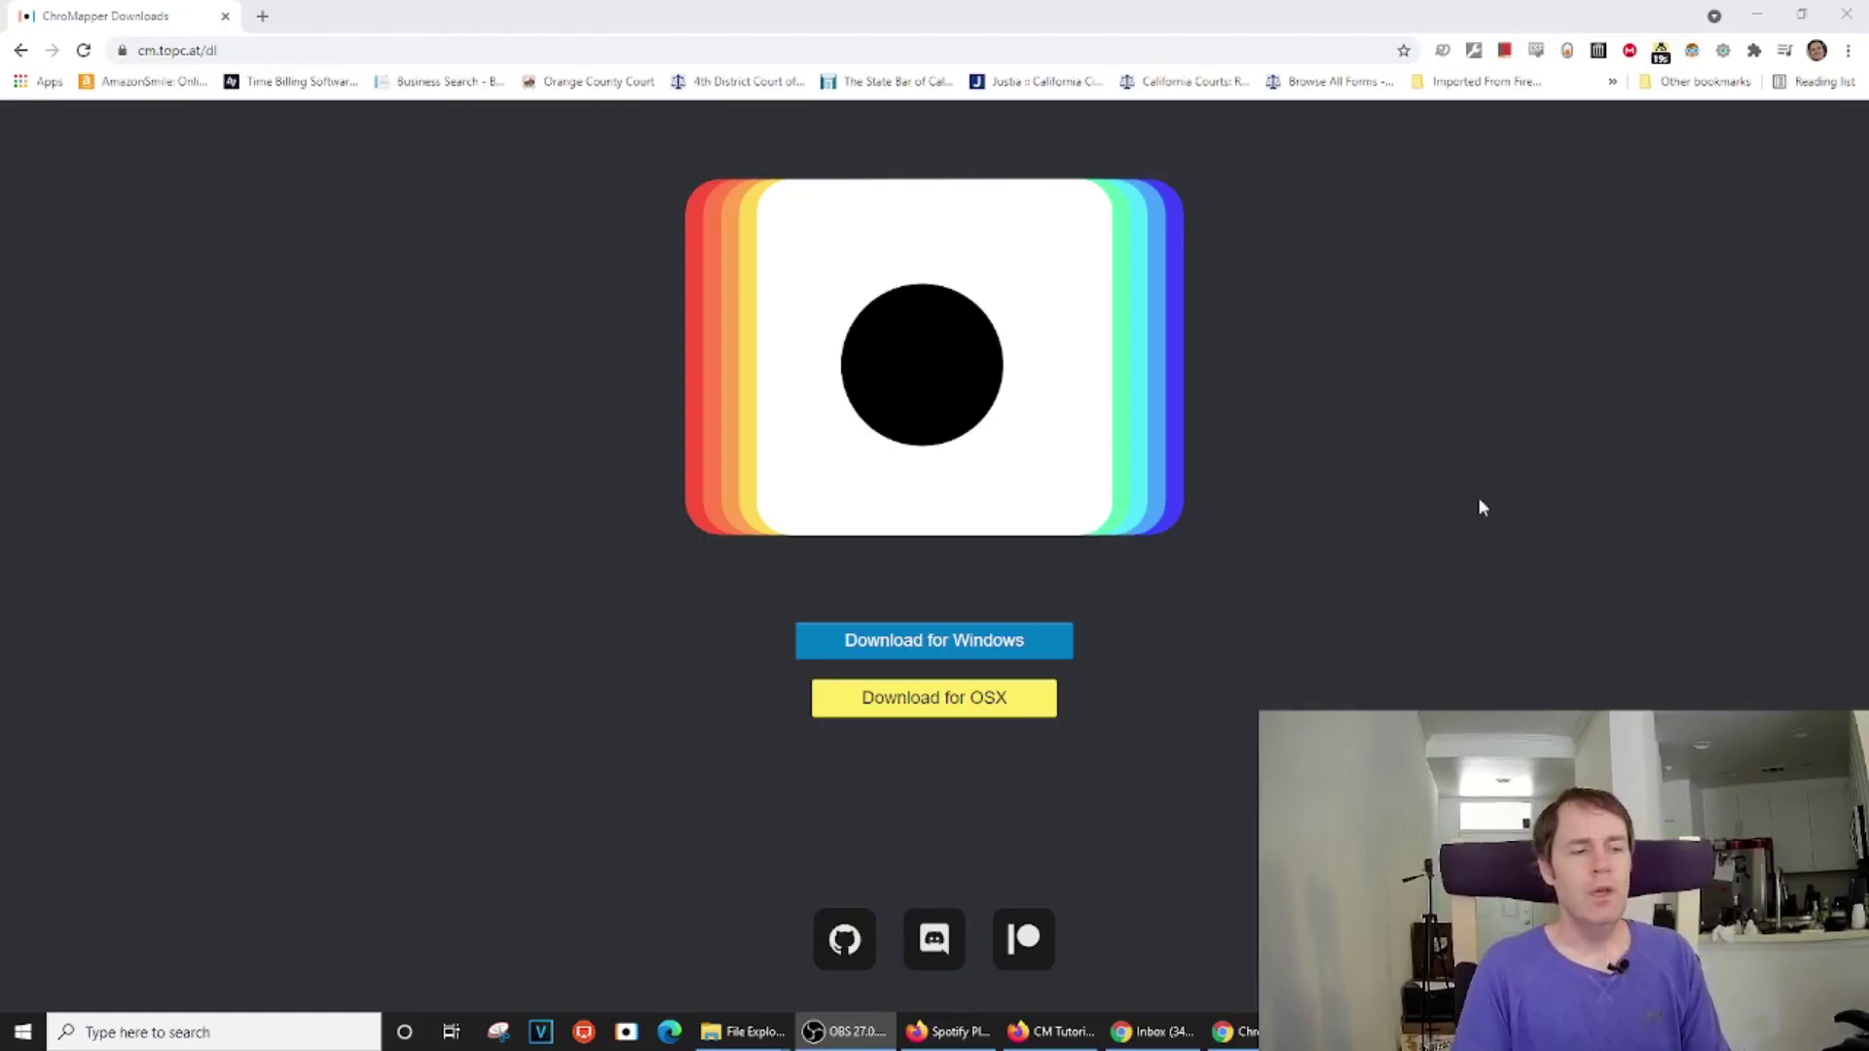
With cm.topc.at/dl open in Chrome, preview the File Explorer windows from the taskbar
{"action": "mouse_move", "coordinate": [737, 1042]}
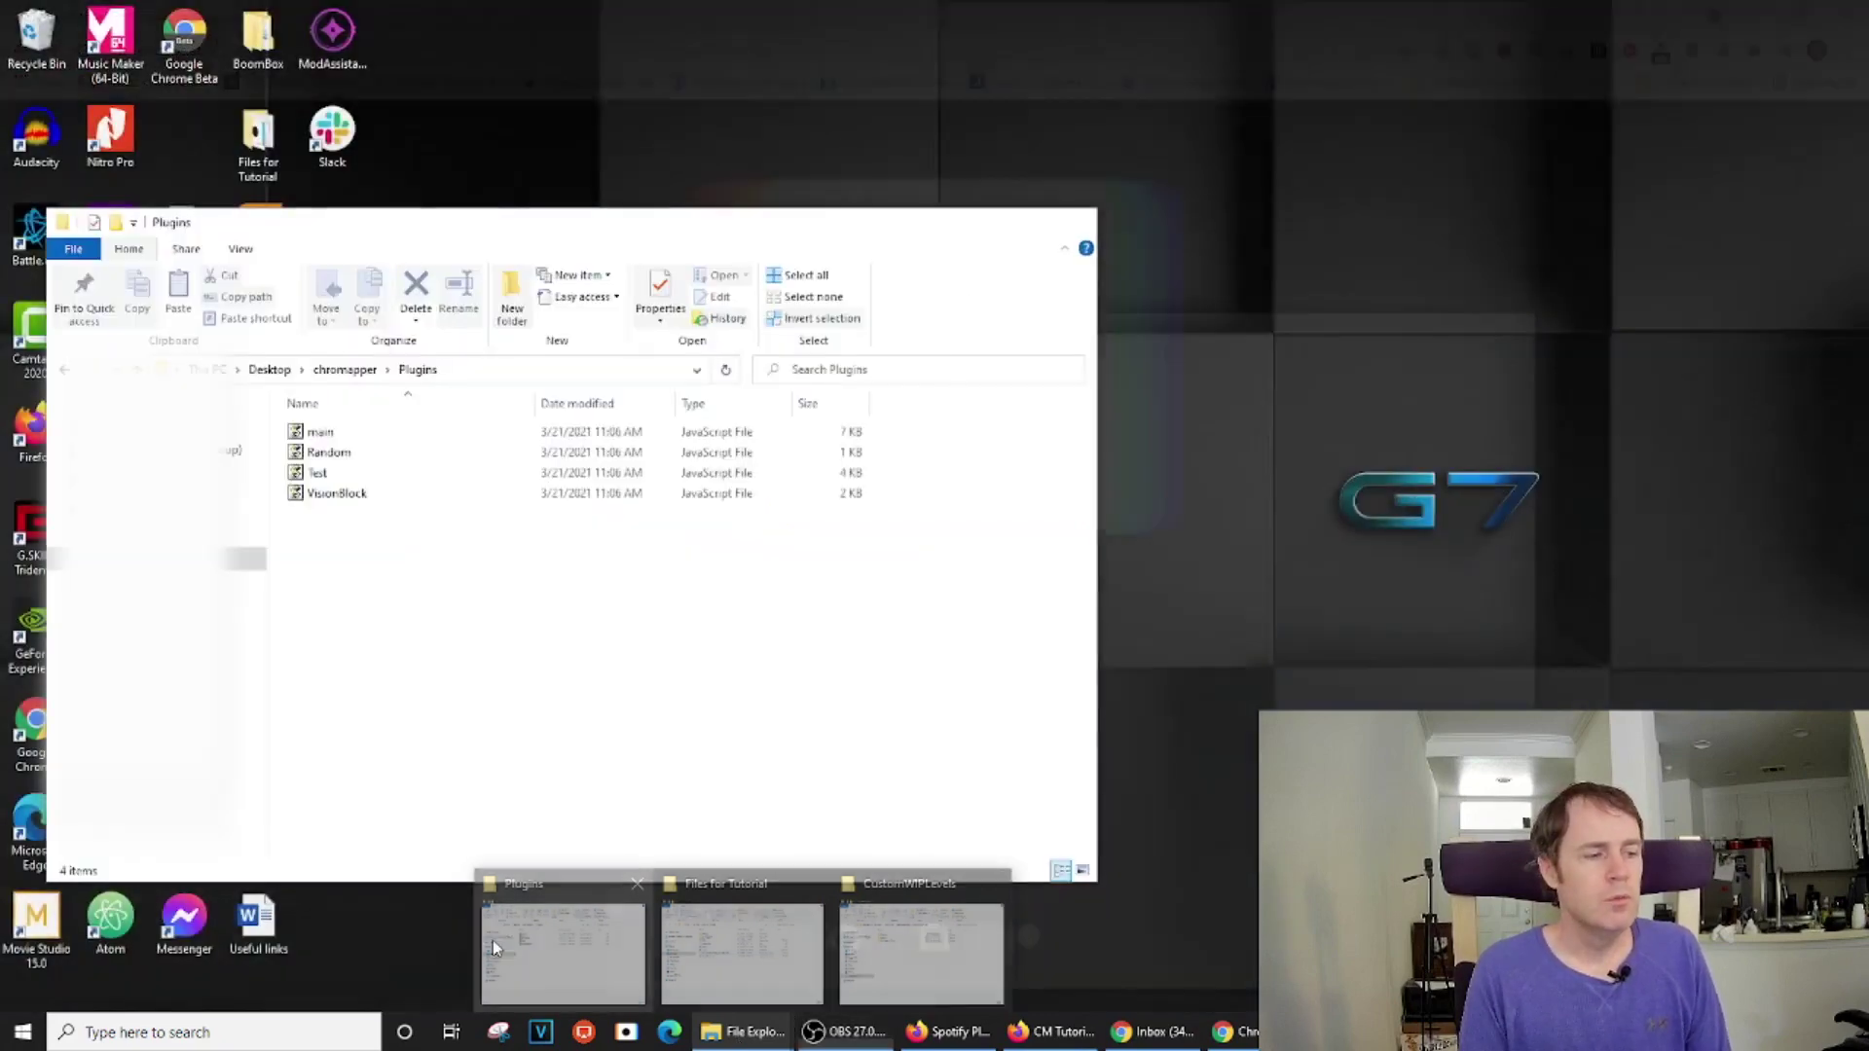
Move ChroMapperAutoBookmarker.dll and ErrorChecker.dll from Files for Tutorial into Plugins, then go back to Chrome
{"action": "left_click", "coordinate": [563, 949]}
{"action": "left_click_drag", "start_coordinate": [1258, 217], "coordinate": [1273, 240]}
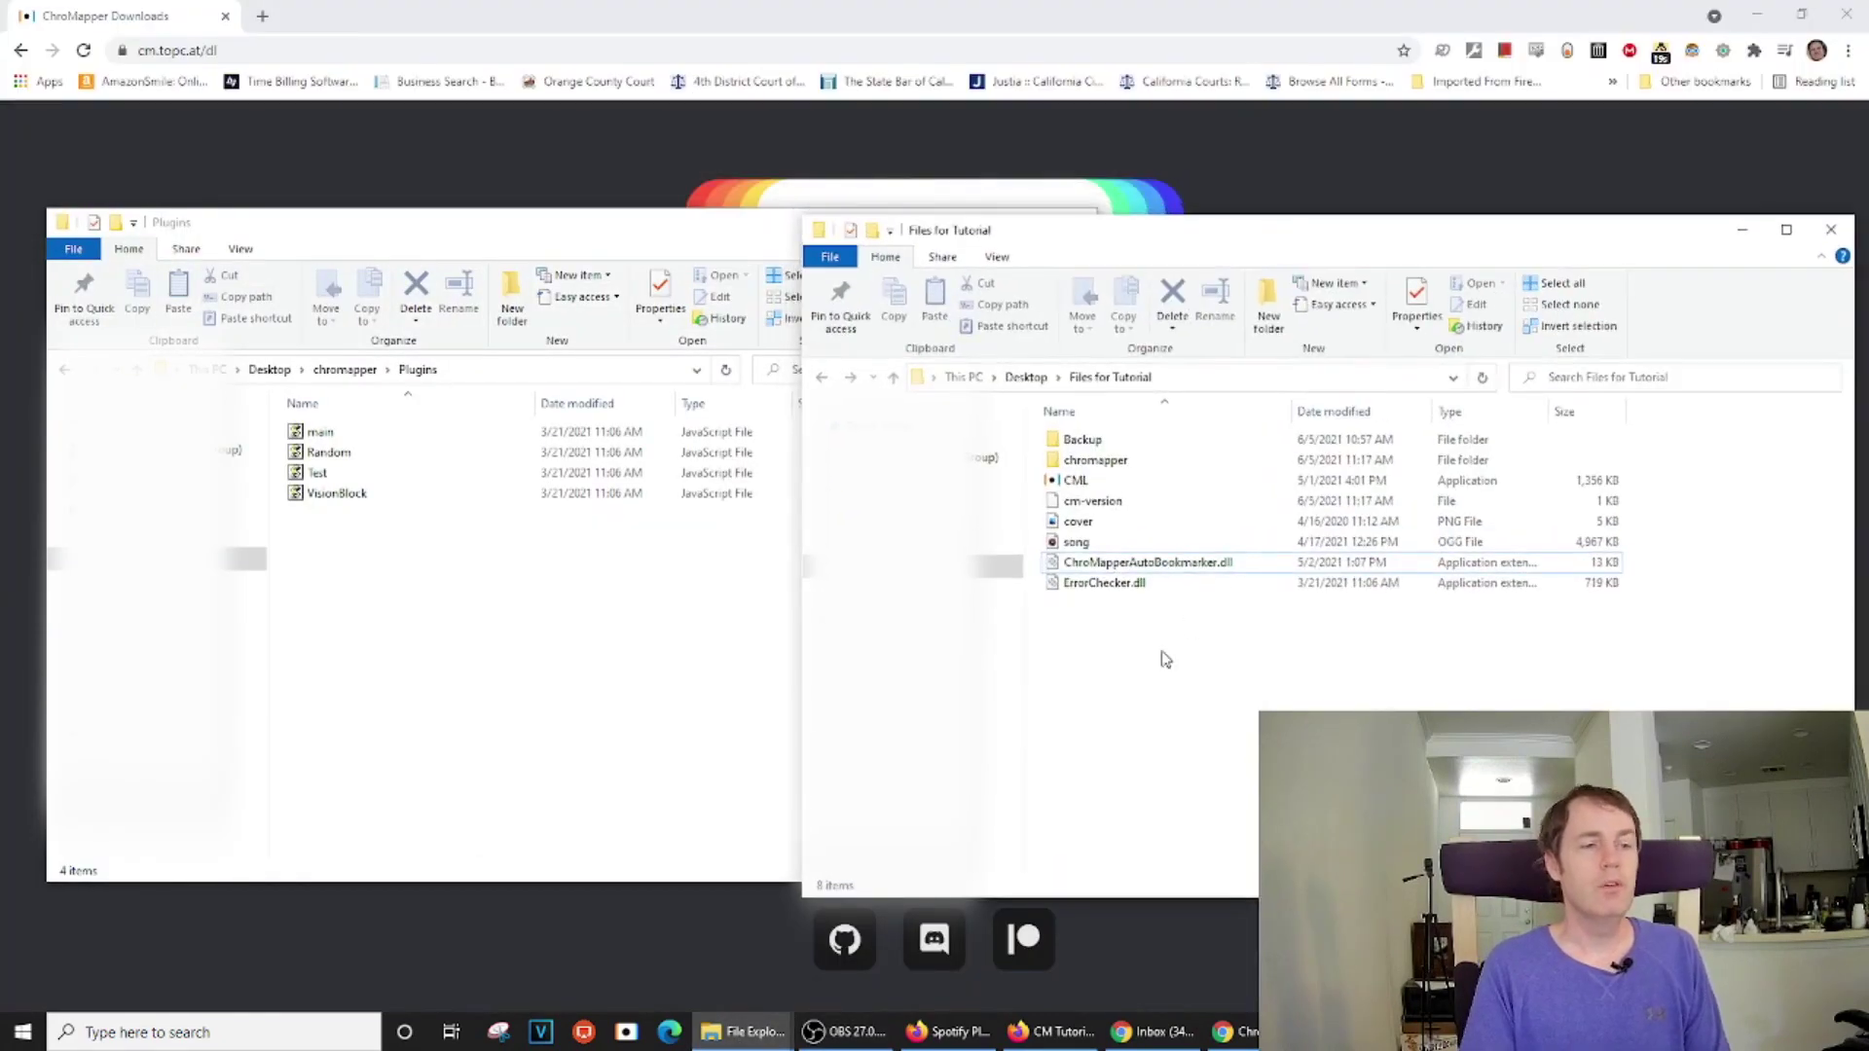
{"action": "left_click_drag", "start_coordinate": [1143, 631], "coordinate": [419, 669]}
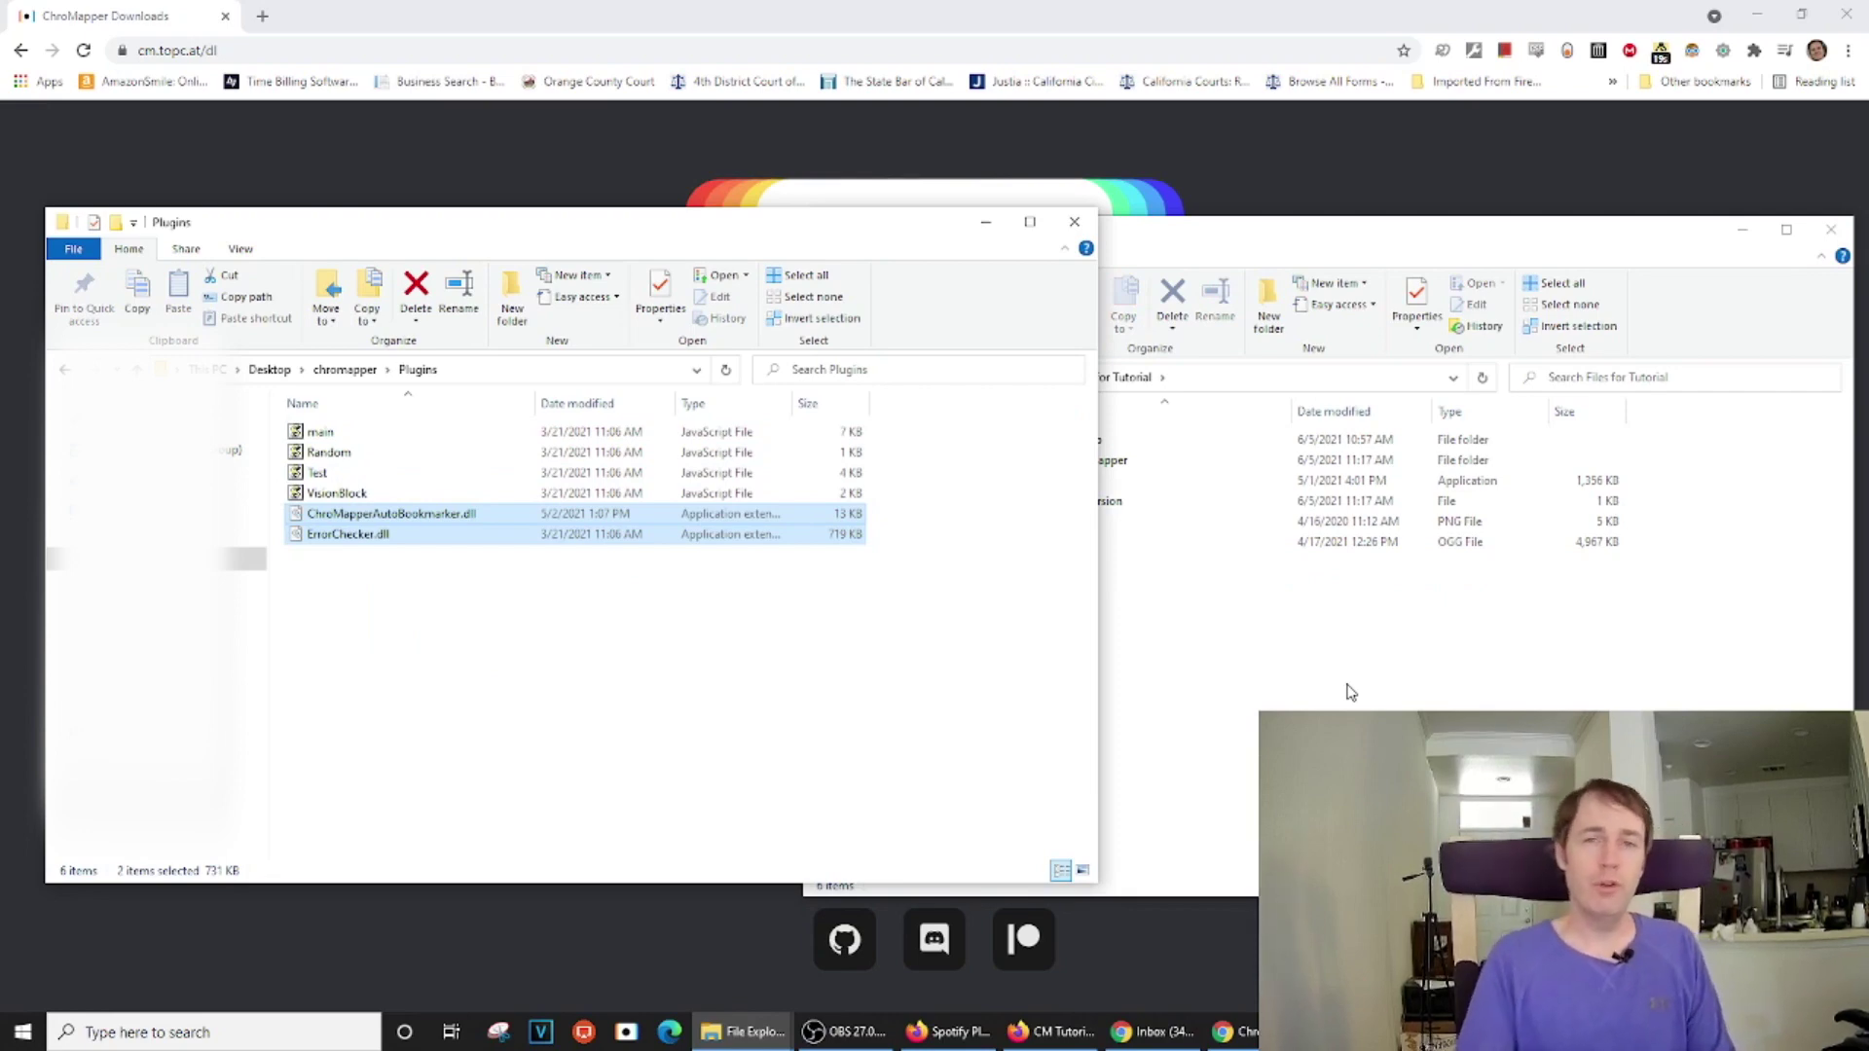
{"action": "left_click", "coordinate": [836, 724]}
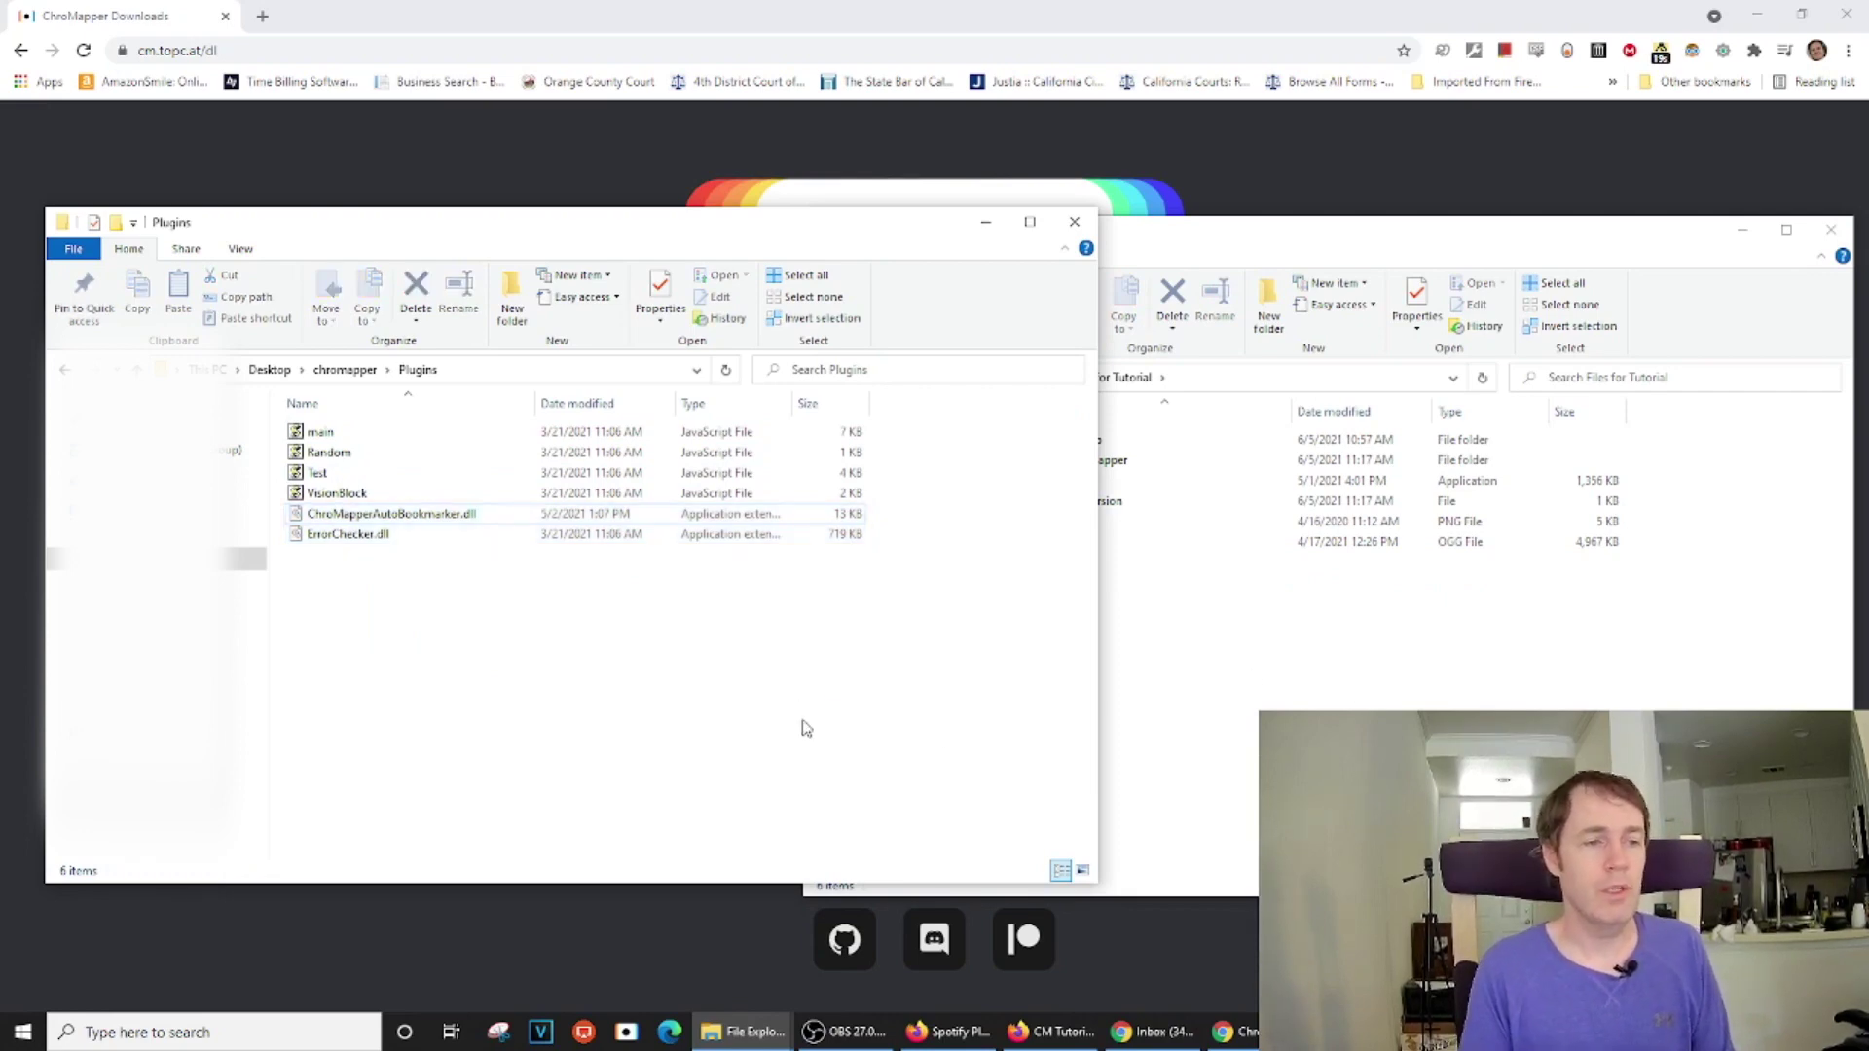
{"action": "left_click", "coordinate": [1200, 27]}
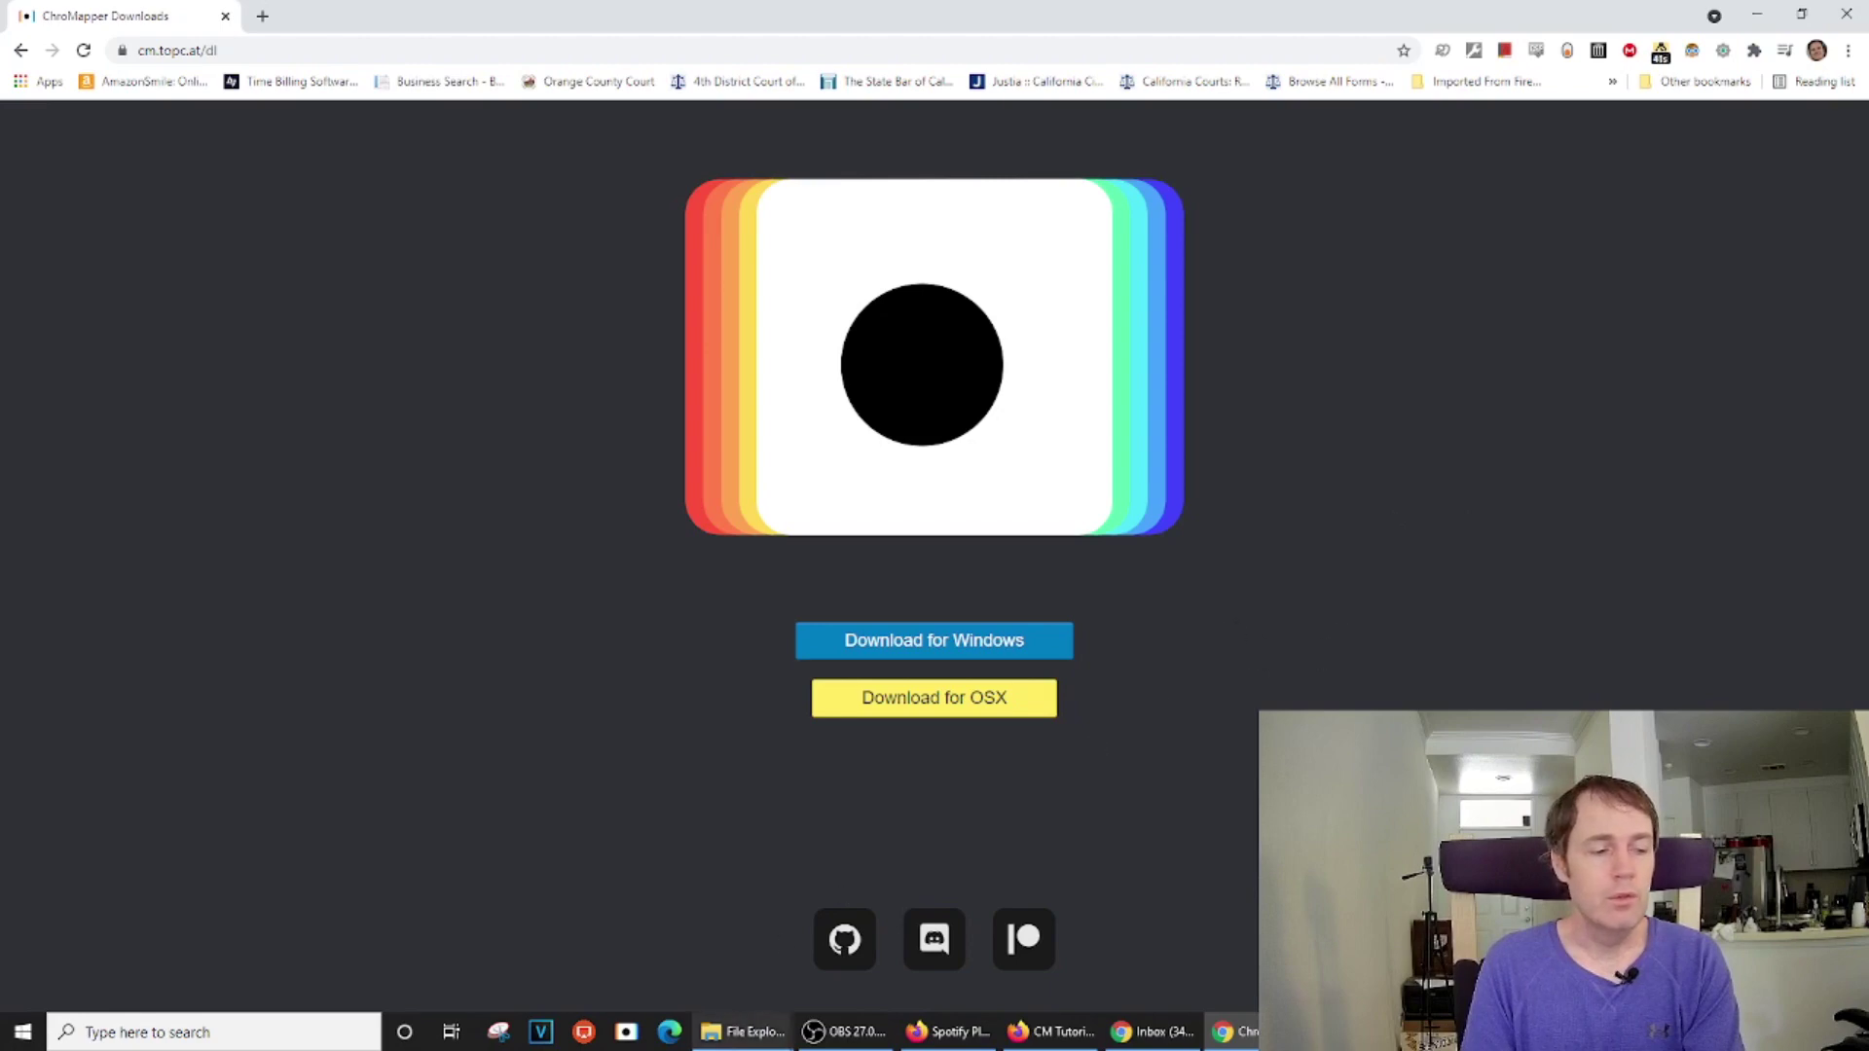
Start ChroMapper by running the CML launcher in the Files for Tutorial folder
{"action": "left_click", "coordinate": [748, 984]}
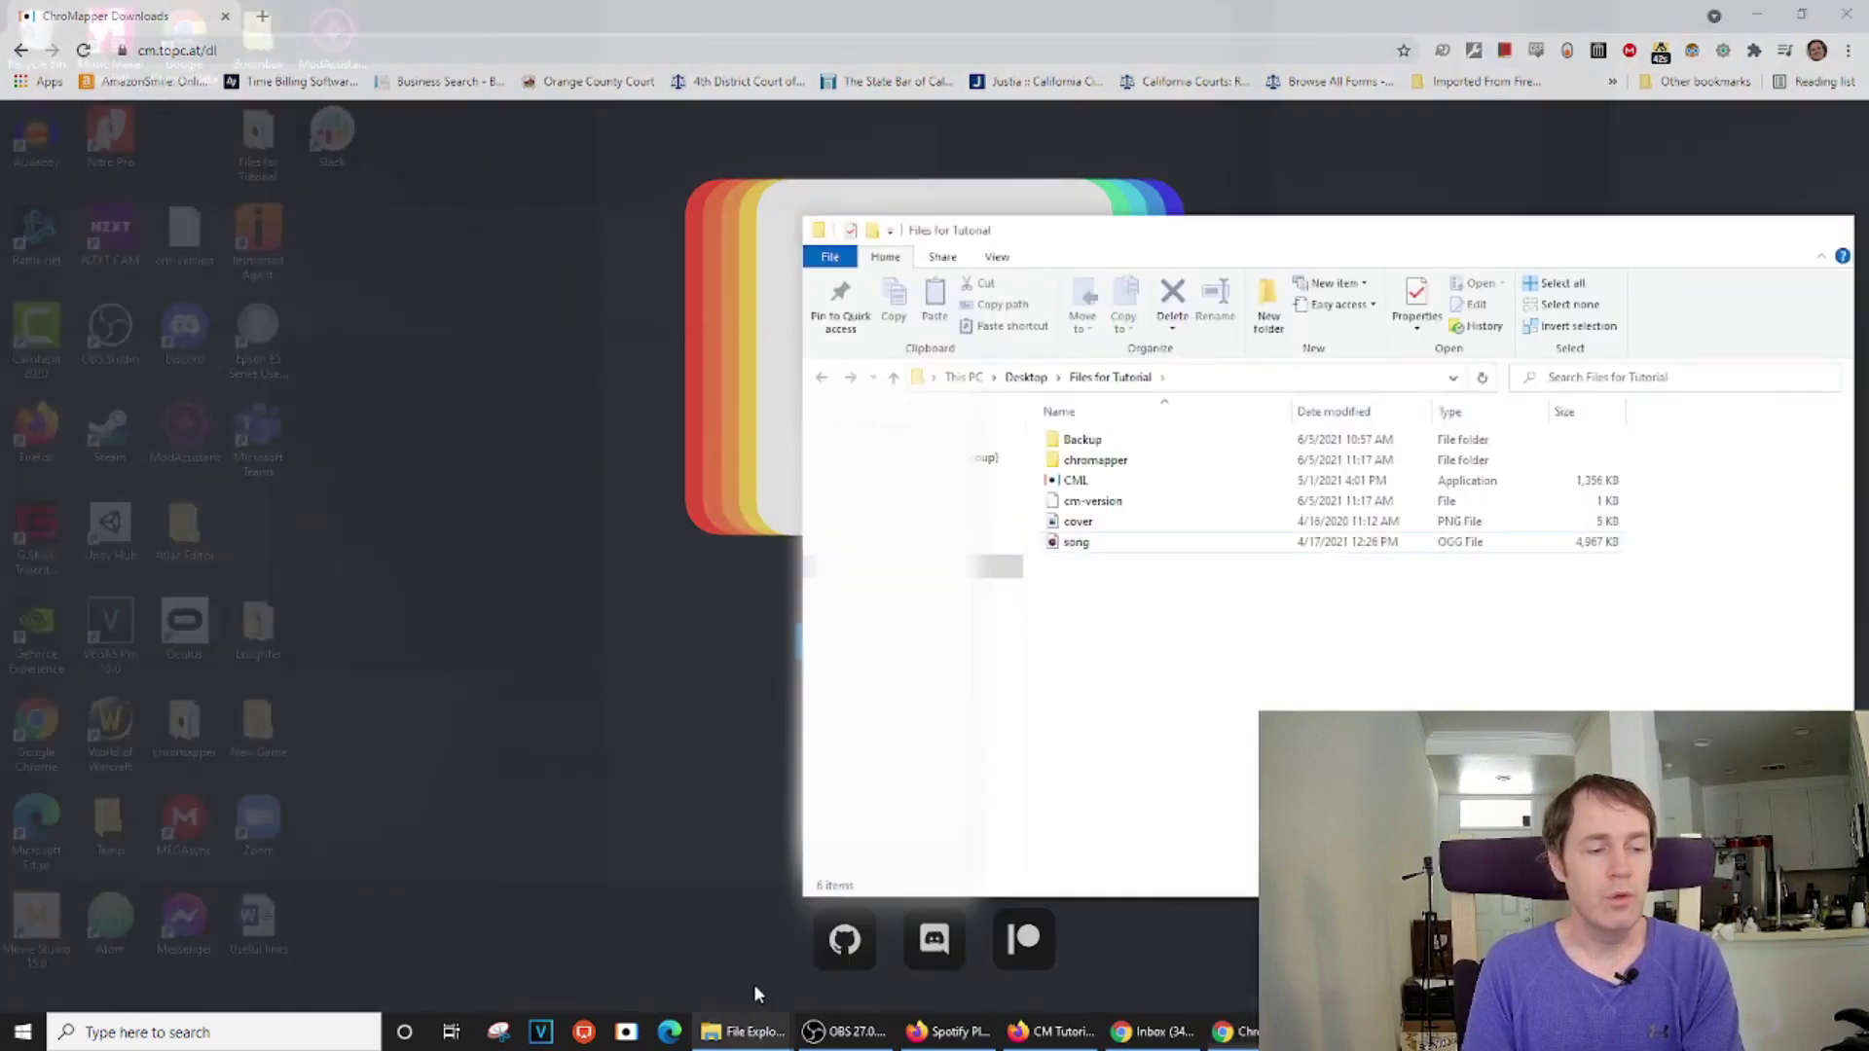
{"action": "double_click", "coordinate": [1088, 484]}
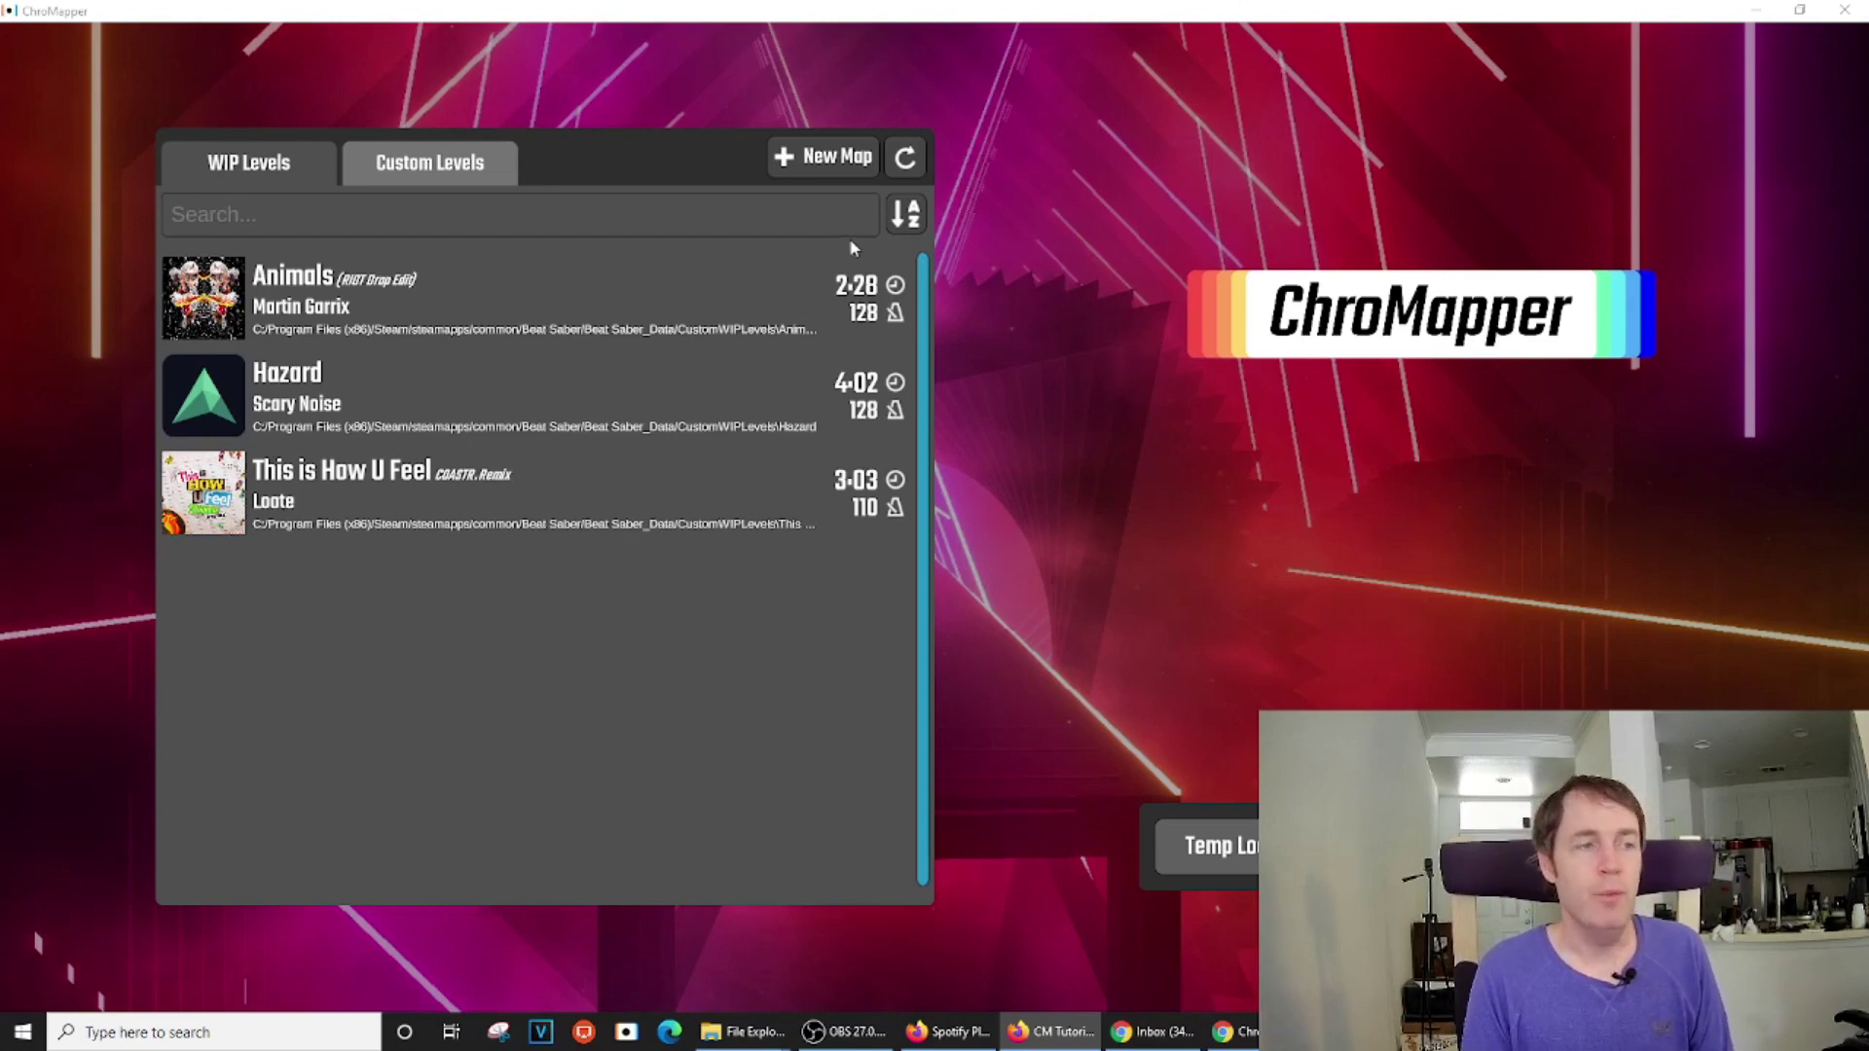
Create a new map named 'Song Name'
{"action": "left_click", "coordinate": [836, 156]}
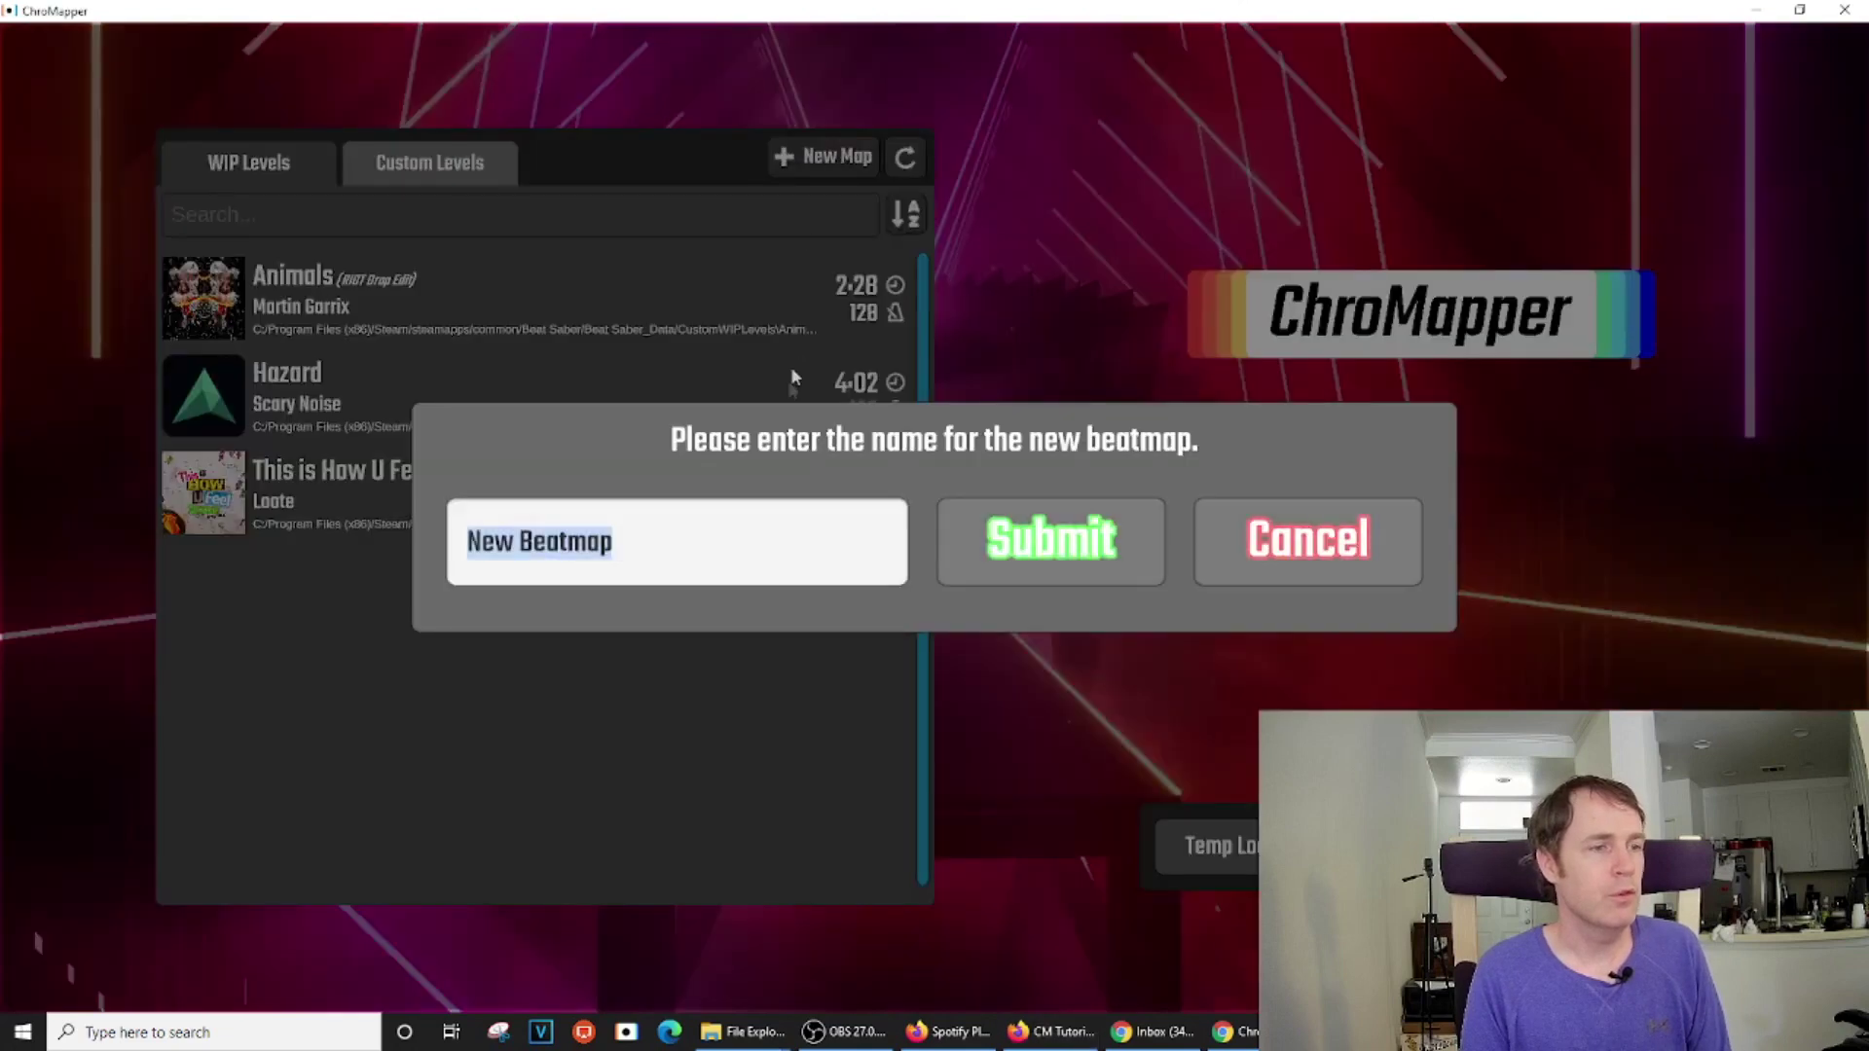
{"action": "type", "text": "S"}
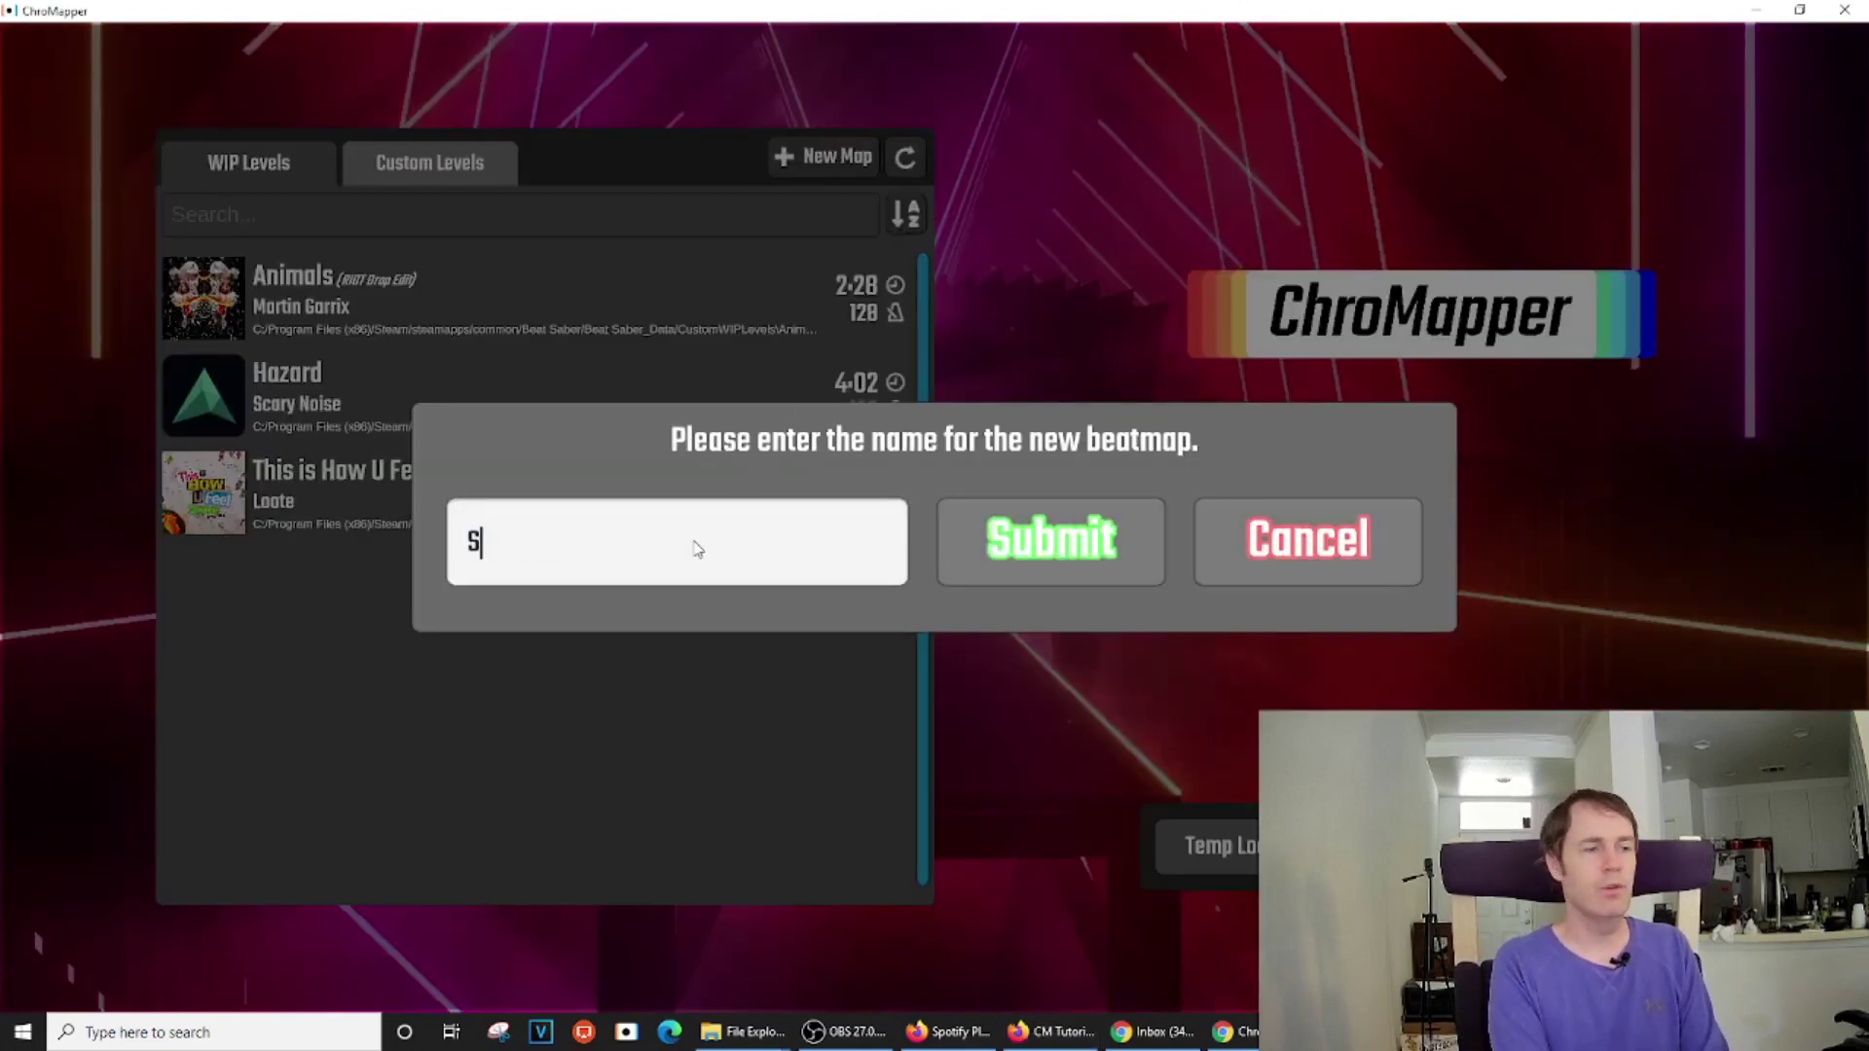
{"action": "type", "text": "ong Name"}
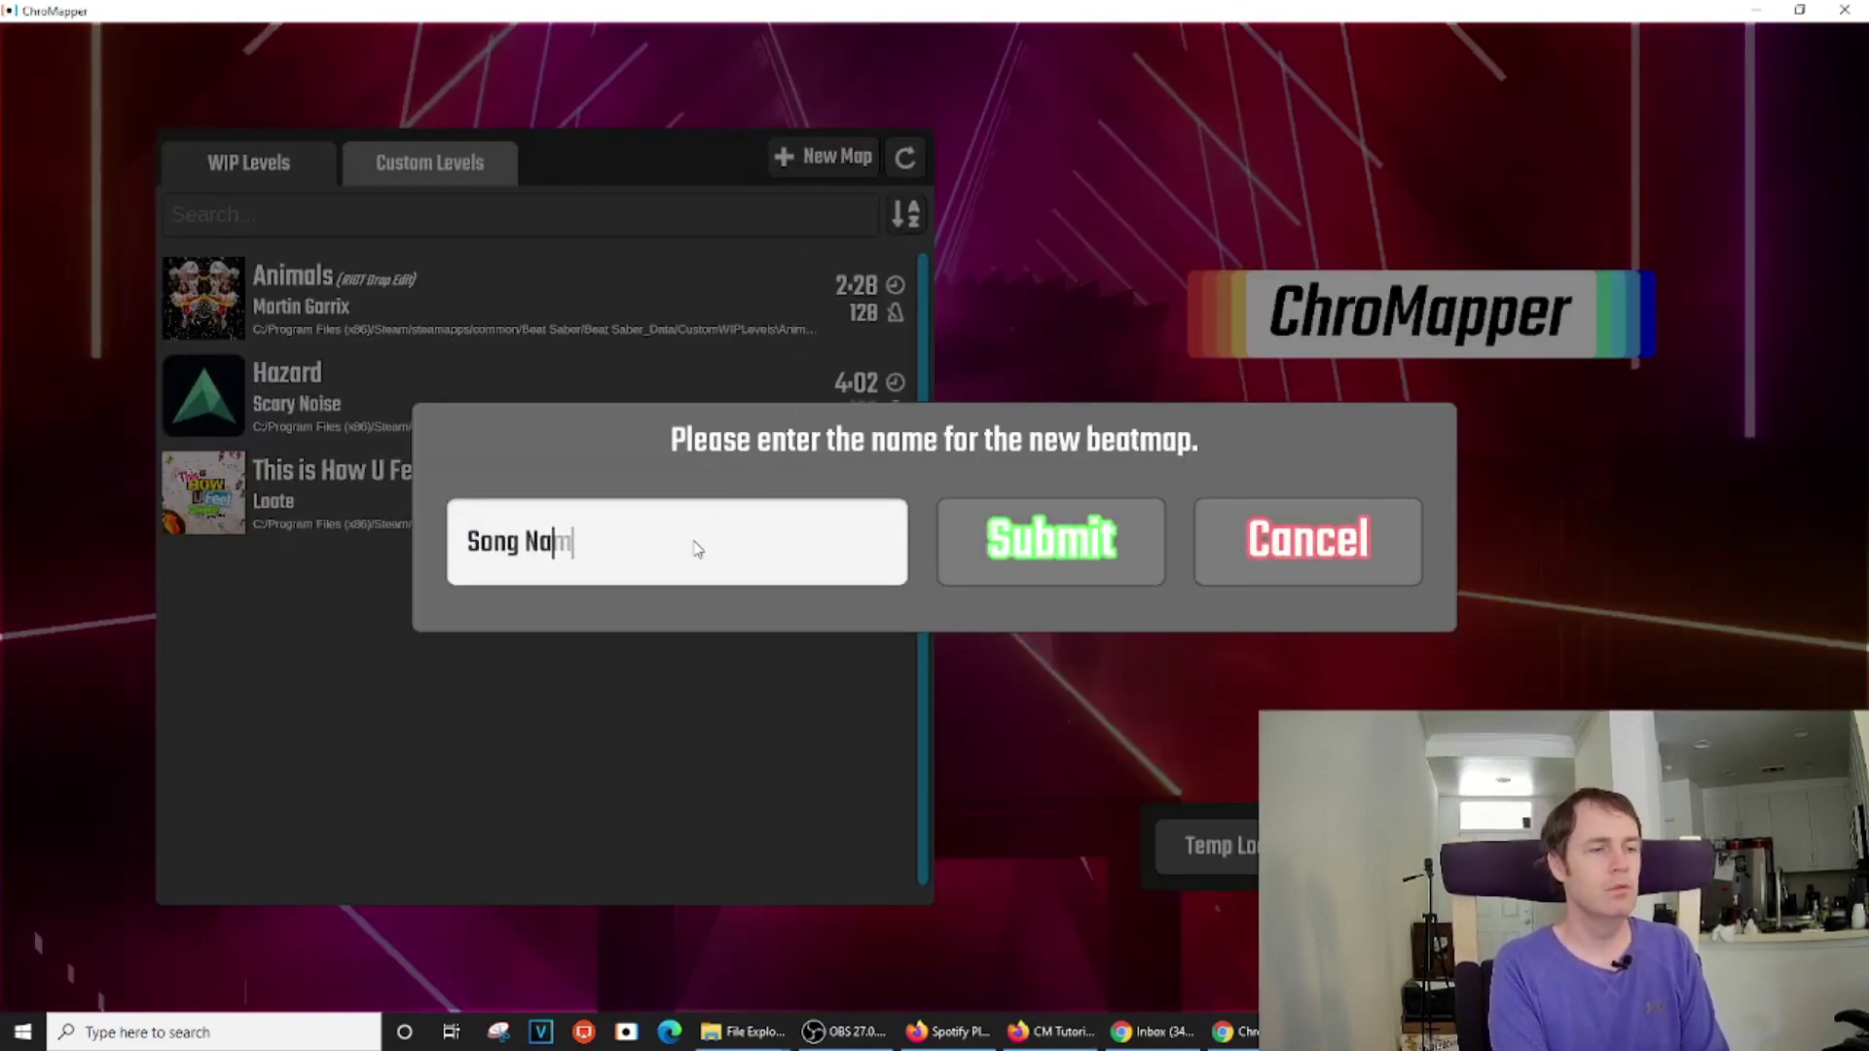
{"action": "left_click", "coordinate": [1079, 553]}
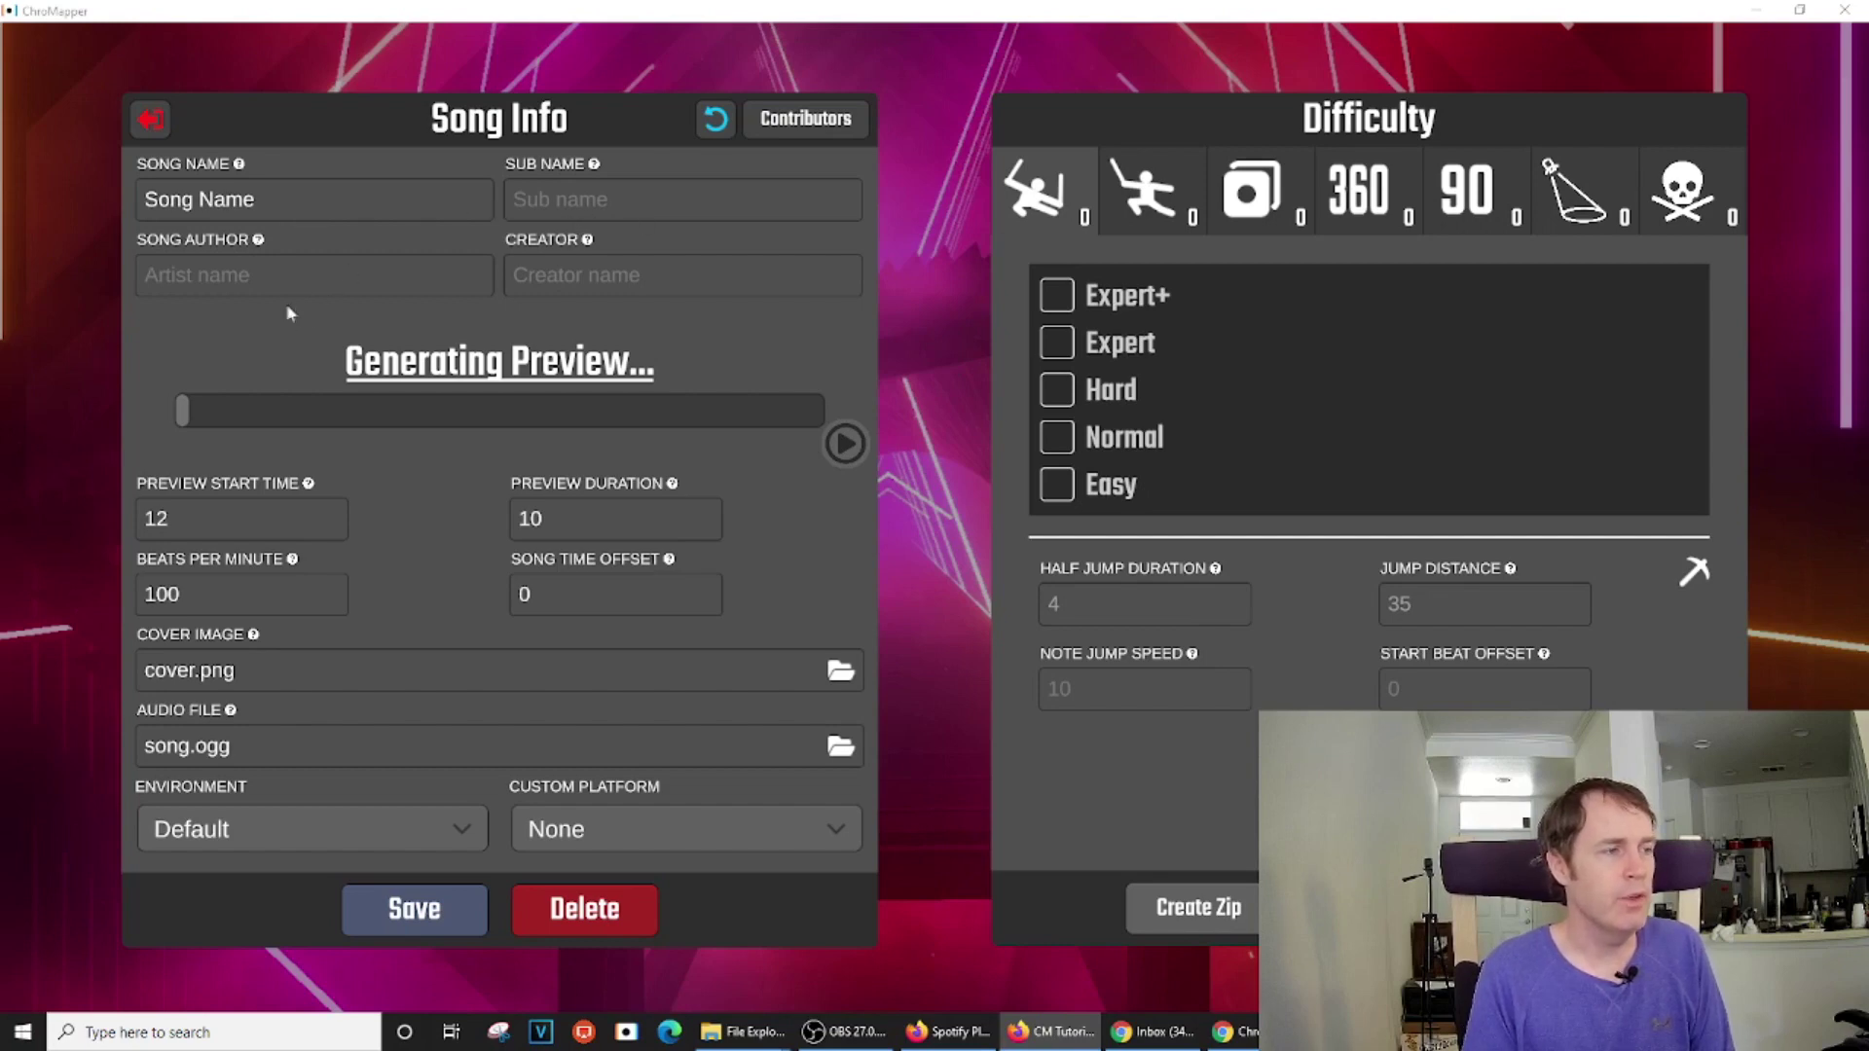
Enter the song author's and creator's names, then save the song info
{"action": "left_click", "coordinate": [346, 281]}
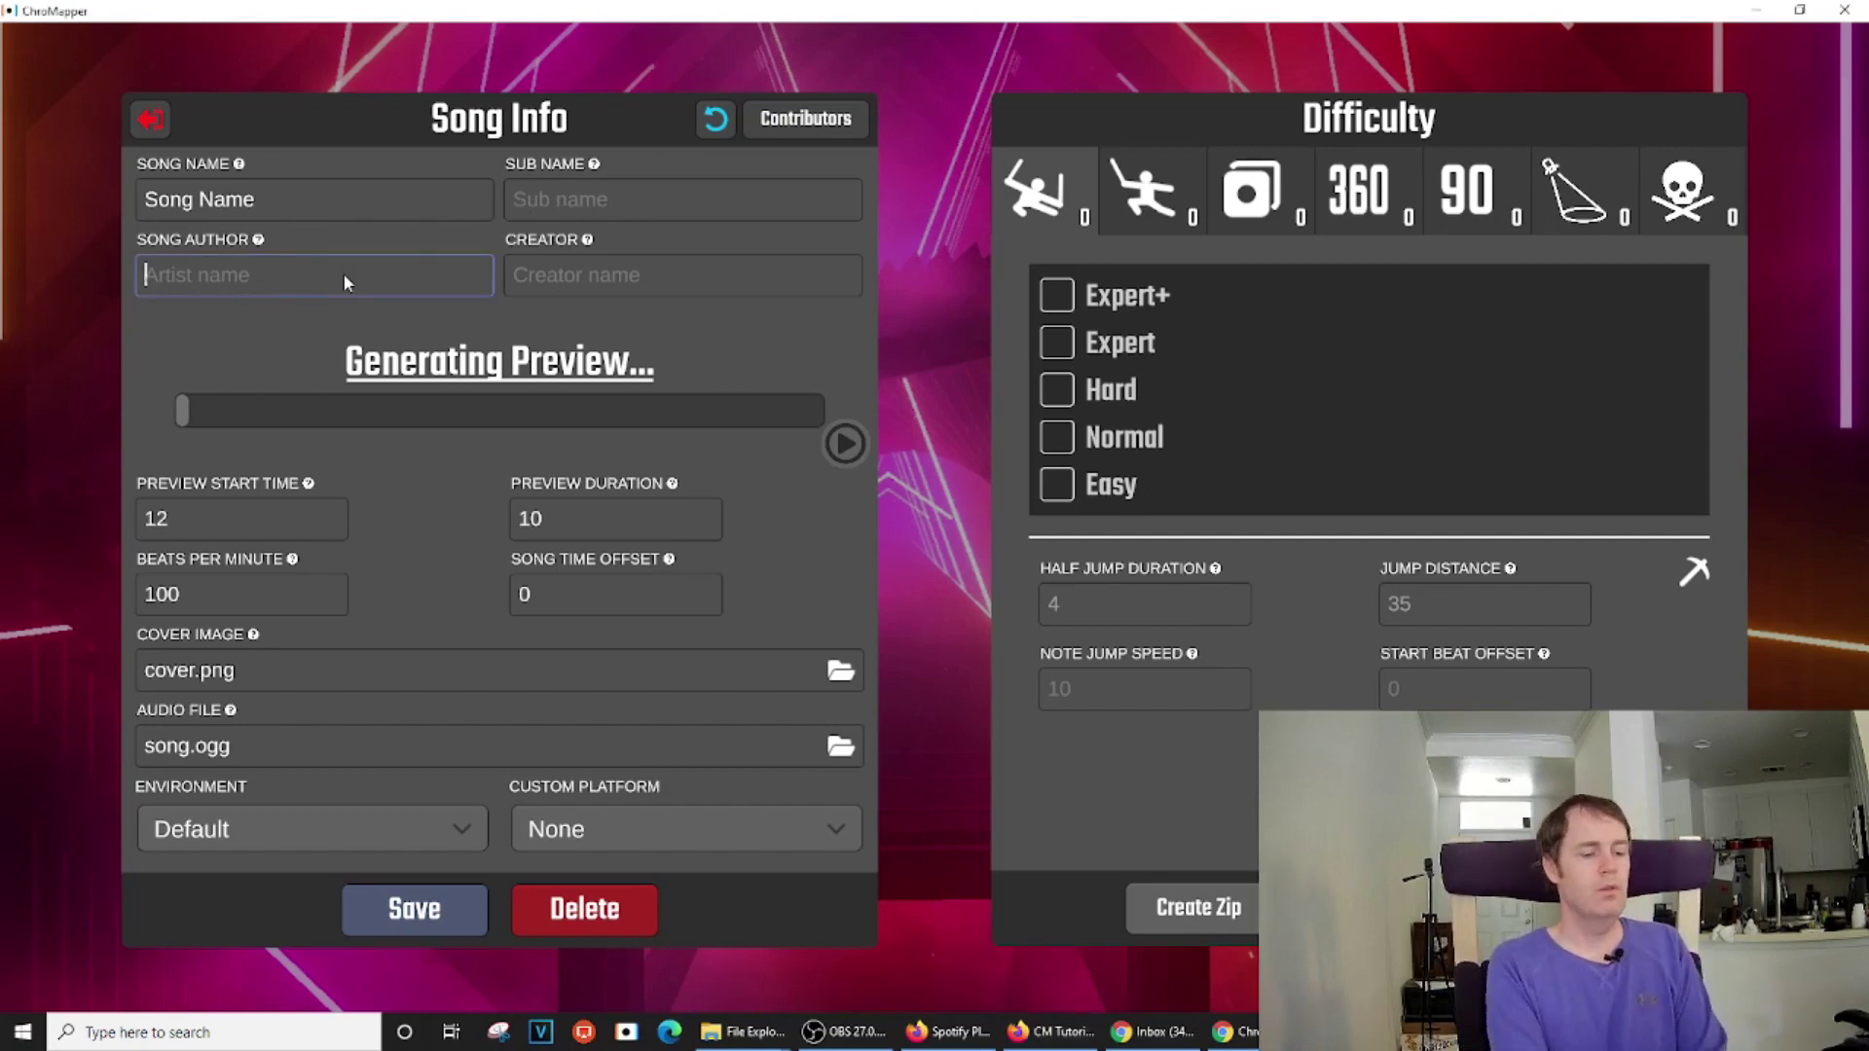
{"action": "type", "text": "Fred"}
{"action": "key", "text": "Tab"}
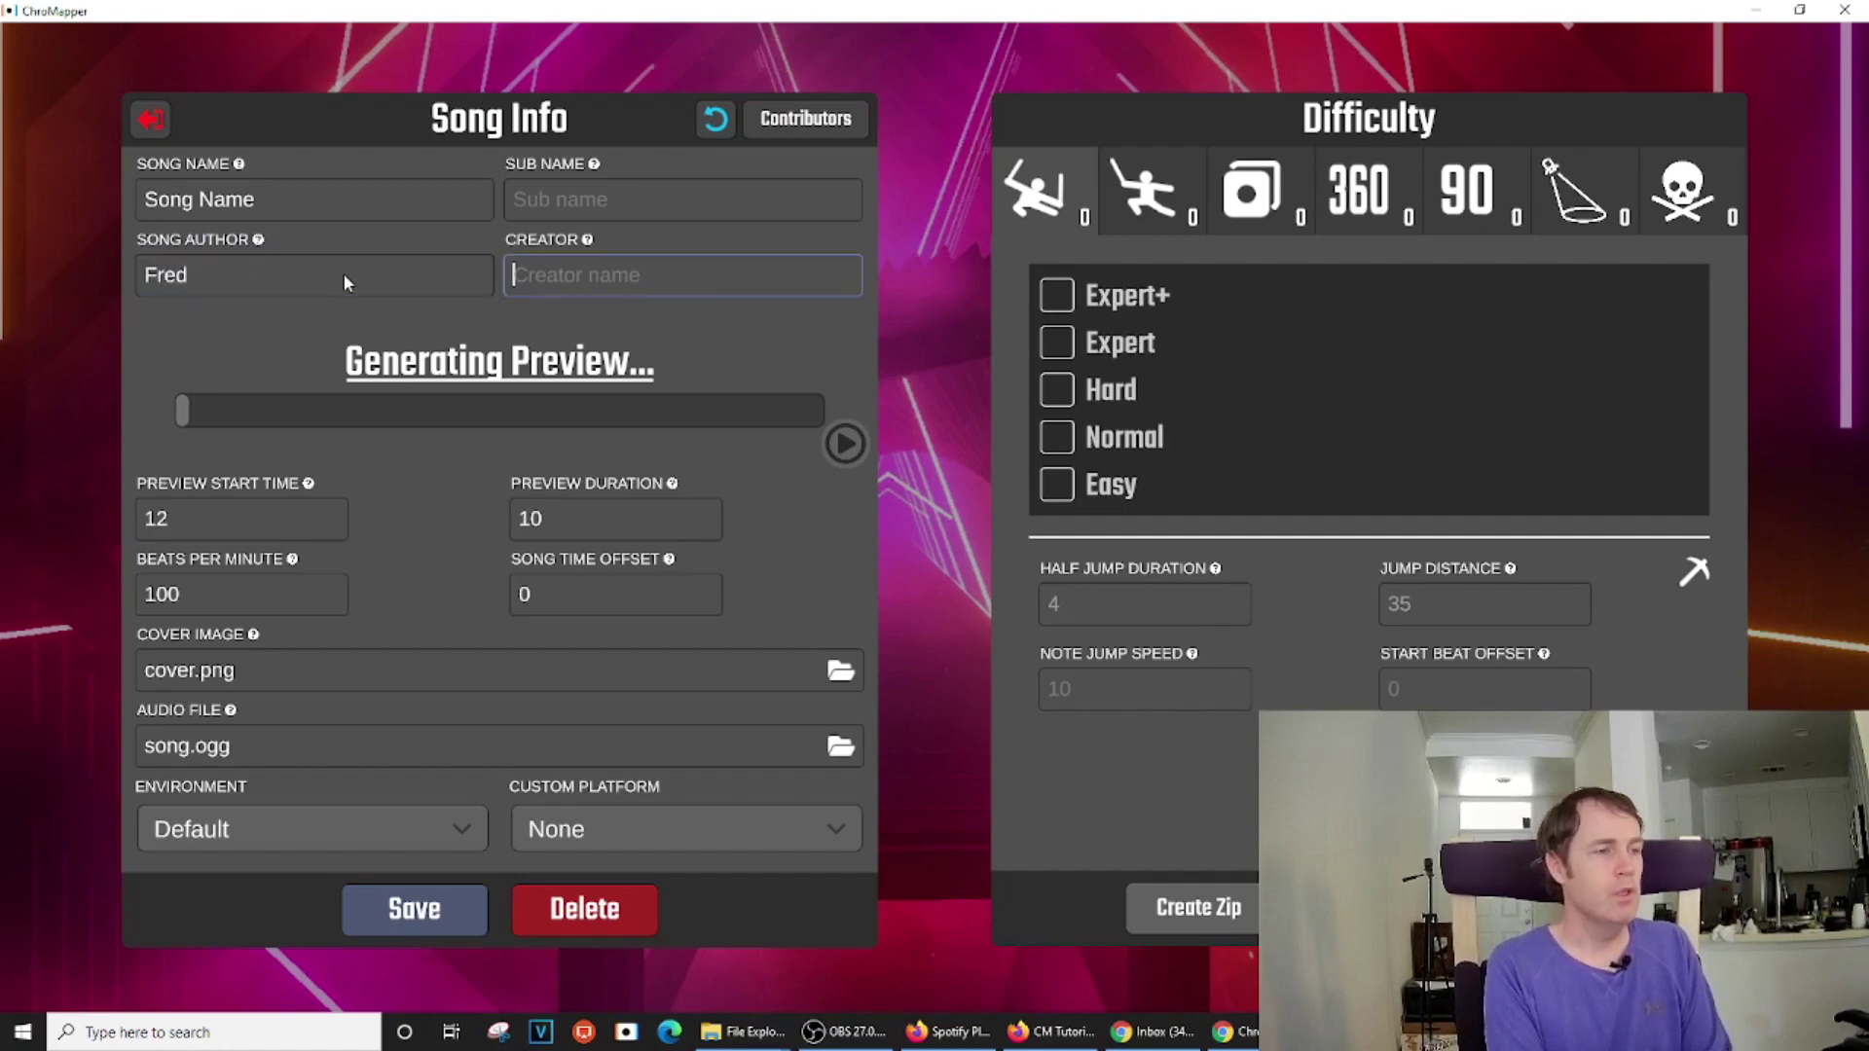
{"action": "type", "text": "Baxter"}
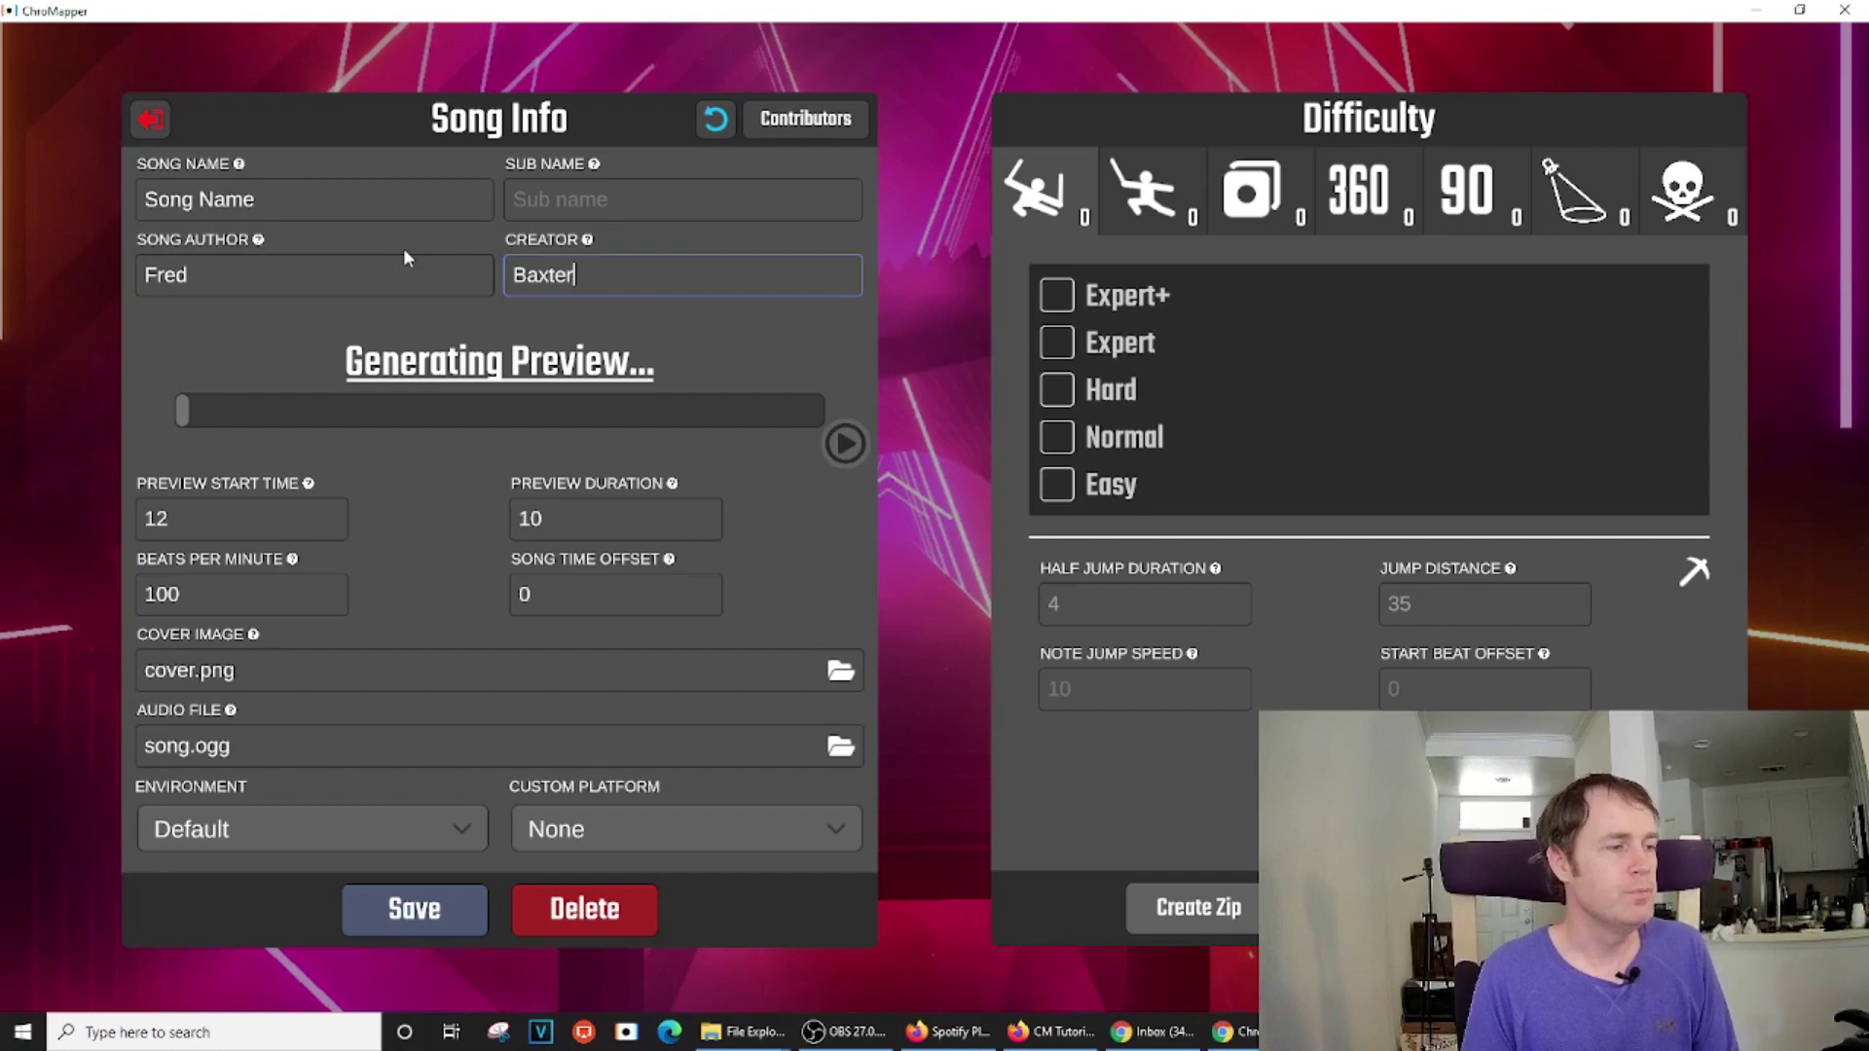
{"action": "left_click", "coordinate": [432, 914]}
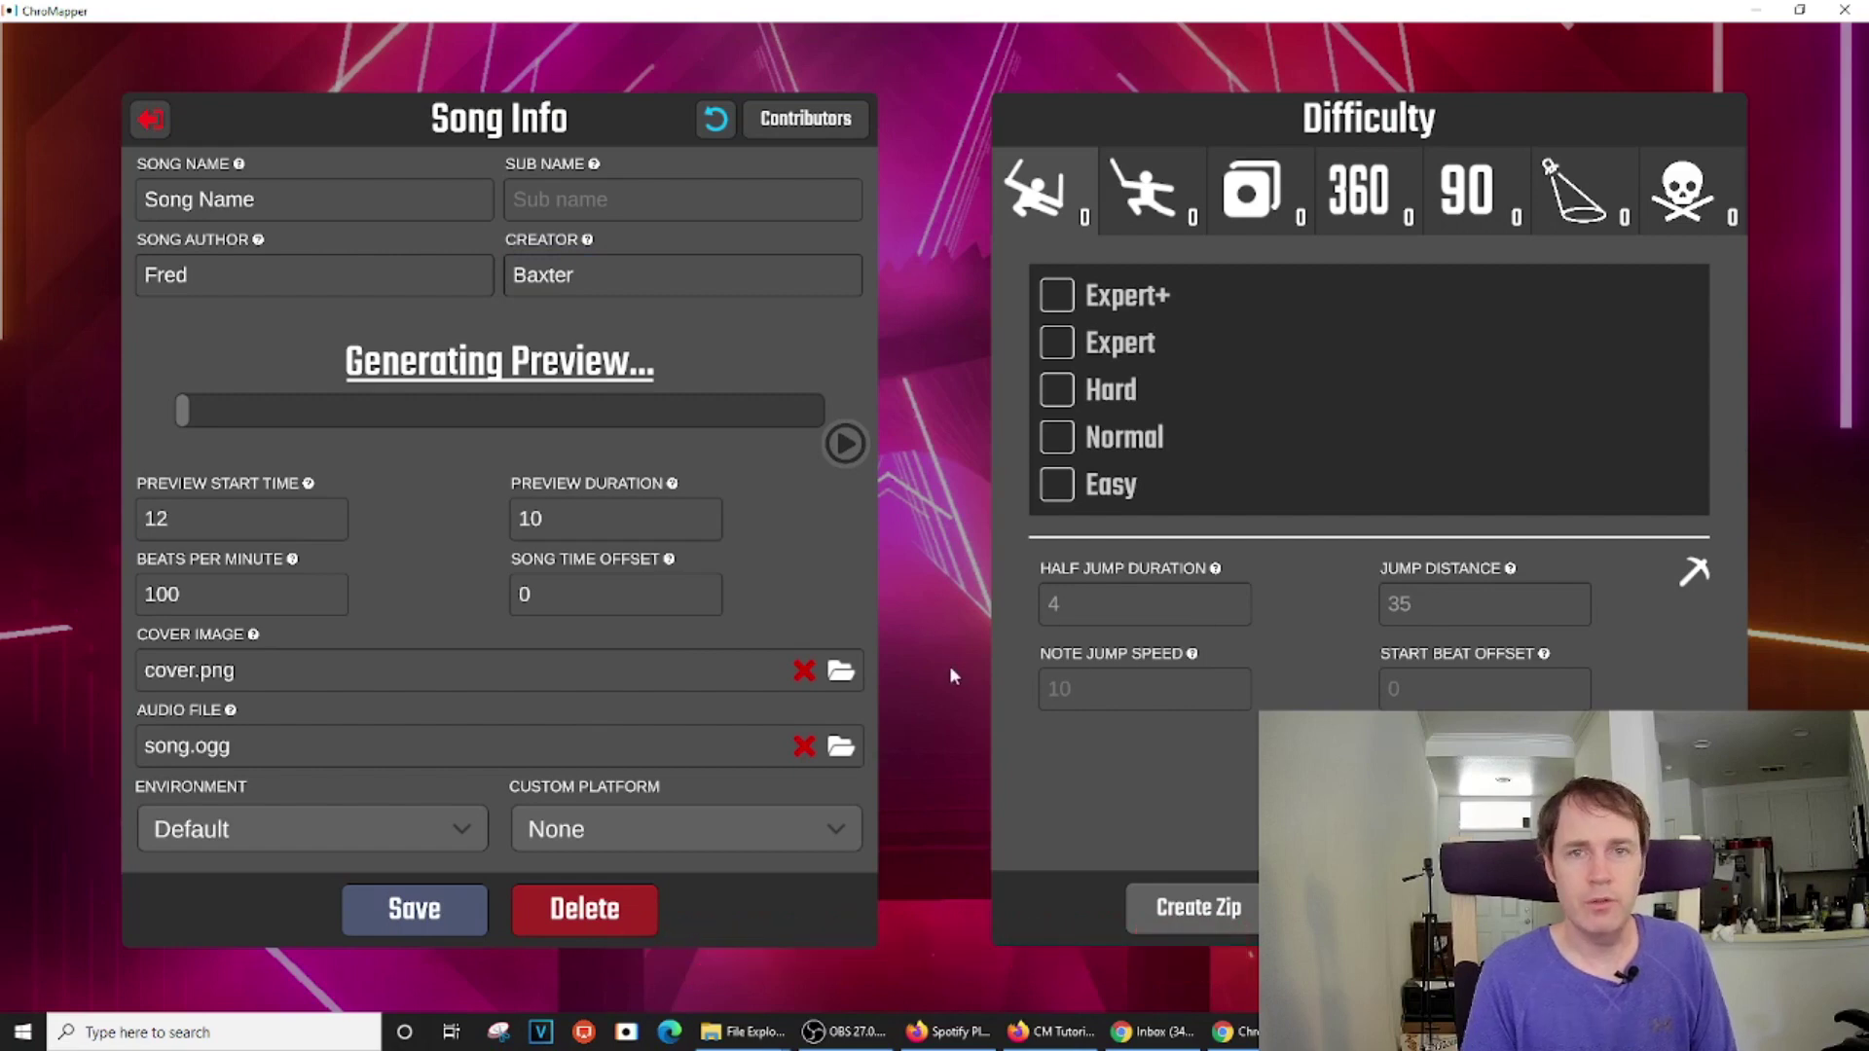
{"action": "mouse_move", "coordinate": [765, 1045]}
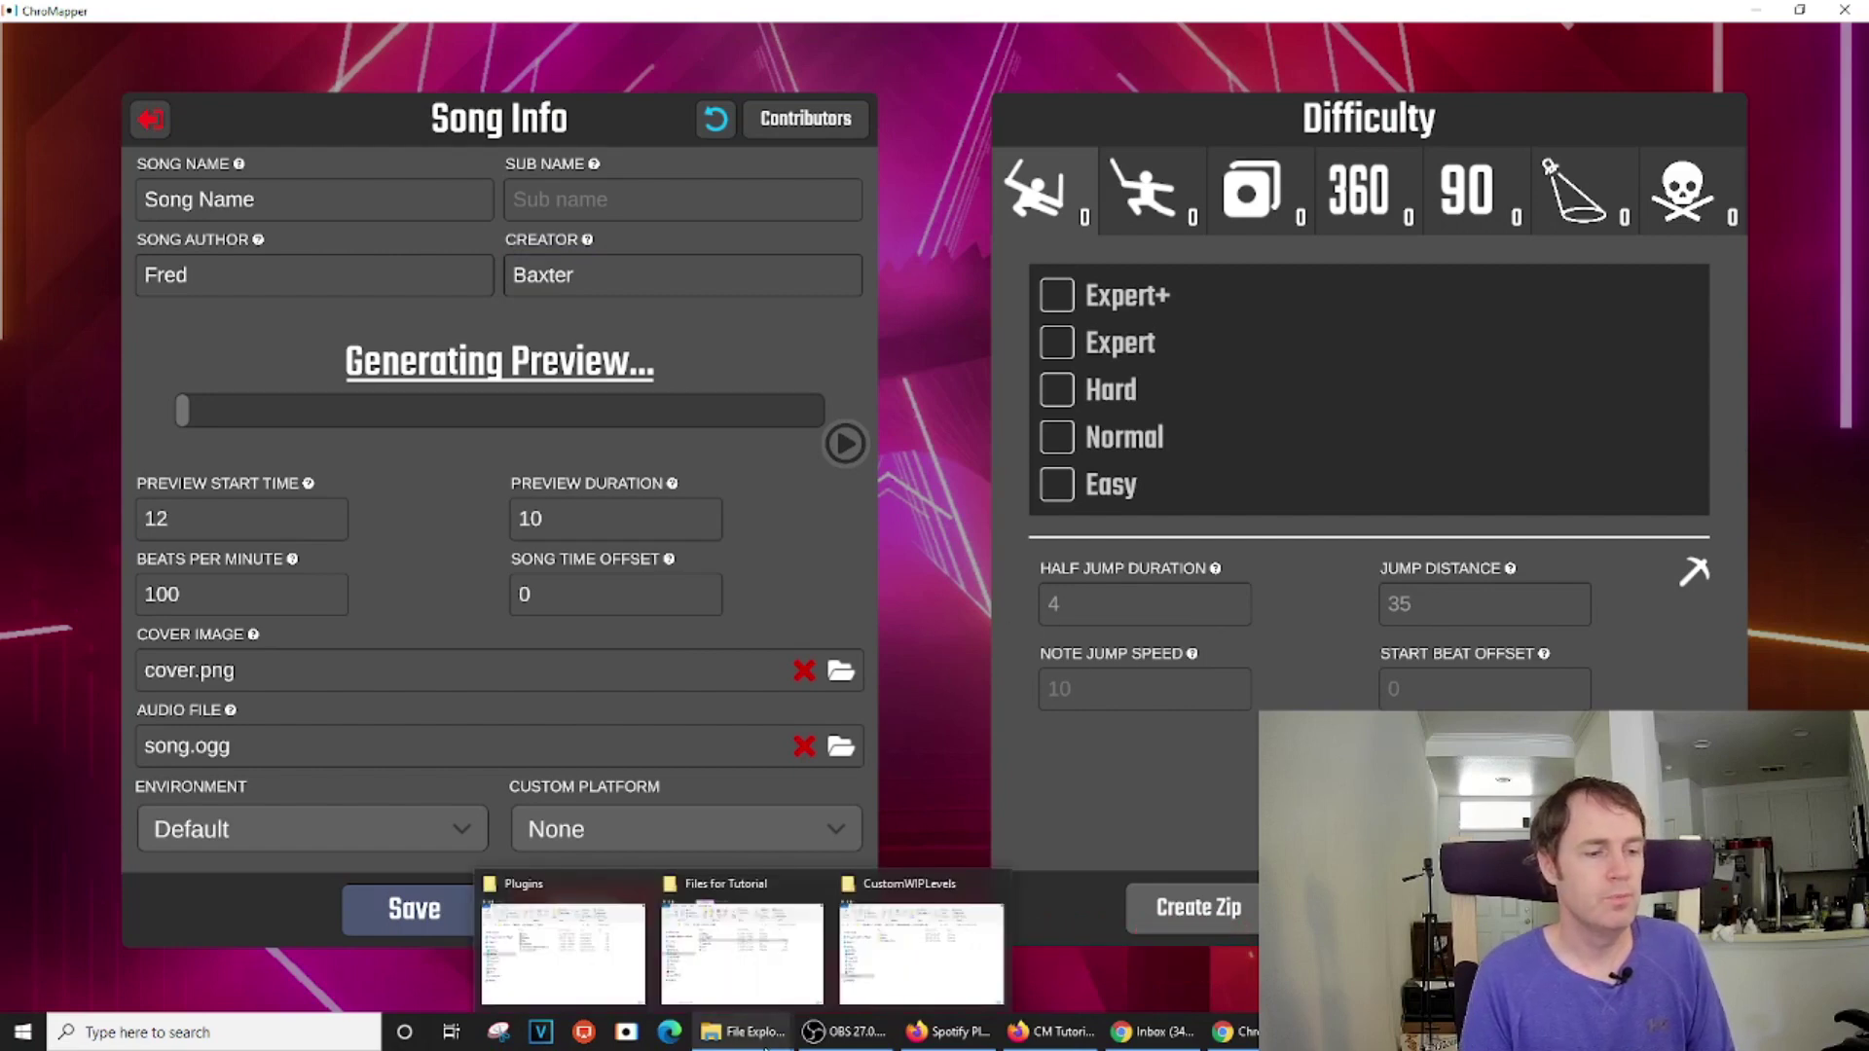
Open the new Song Name level folder inside CustomWIPLevels
{"action": "left_click", "coordinate": [905, 975]}
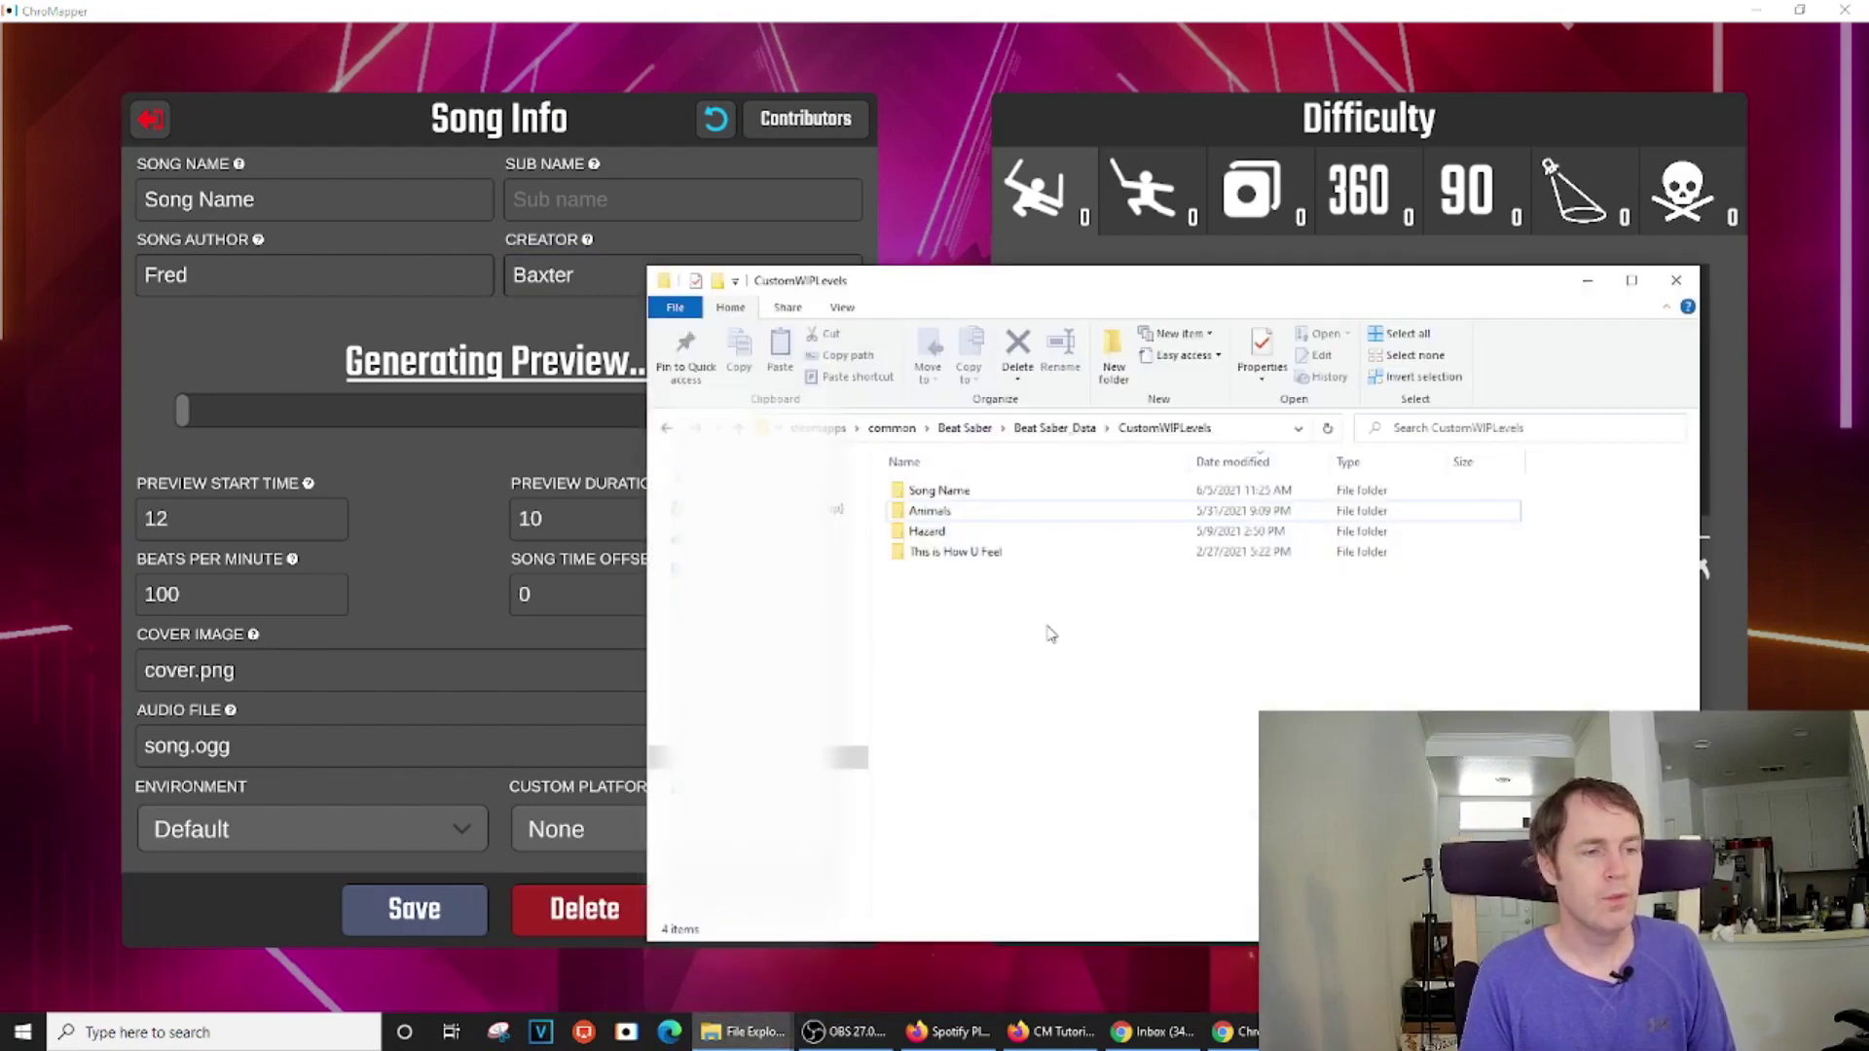
{"action": "double_click", "coordinate": [977, 499]}
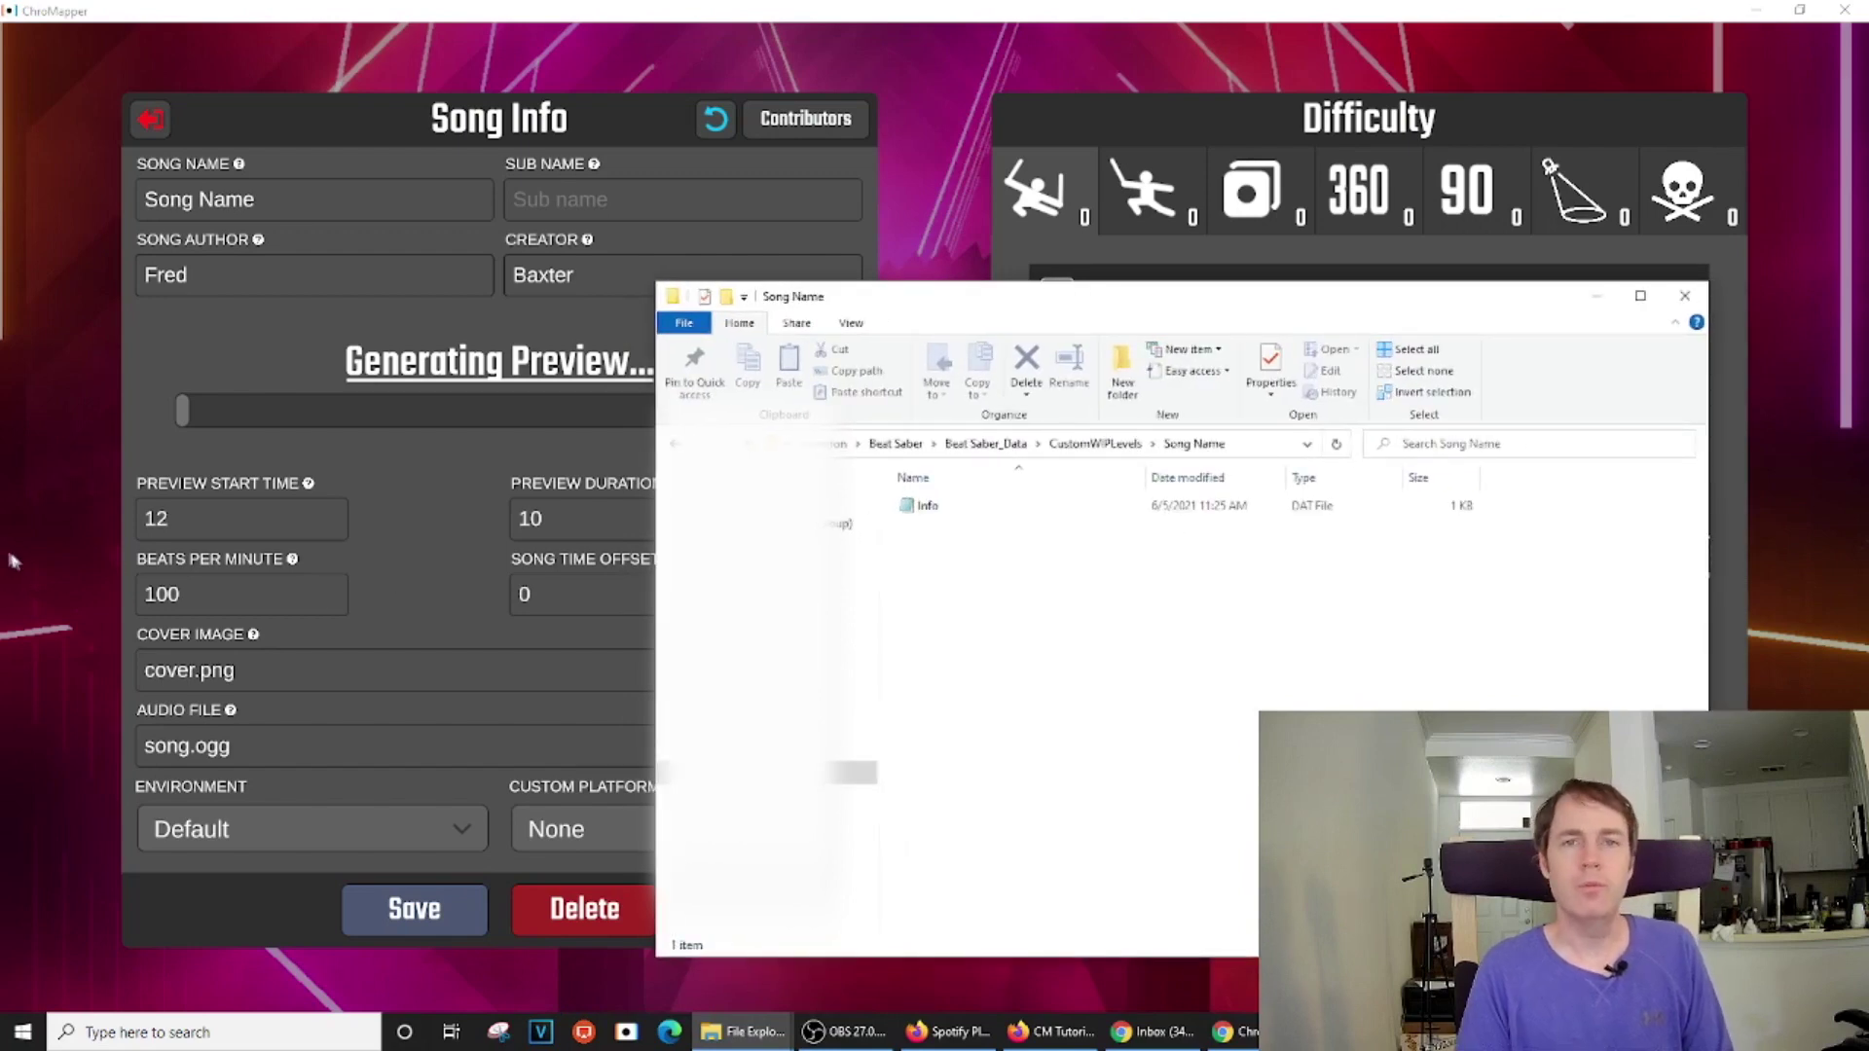
{"action": "left_click", "coordinate": [327, 665]}
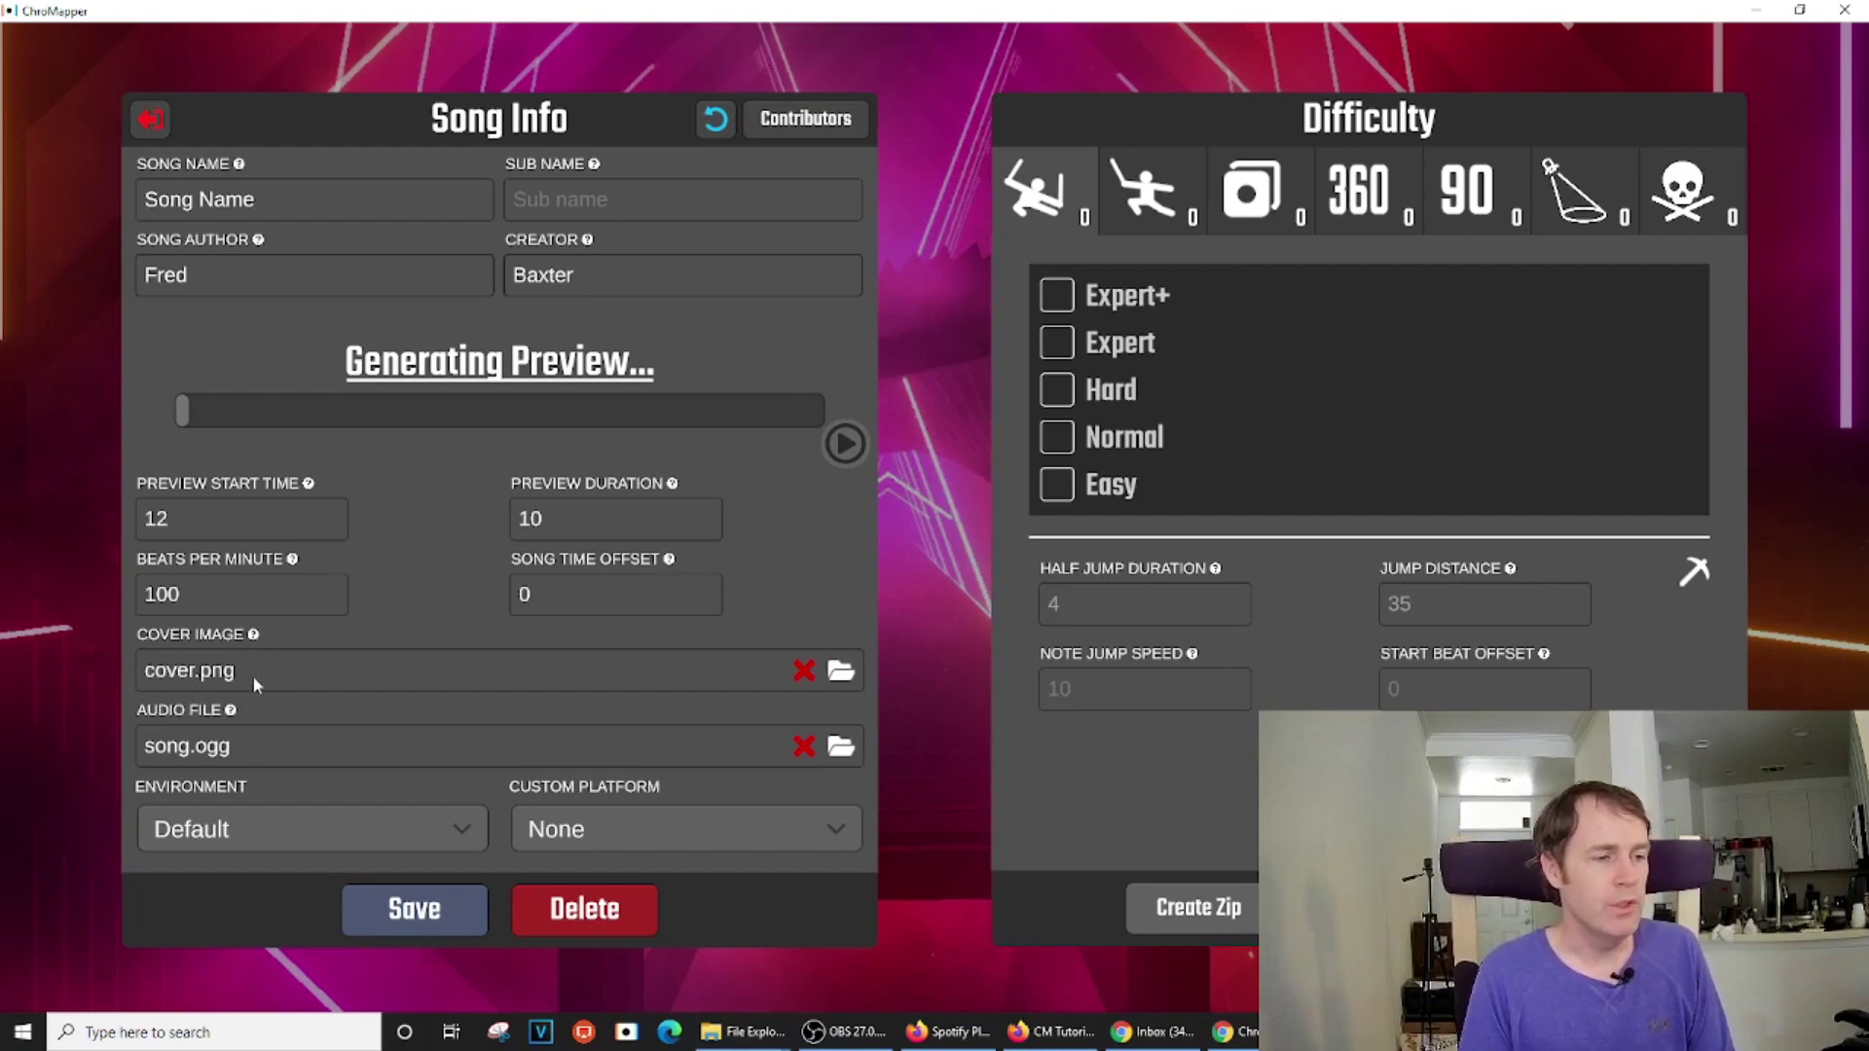
{"action": "mouse_move", "coordinate": [732, 1047]}
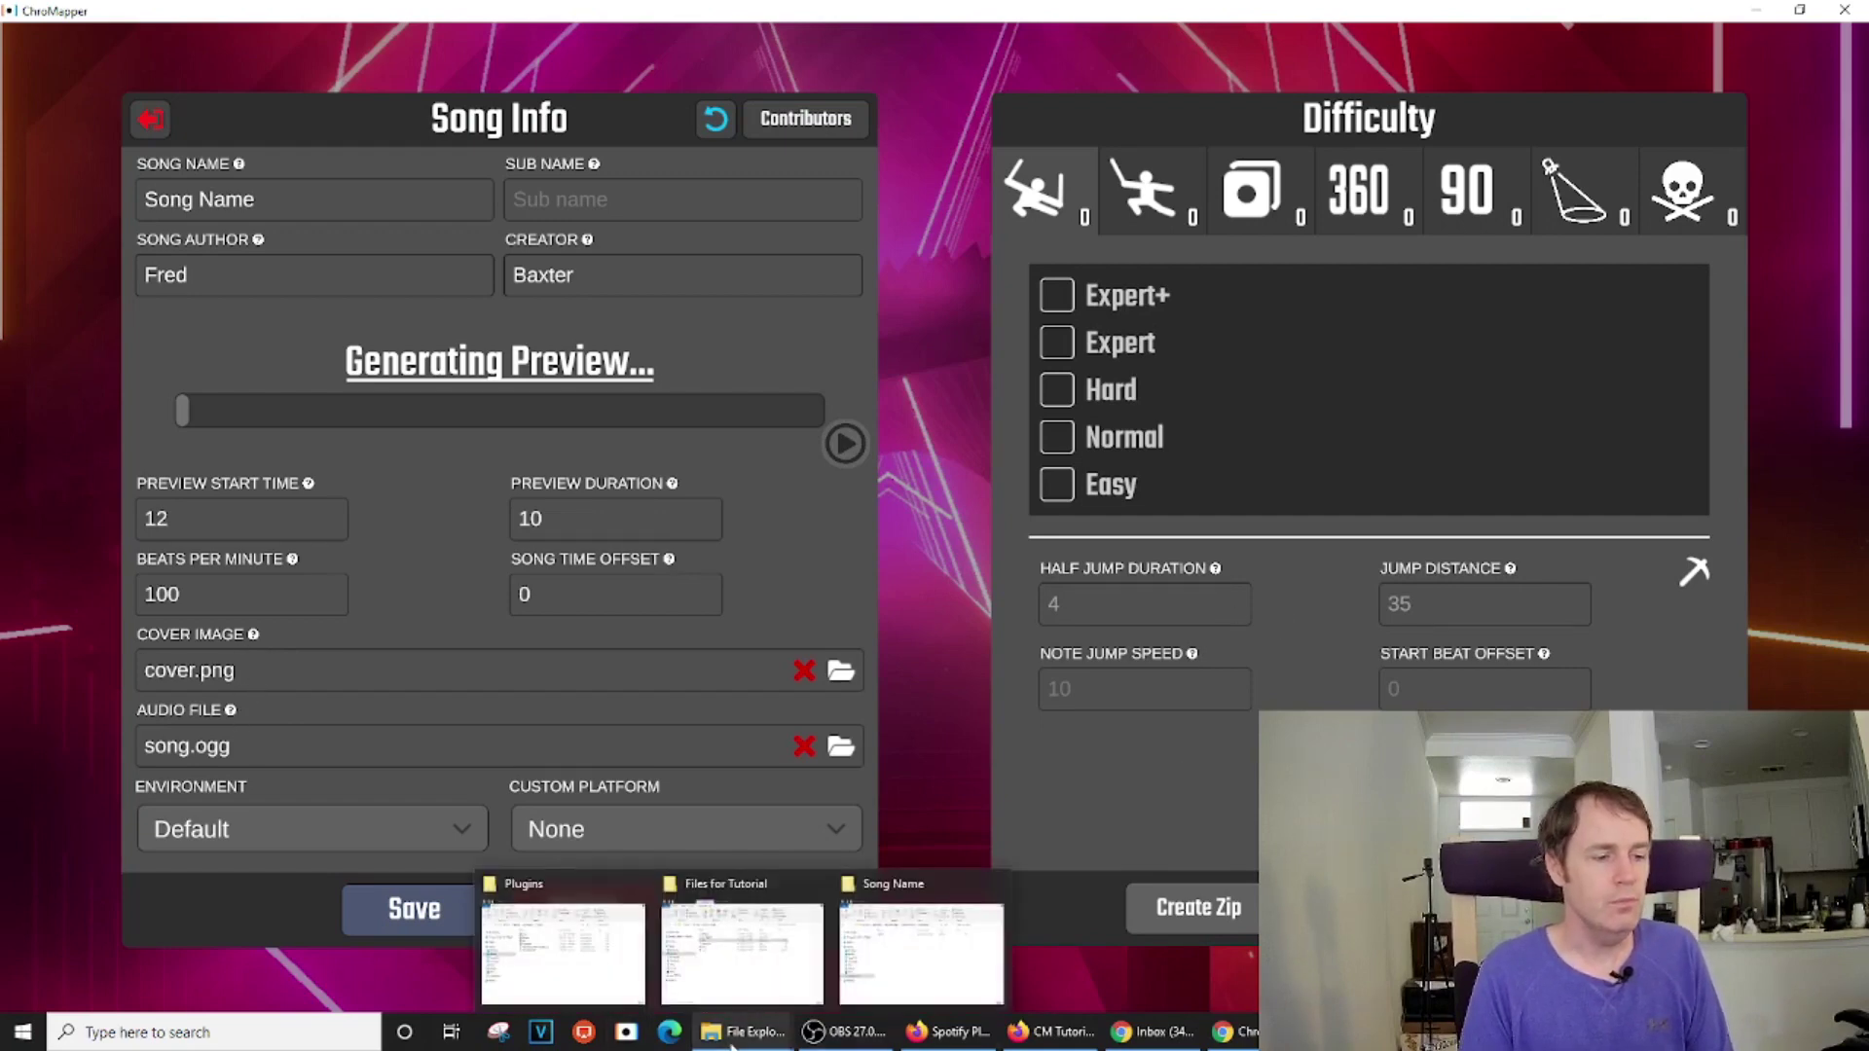
{"action": "left_click", "coordinate": [920, 983]}
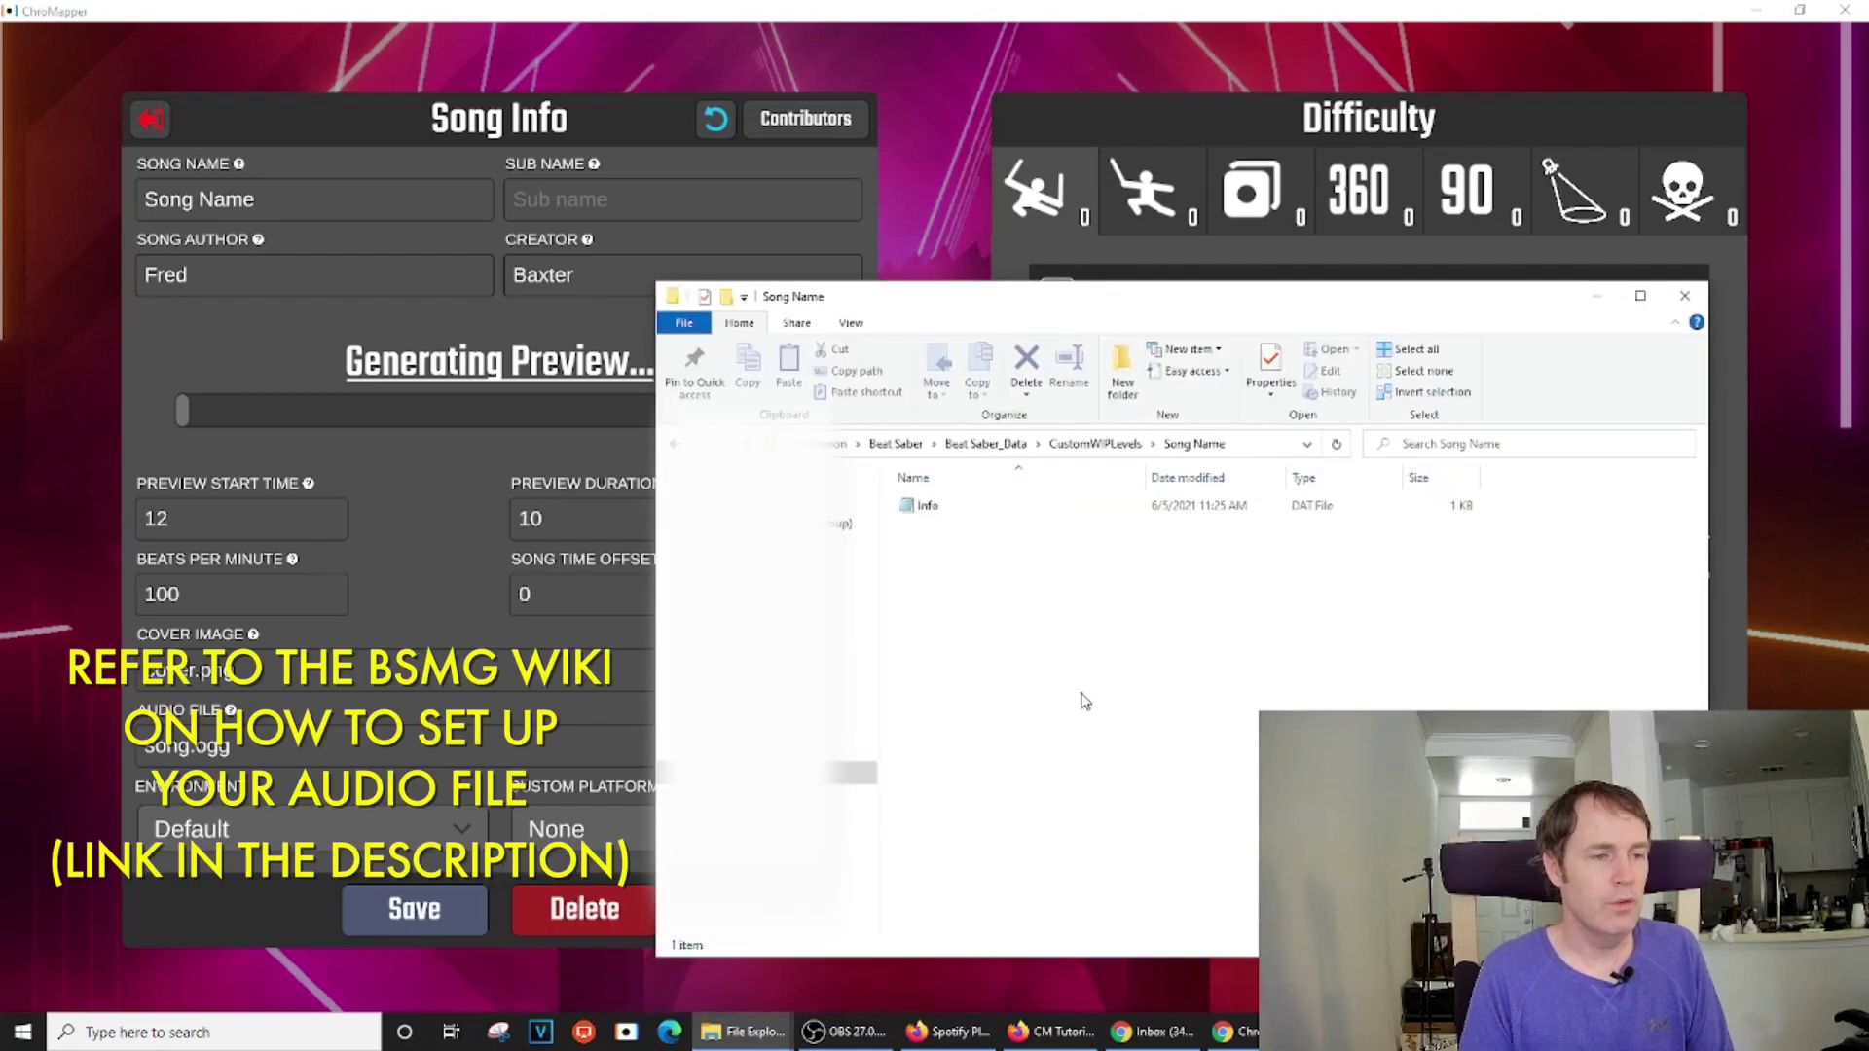
Arrange the two folder windows side by side and drag cover and song into Song Name
{"action": "mouse_move", "coordinate": [756, 1047]}
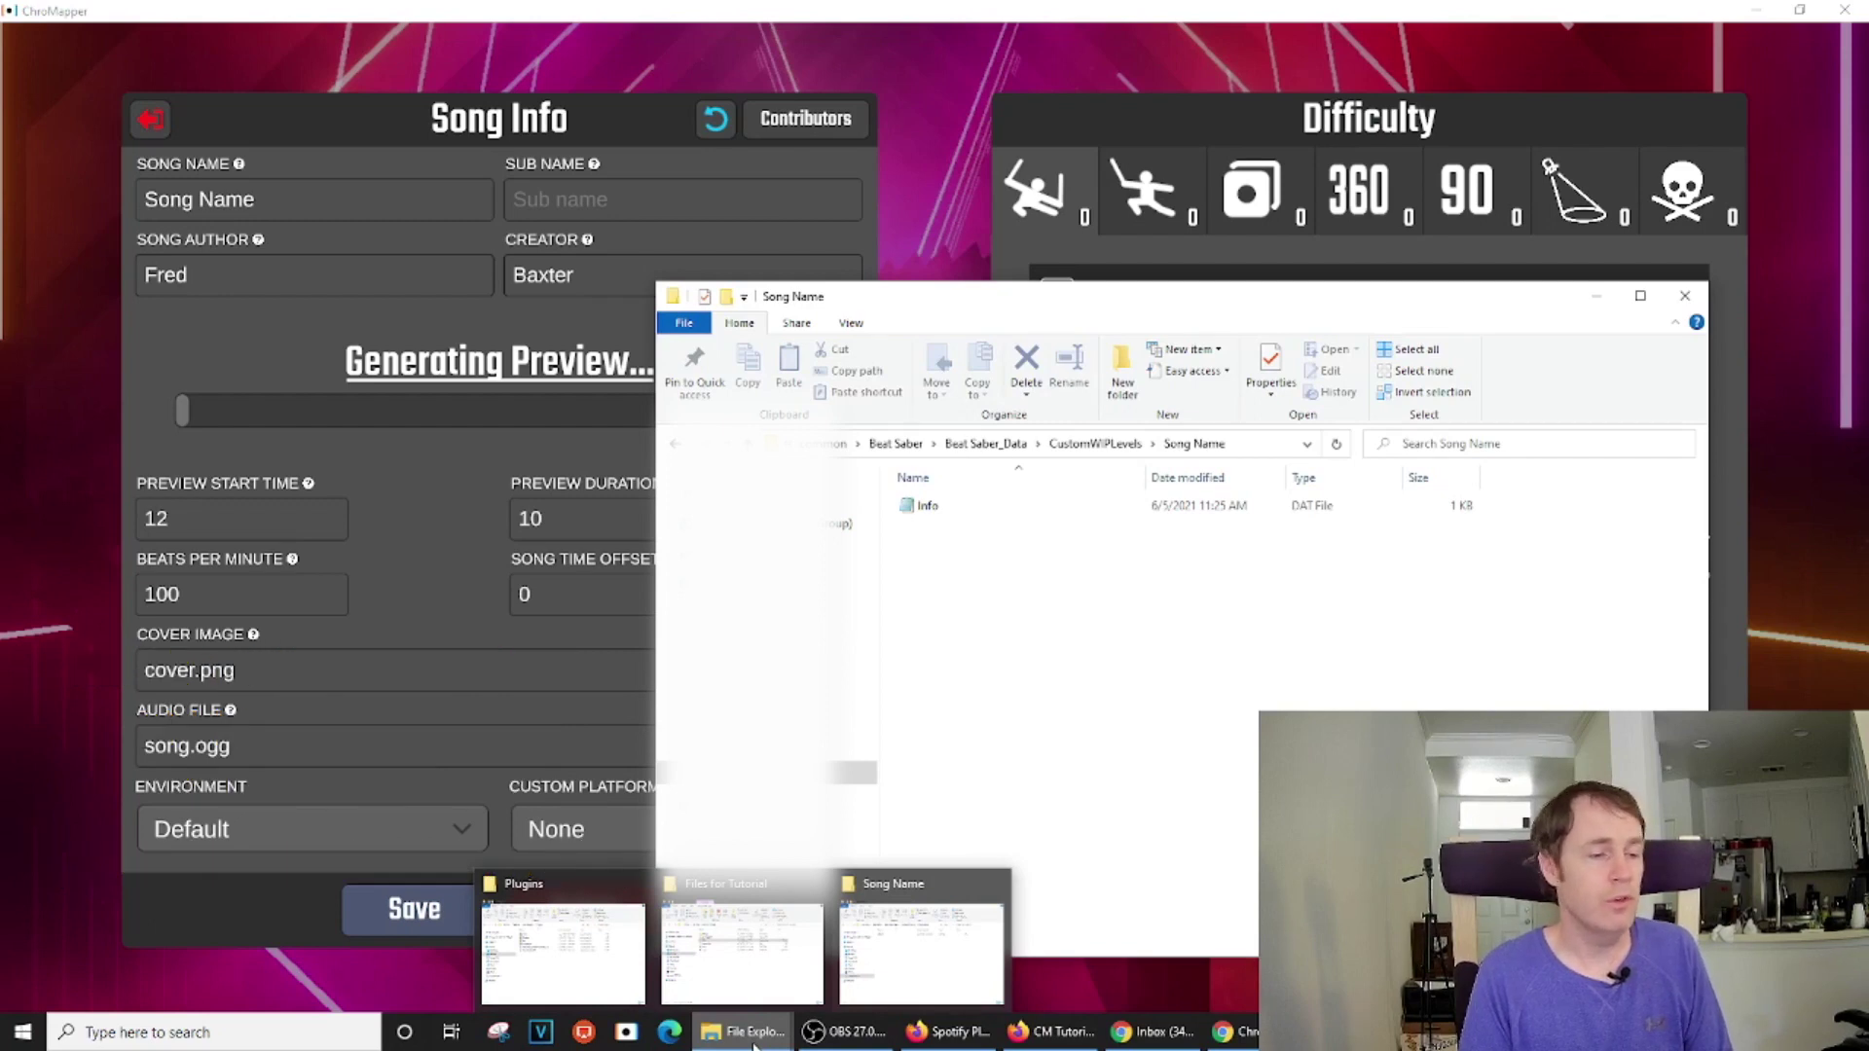
{"action": "left_click", "coordinate": [742, 949]}
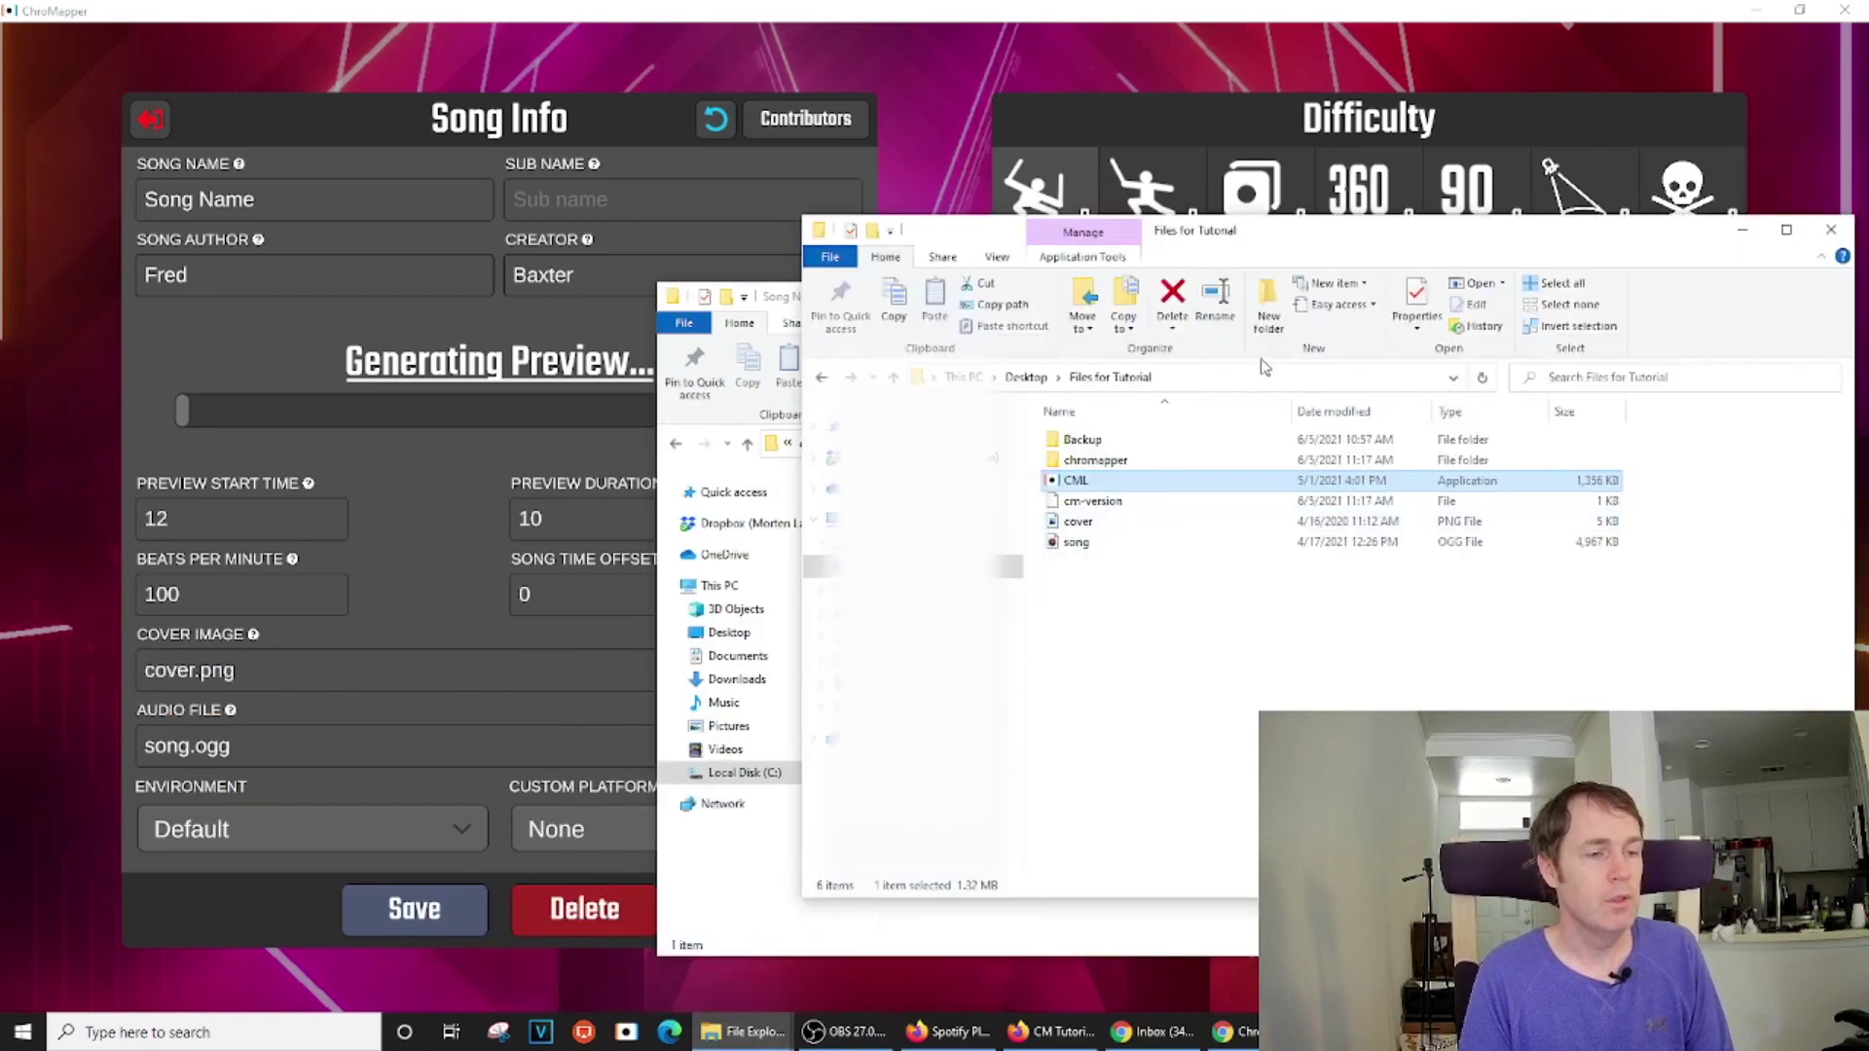
{"action": "left_click_drag", "start_coordinate": [1348, 239], "coordinate": [646, 209]}
{"action": "left_click_drag", "start_coordinate": [1348, 309], "coordinate": [1460, 337]}
{"action": "left_click", "coordinate": [467, 542]}
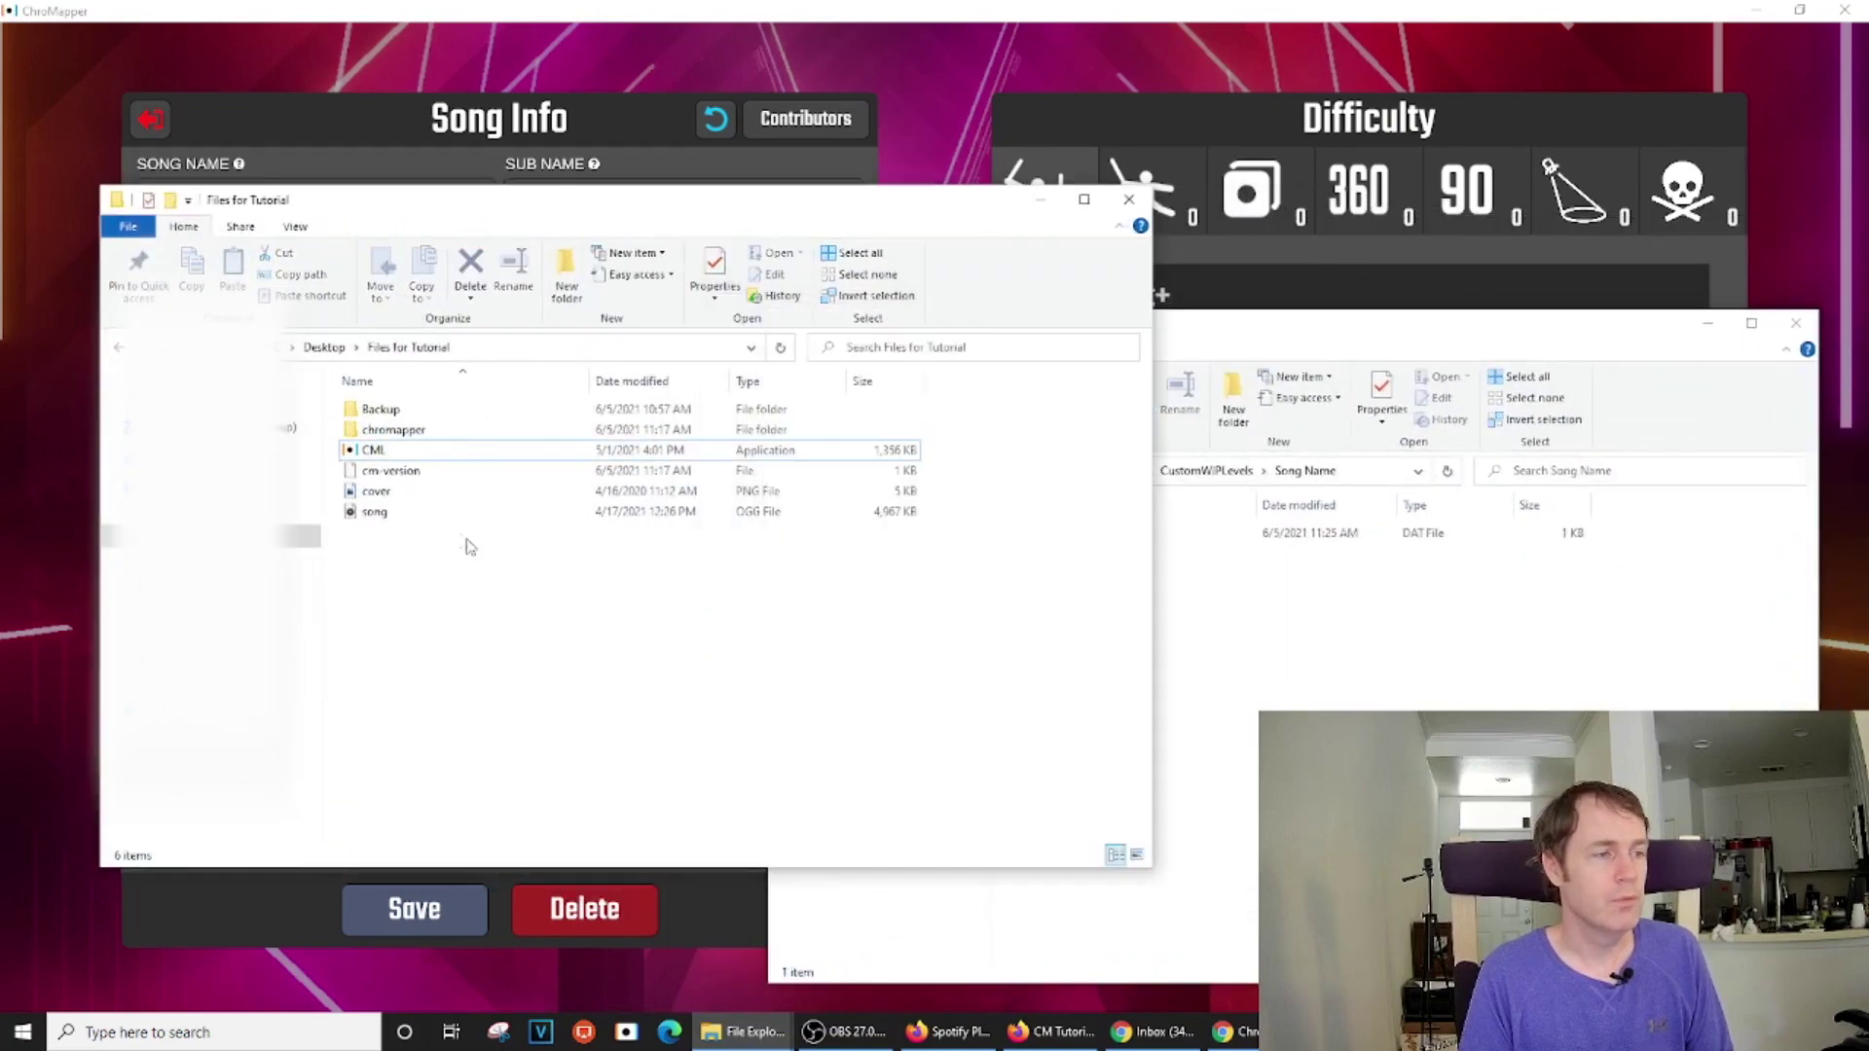
{"action": "left_click", "coordinate": [393, 519]}
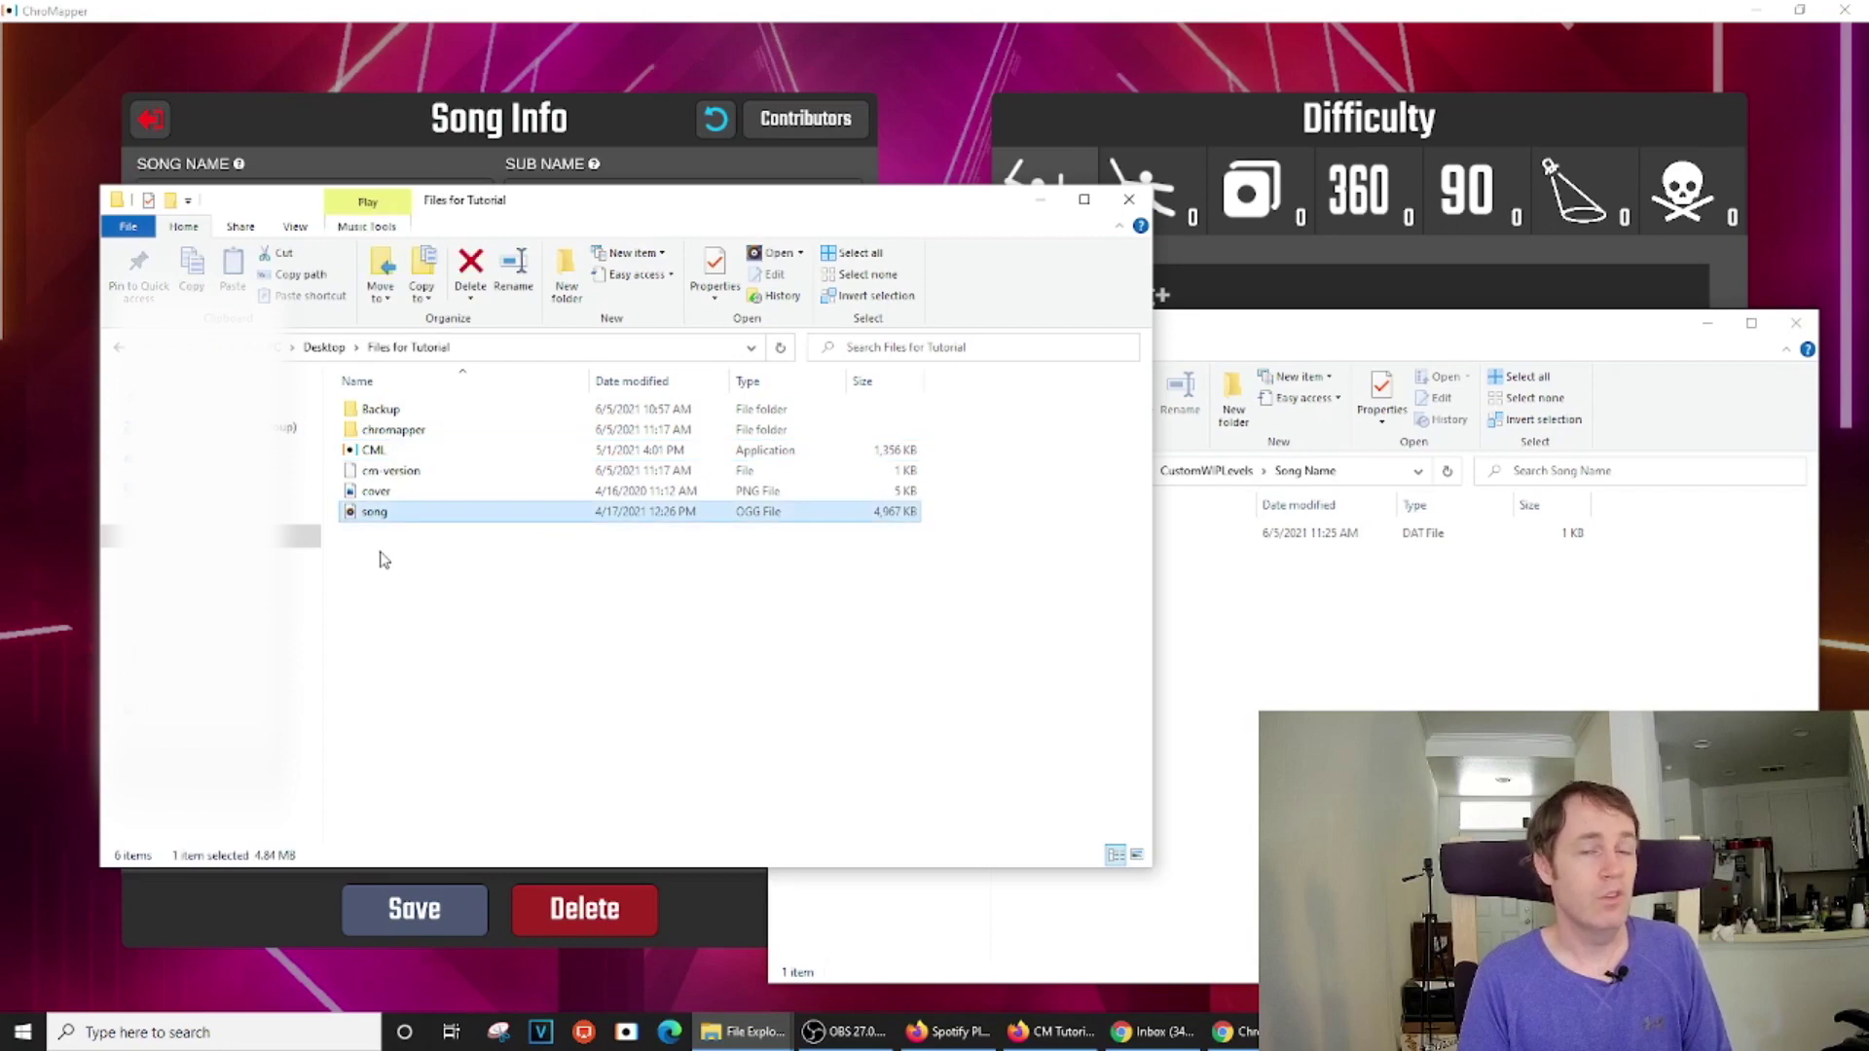
{"action": "left_click", "coordinate": [385, 491], "text": "ctrl"}
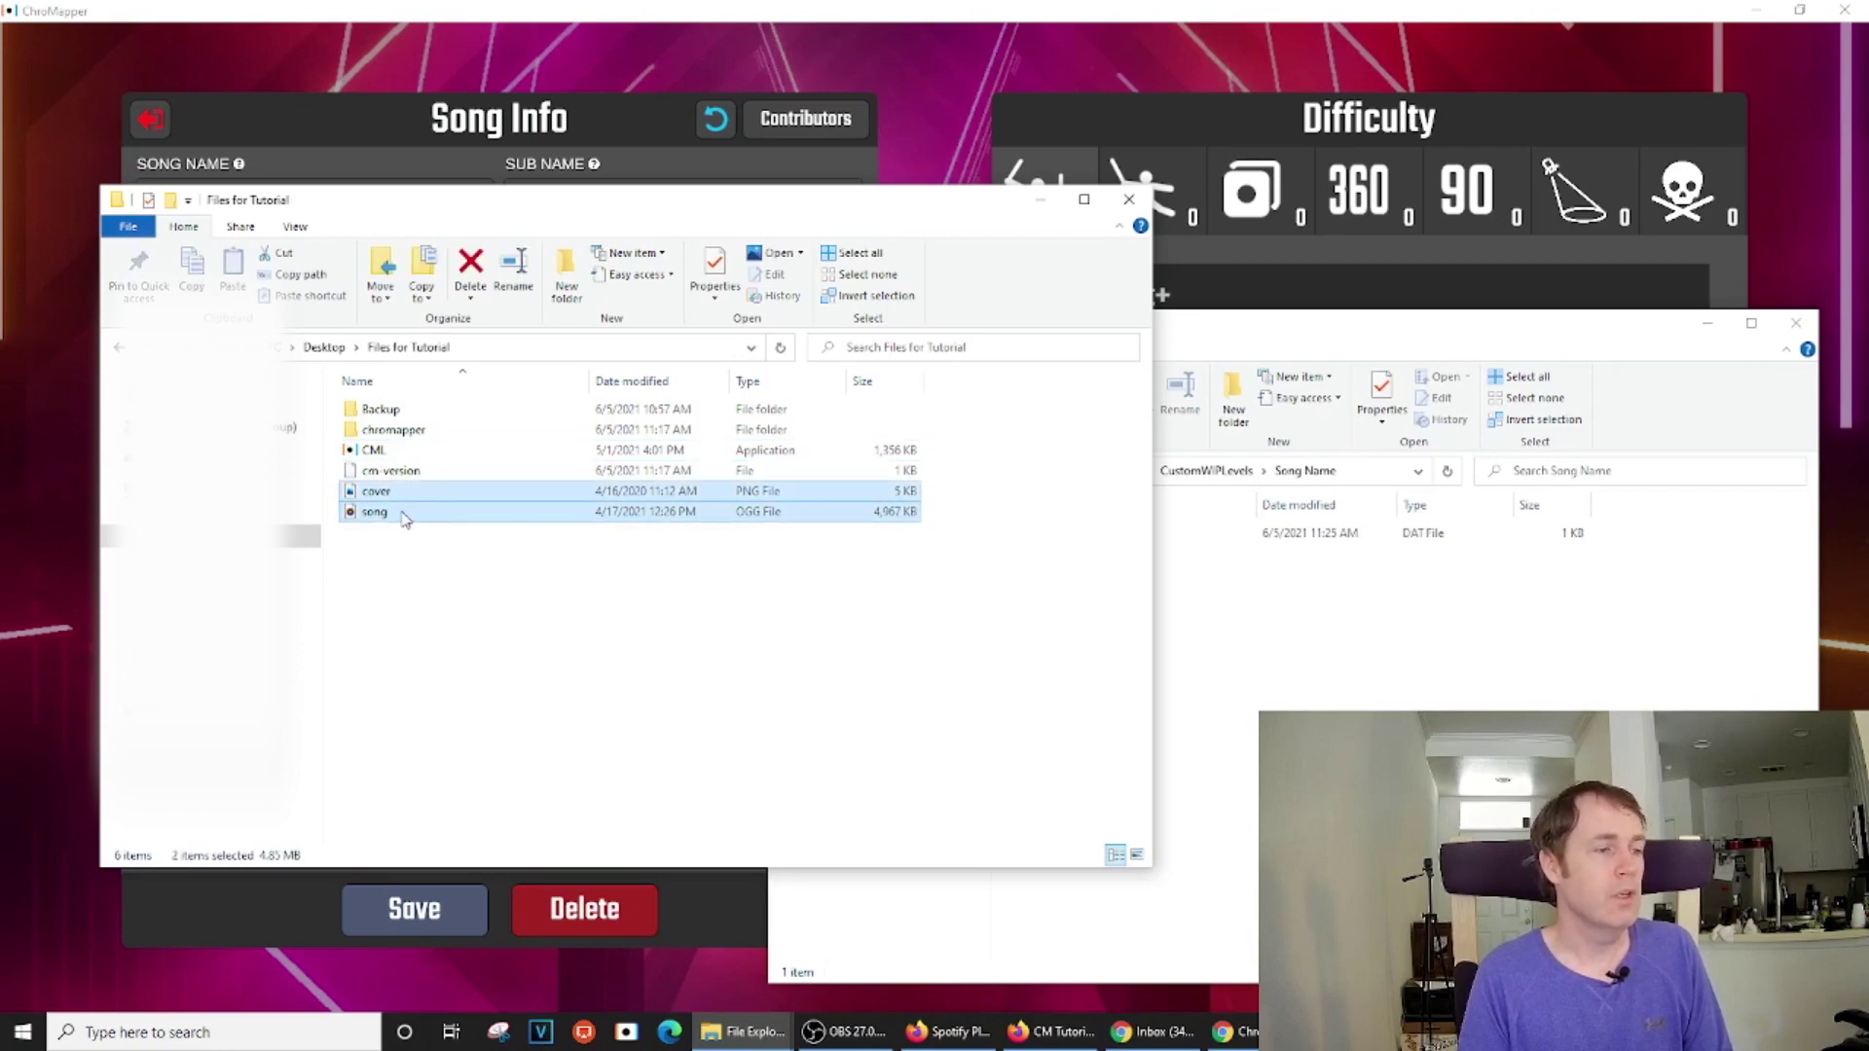
{"action": "left_click_drag", "start_coordinate": [391, 502], "coordinate": [1040, 804]}
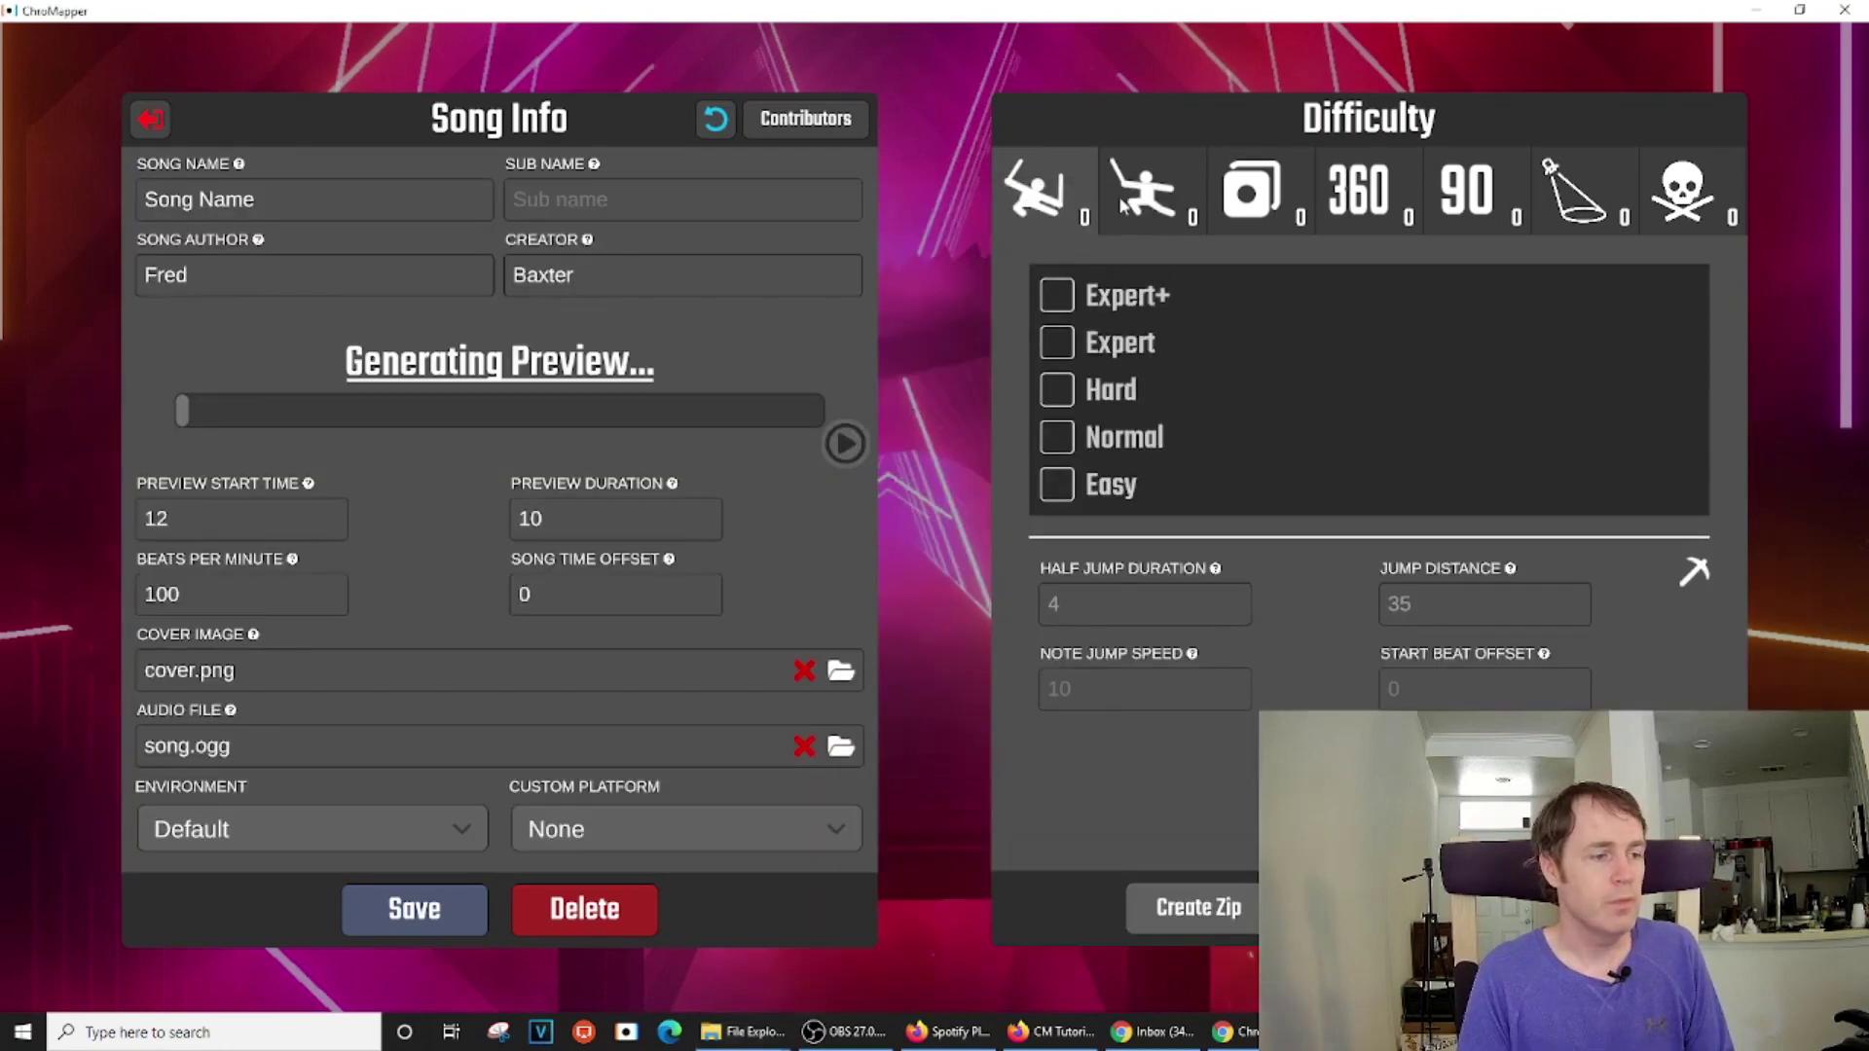
Set the song preview to start at 61 and last 16, save, and play it back
{"action": "left_click", "coordinate": [412, 910]}
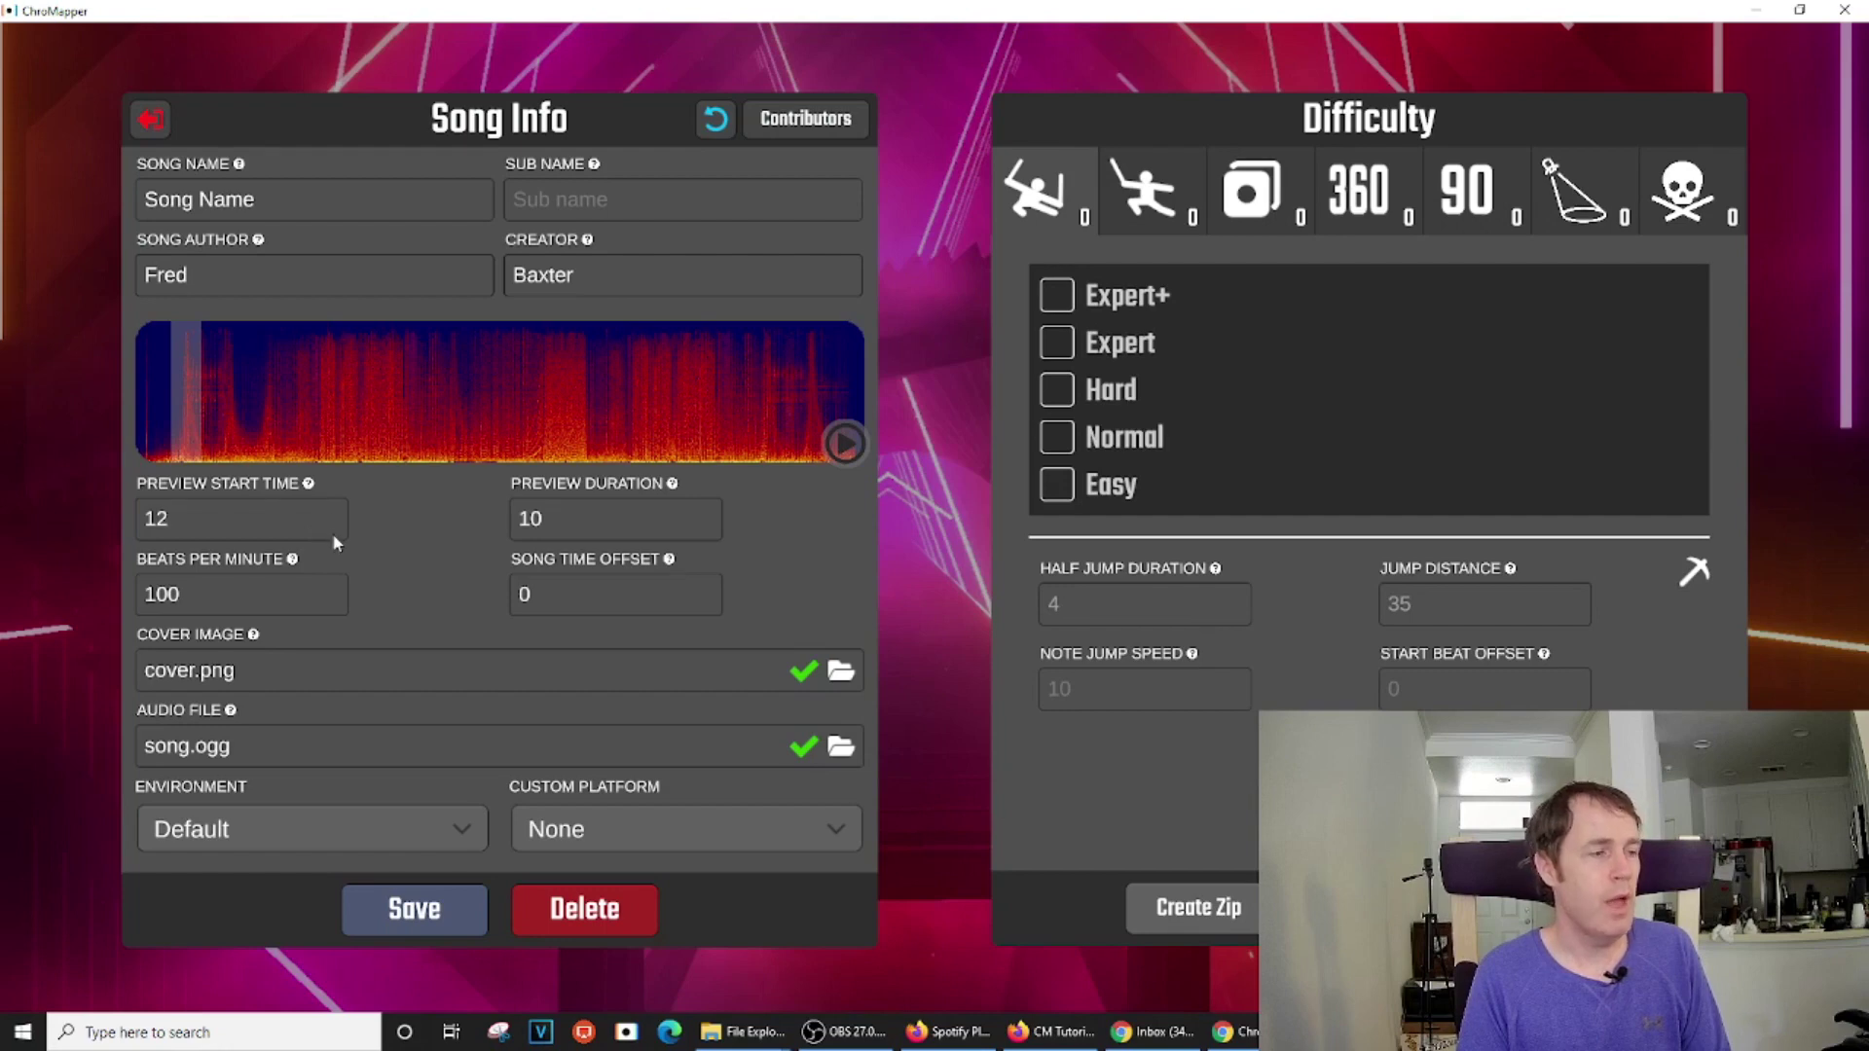
{"action": "left_click", "coordinate": [185, 523]}
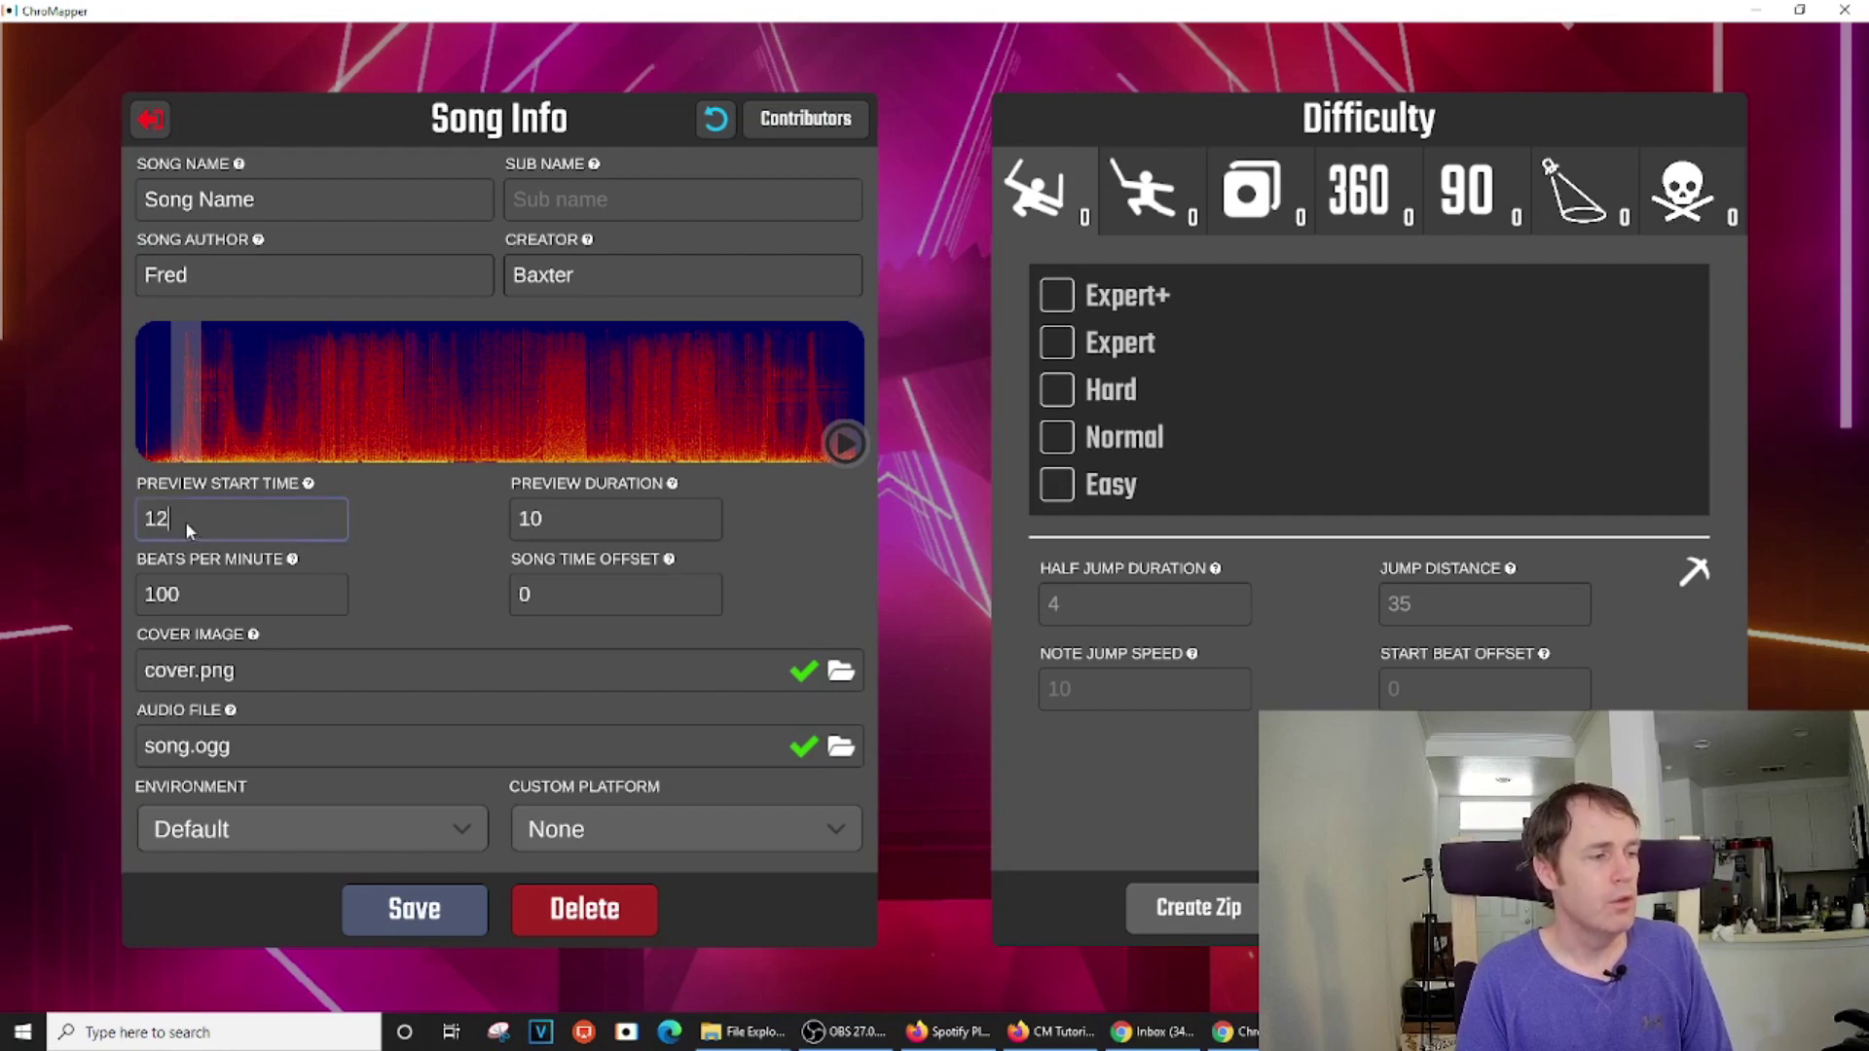
{"action": "left_click_drag", "start_coordinate": [158, 524], "coordinate": [127, 518]}
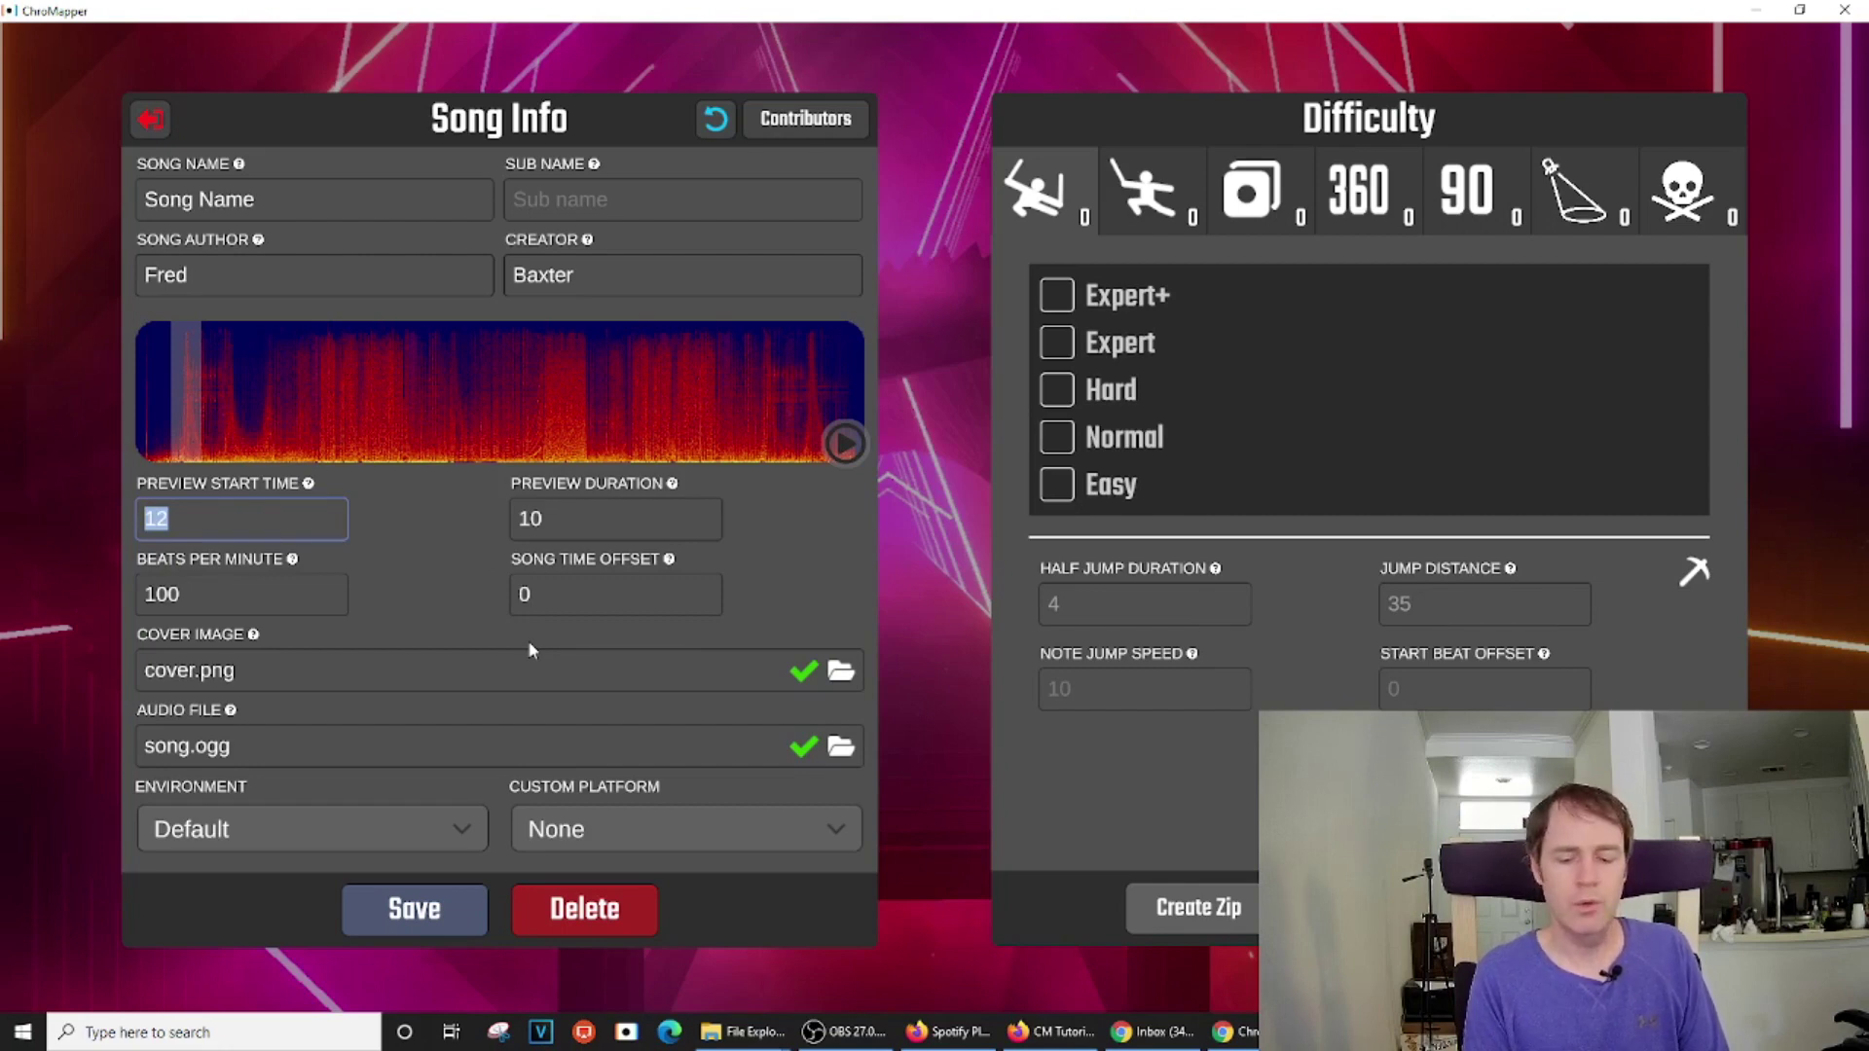
{"action": "key", "text": "Right"}
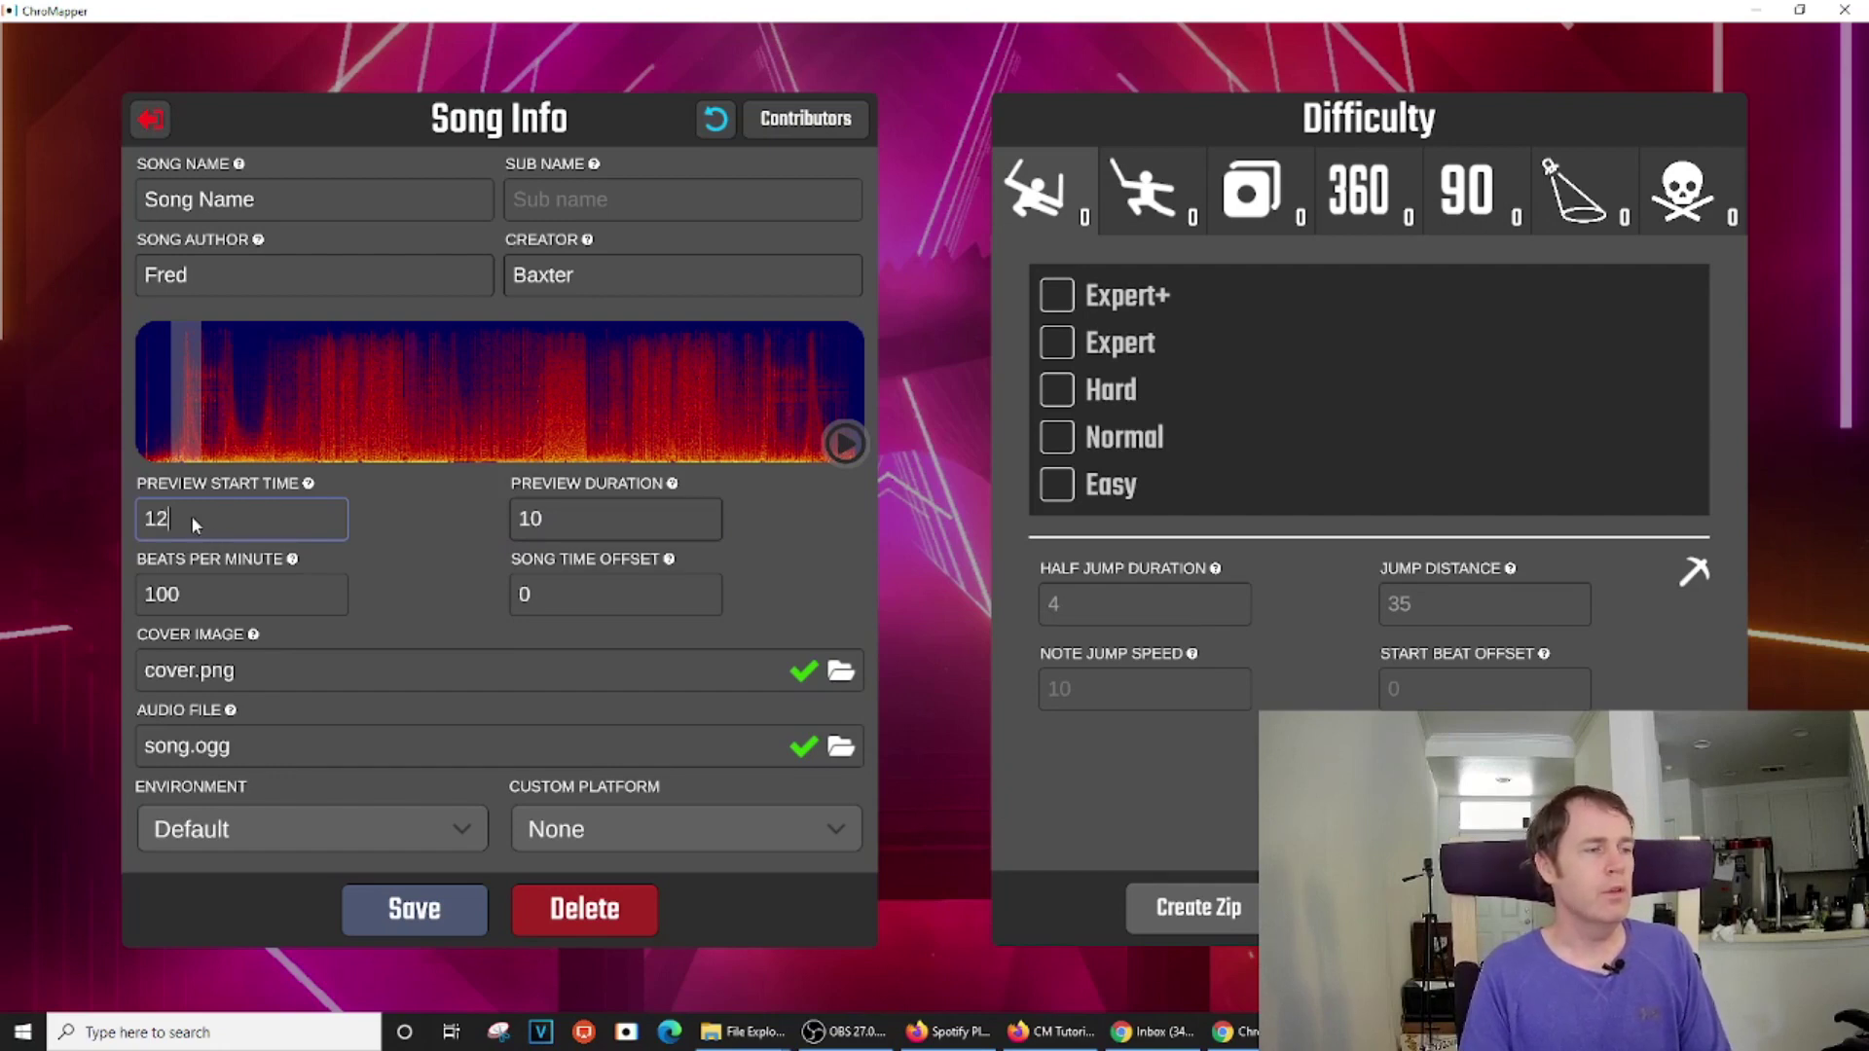
{"action": "left_click_drag", "start_coordinate": [191, 516], "coordinate": [117, 516]}
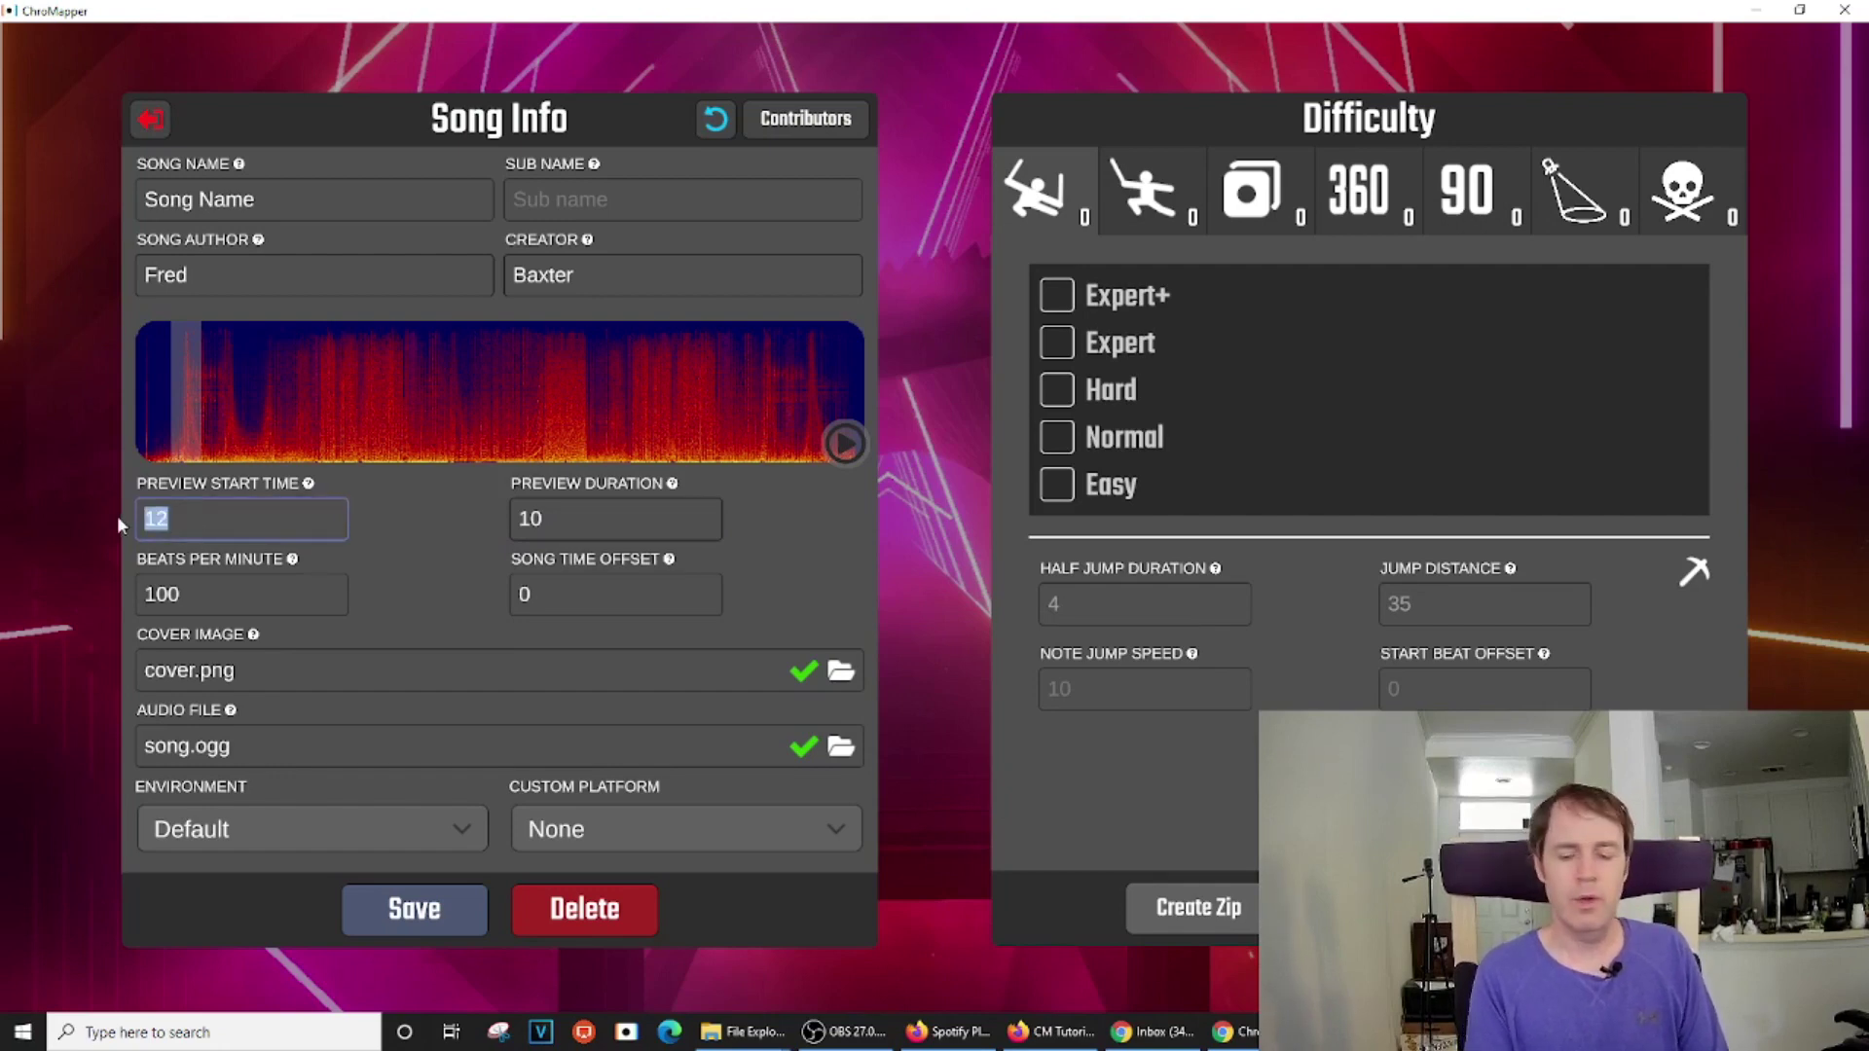
{"action": "type", "text": "61"}
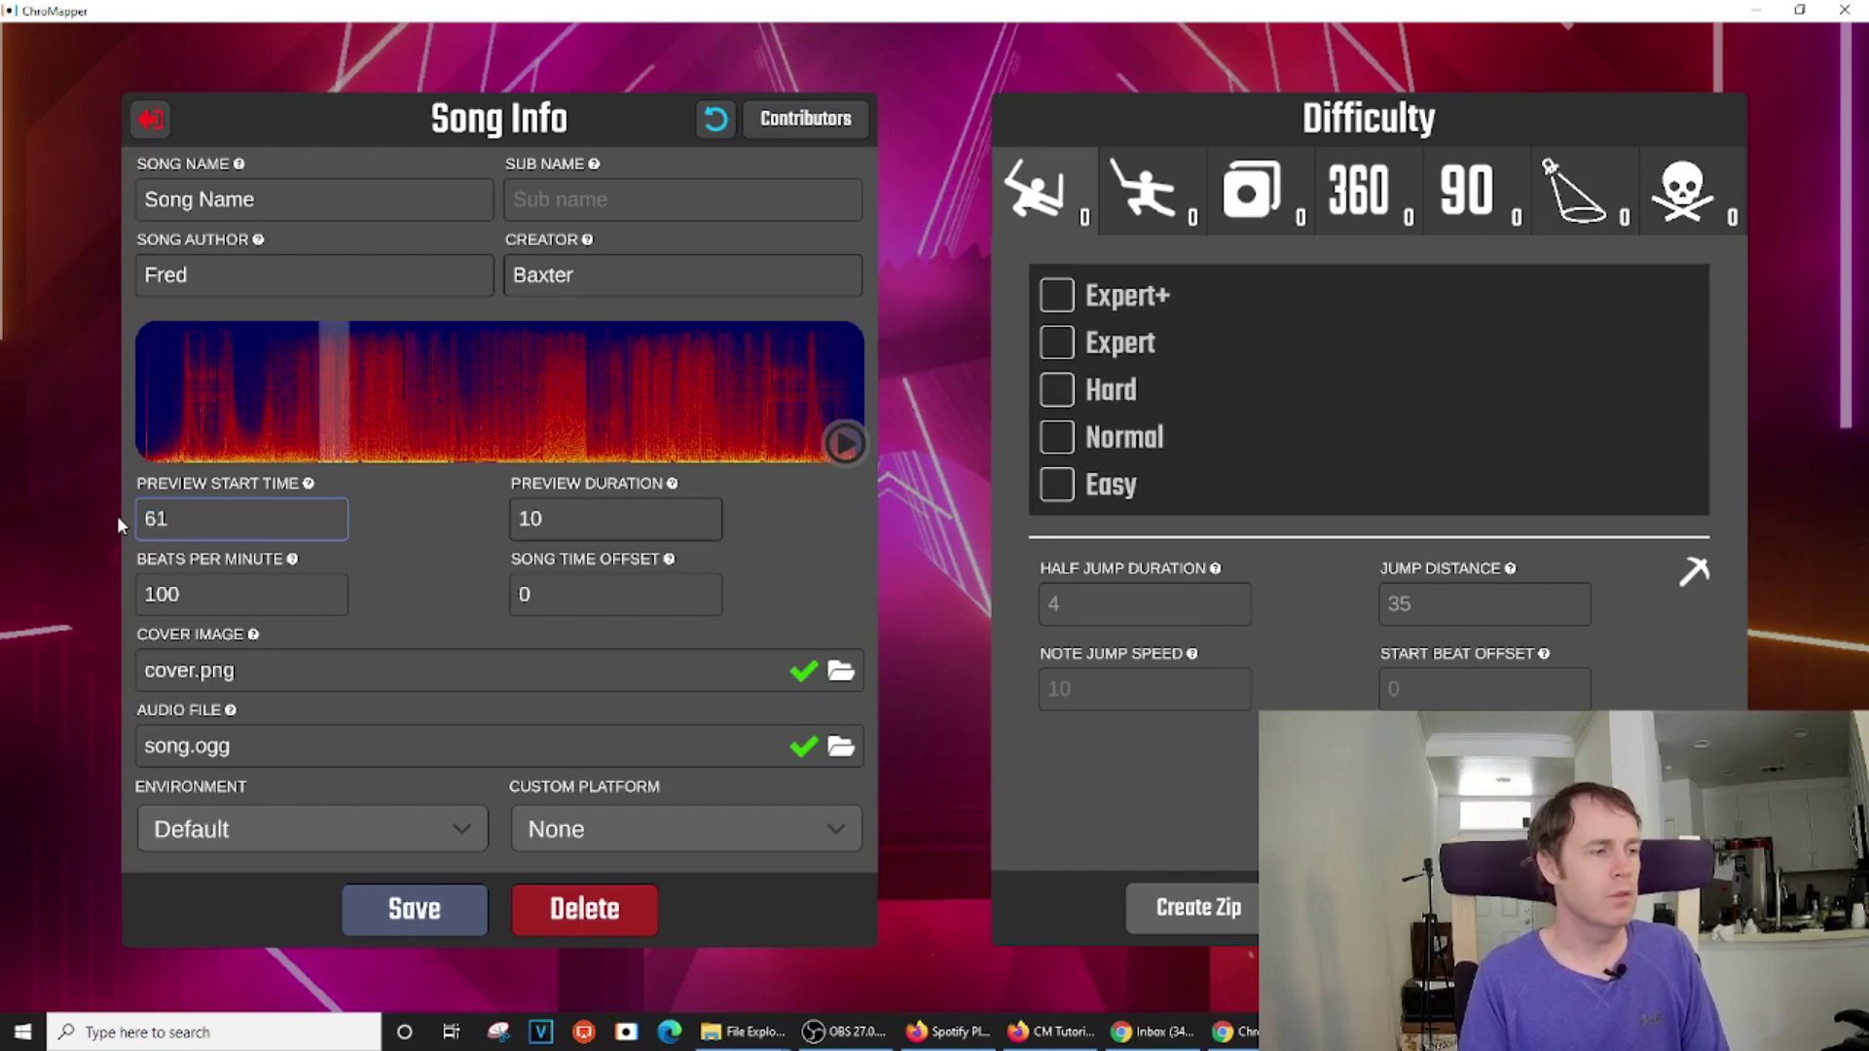
{"action": "left_click", "coordinate": [568, 522]}
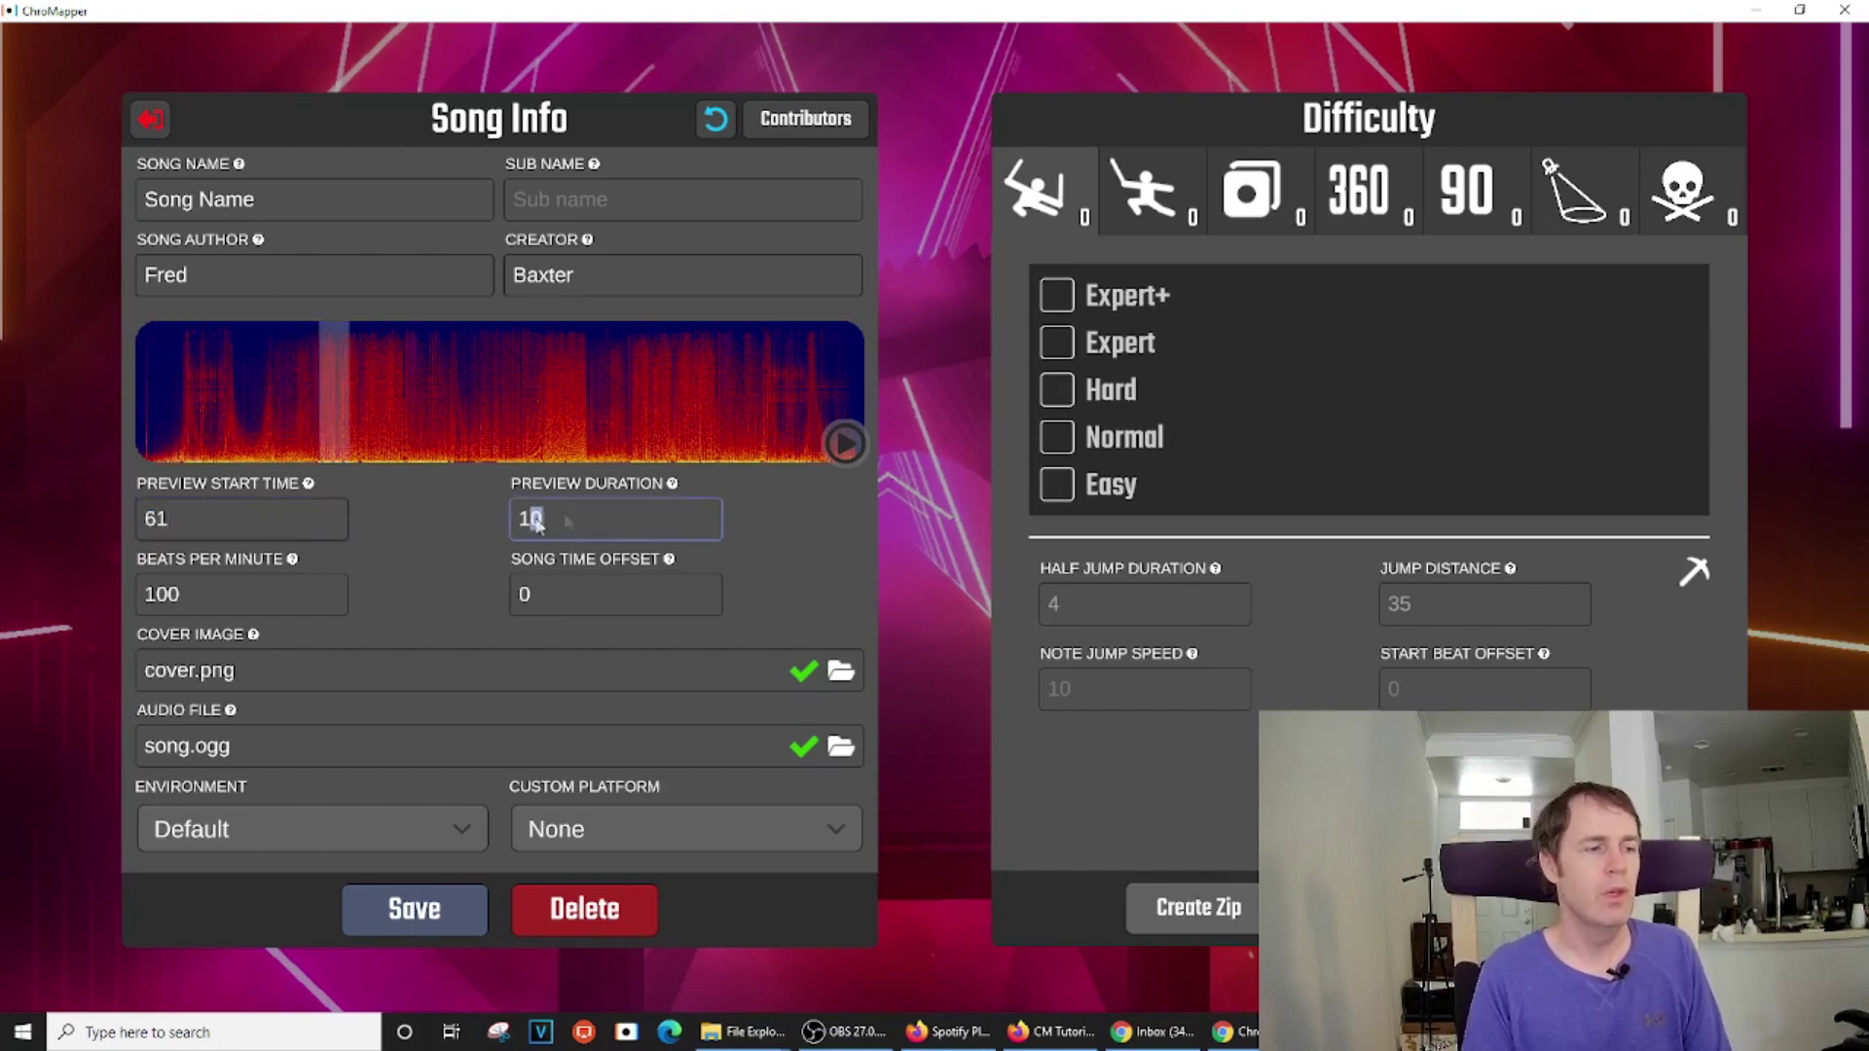
{"action": "left_click_drag", "start_coordinate": [567, 521], "coordinate": [531, 522]}
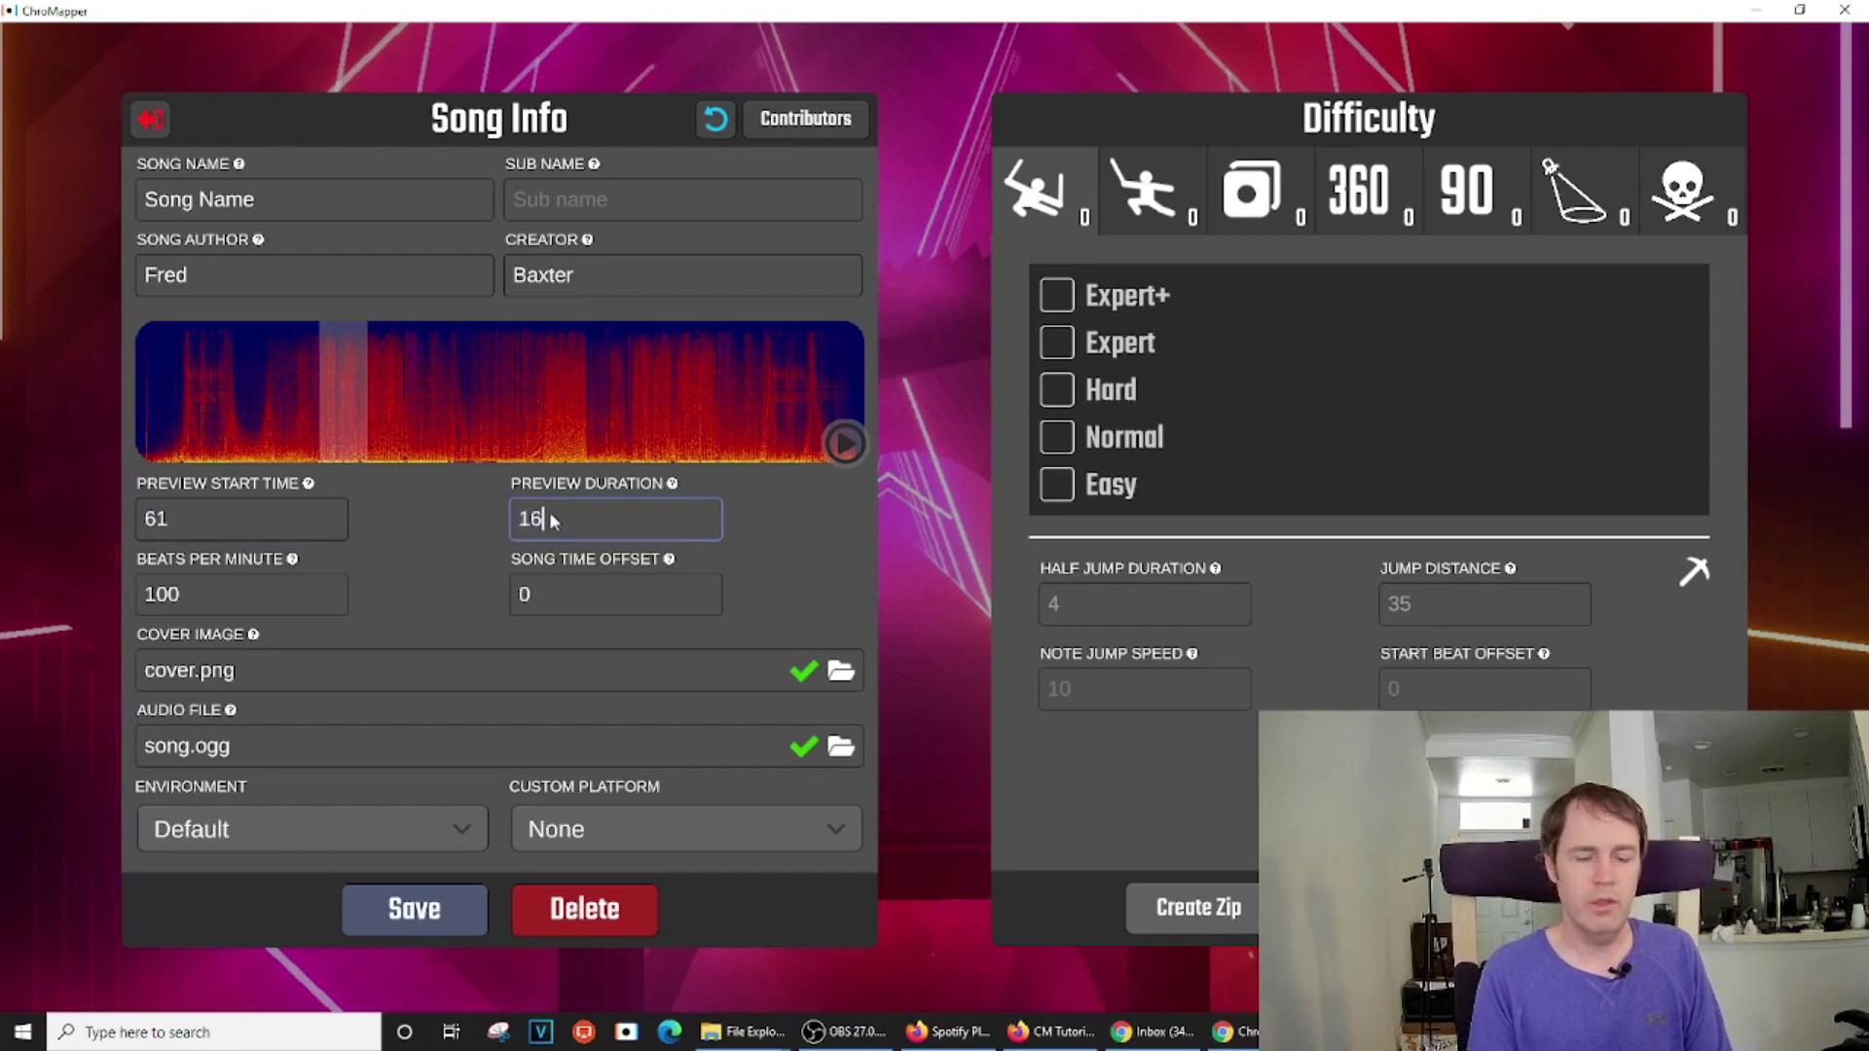
{"action": "type", "text": "6"}
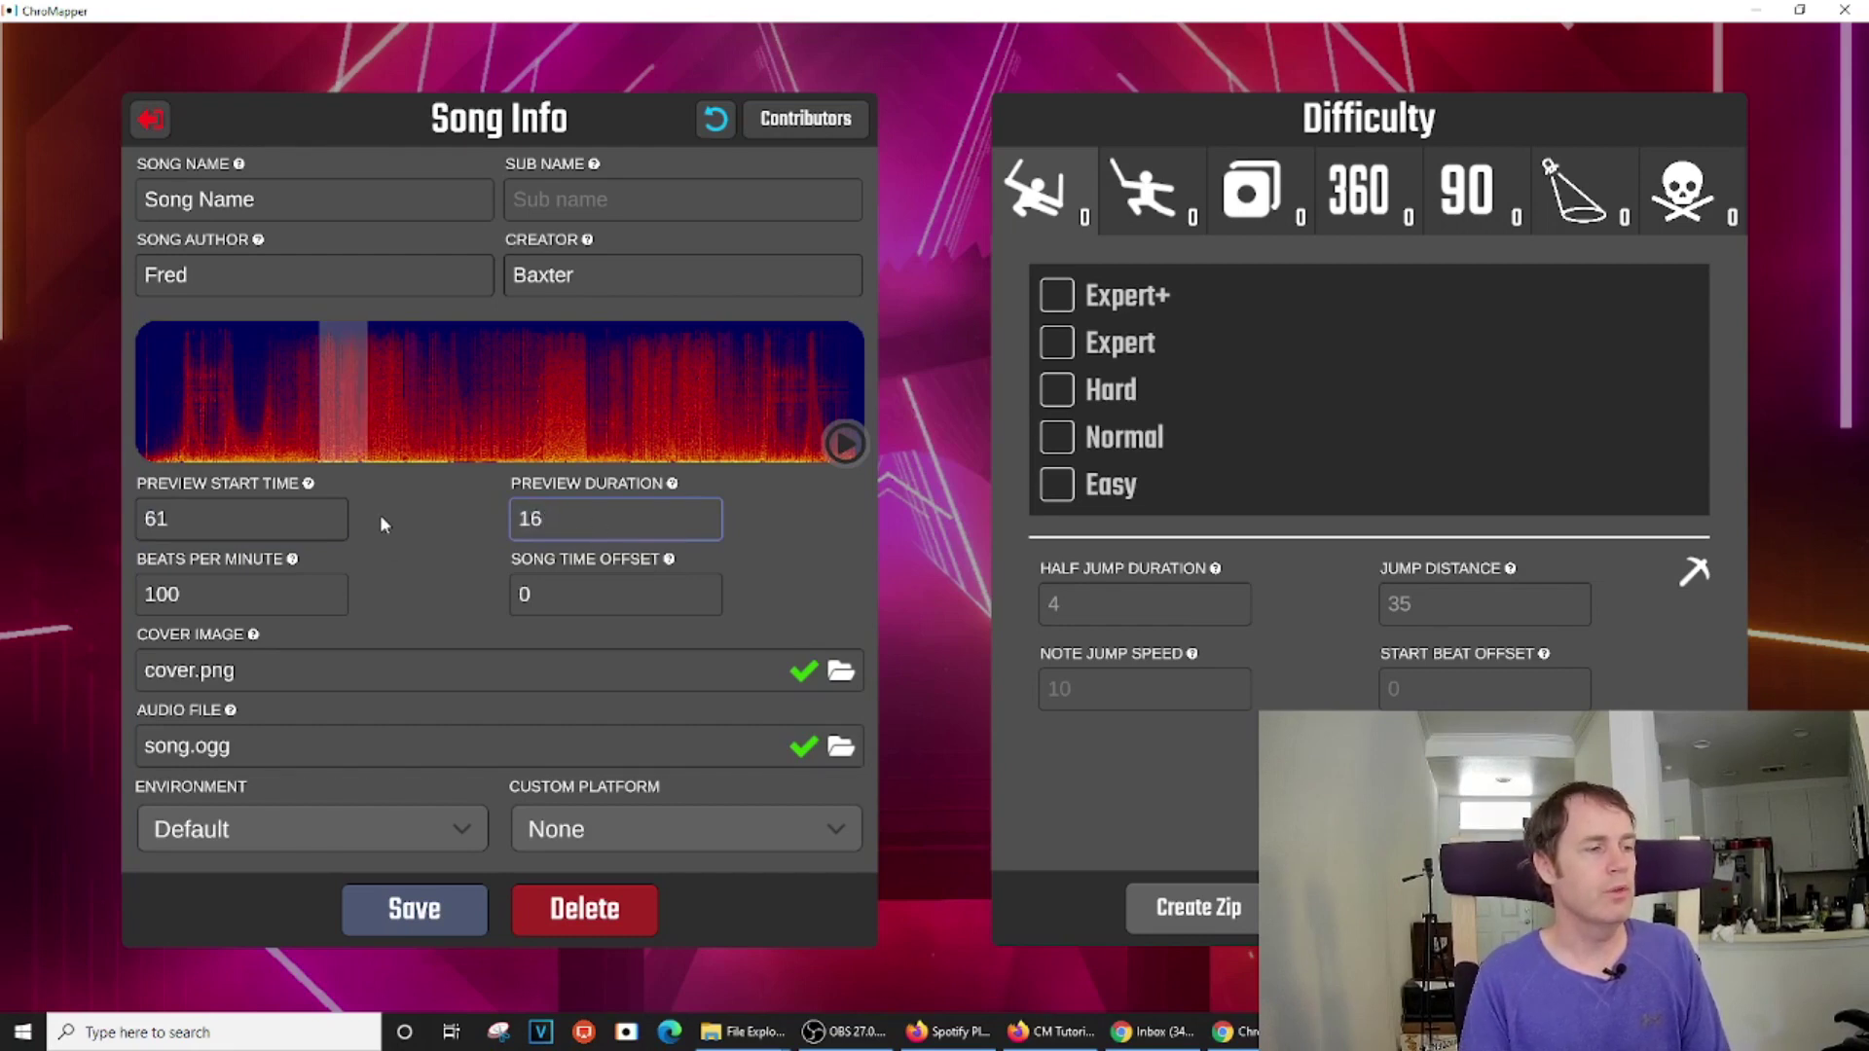
{"action": "left_click", "coordinate": [414, 909]}
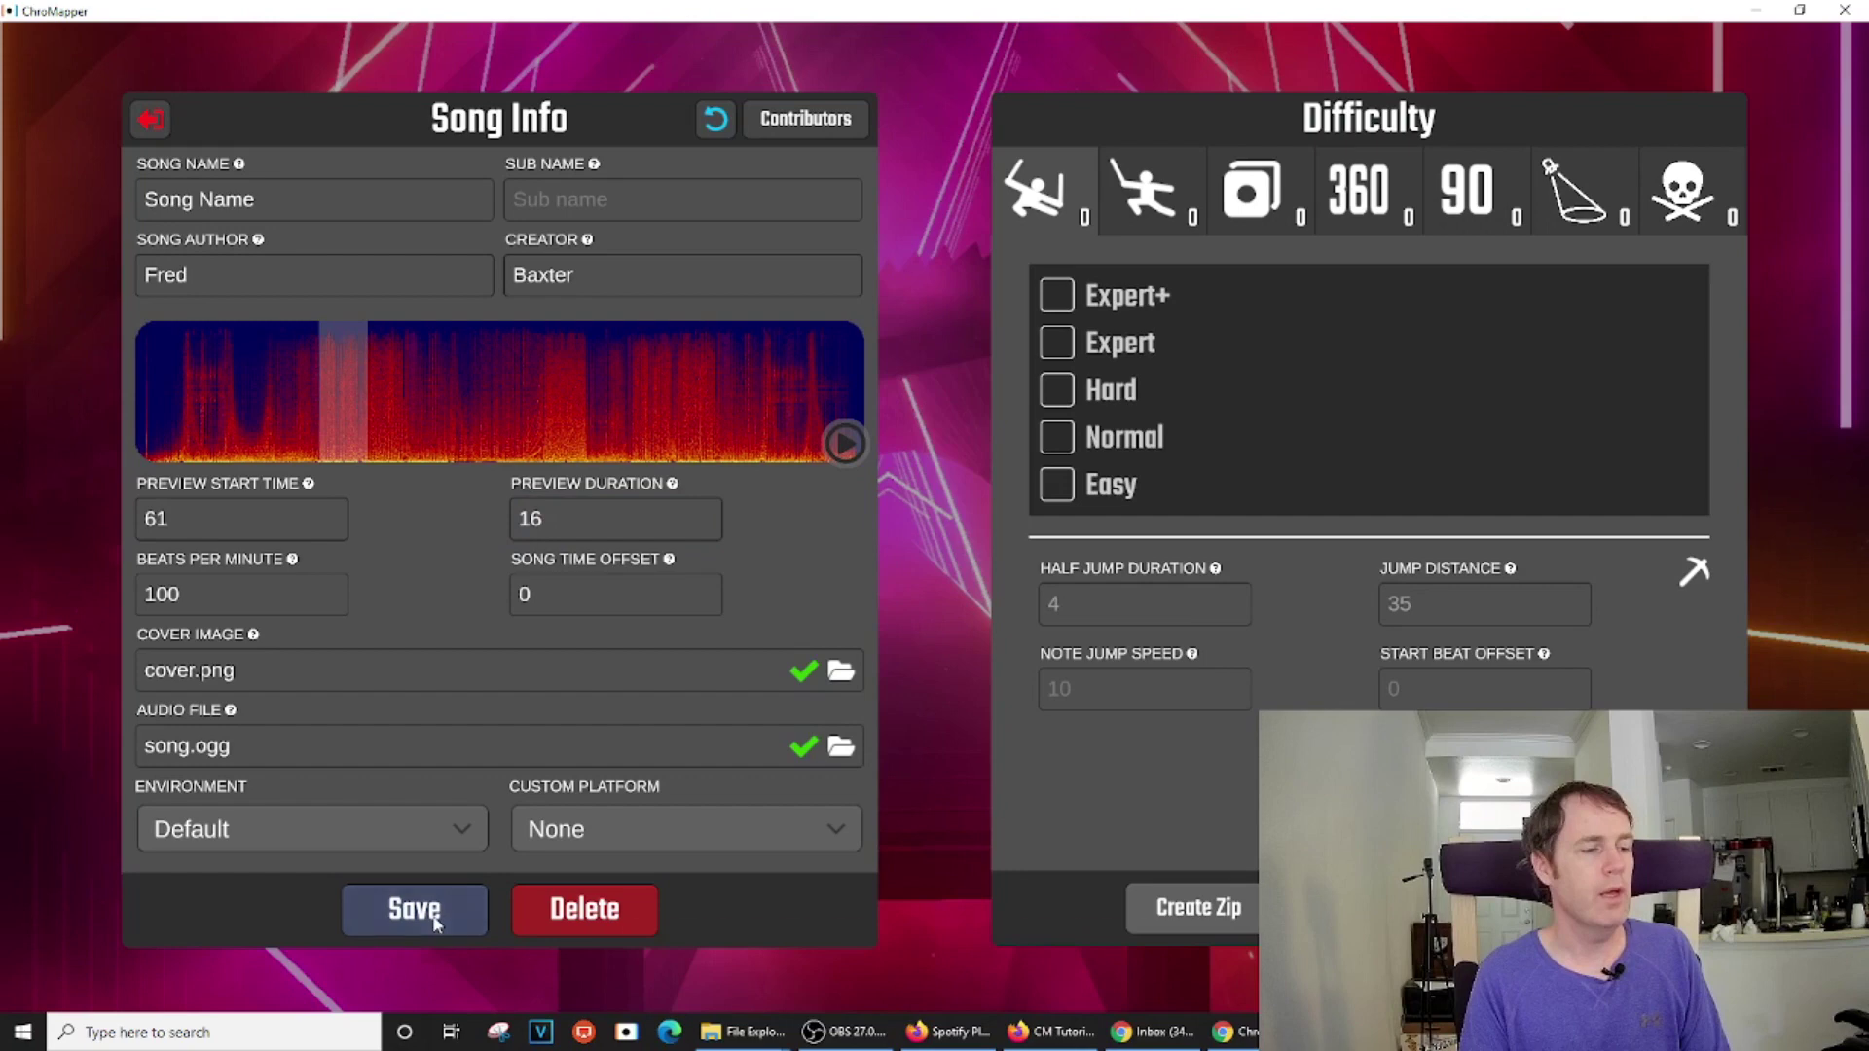
{"action": "left_click", "coordinate": [845, 446]}
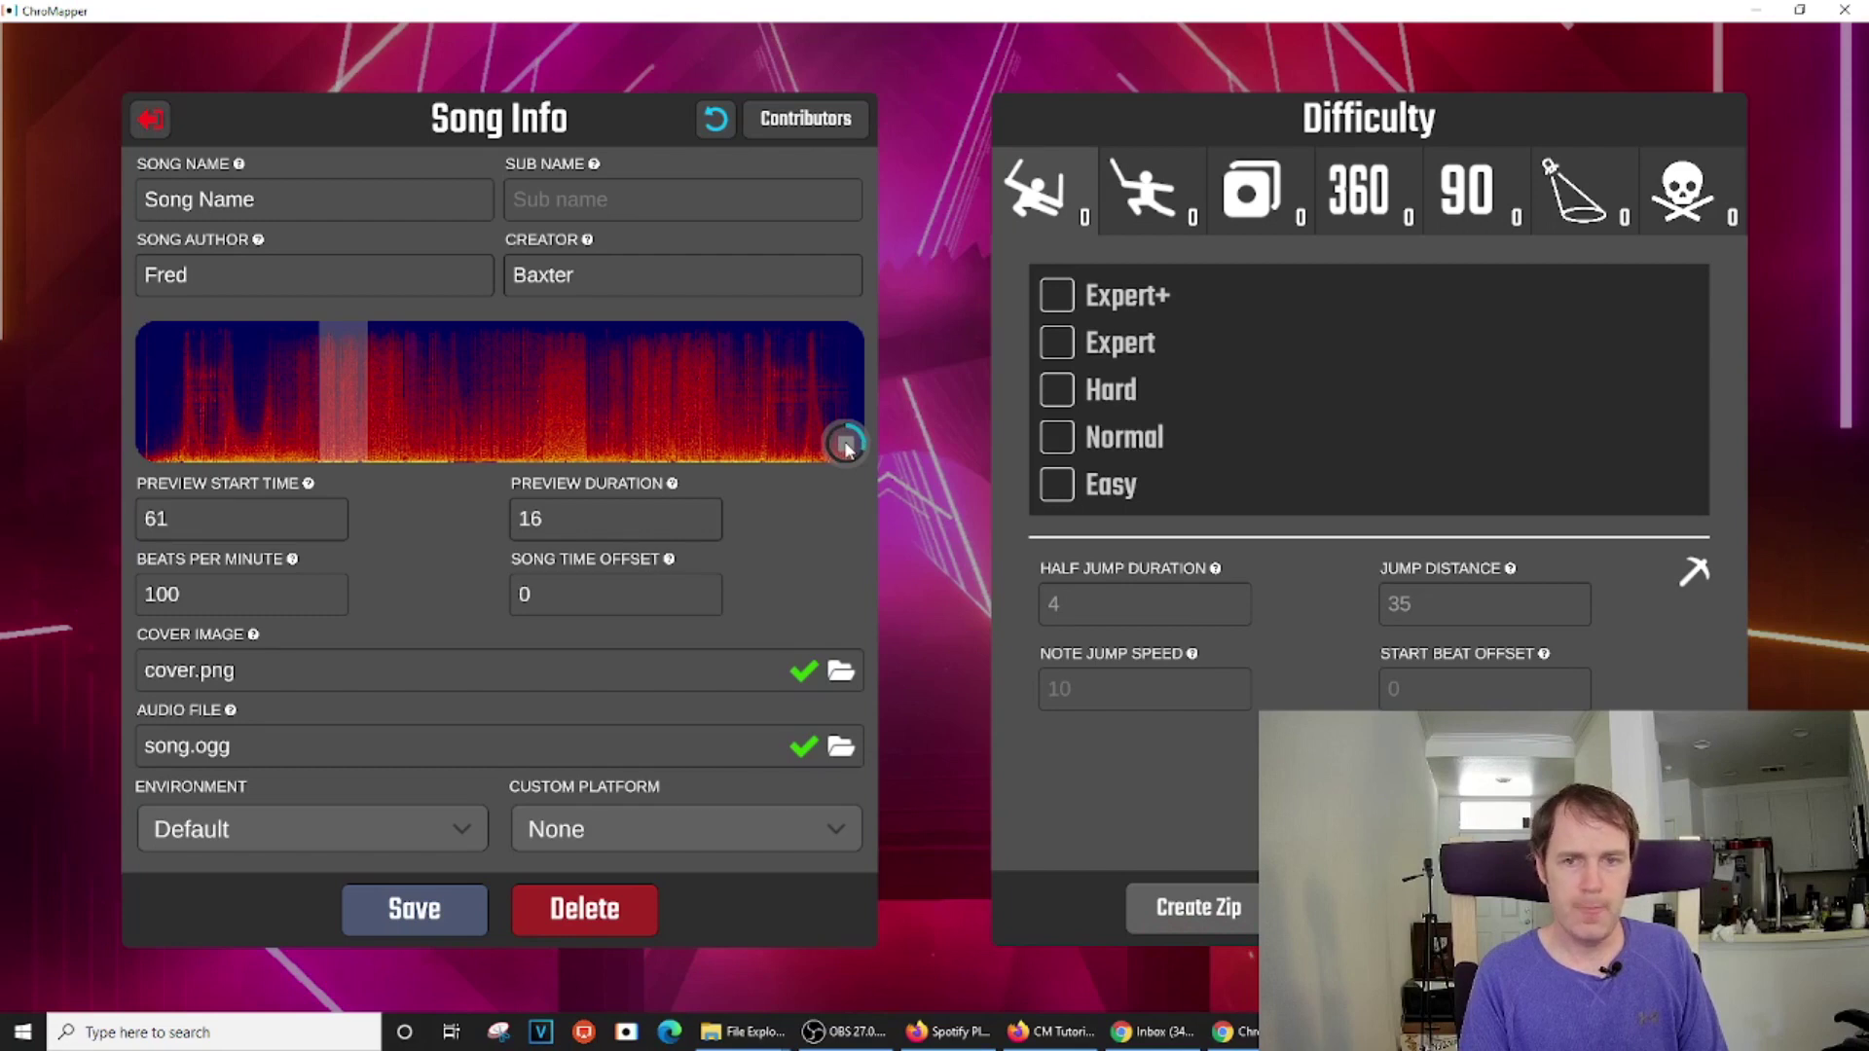
{"action": "left_click", "coordinate": [845, 446]}
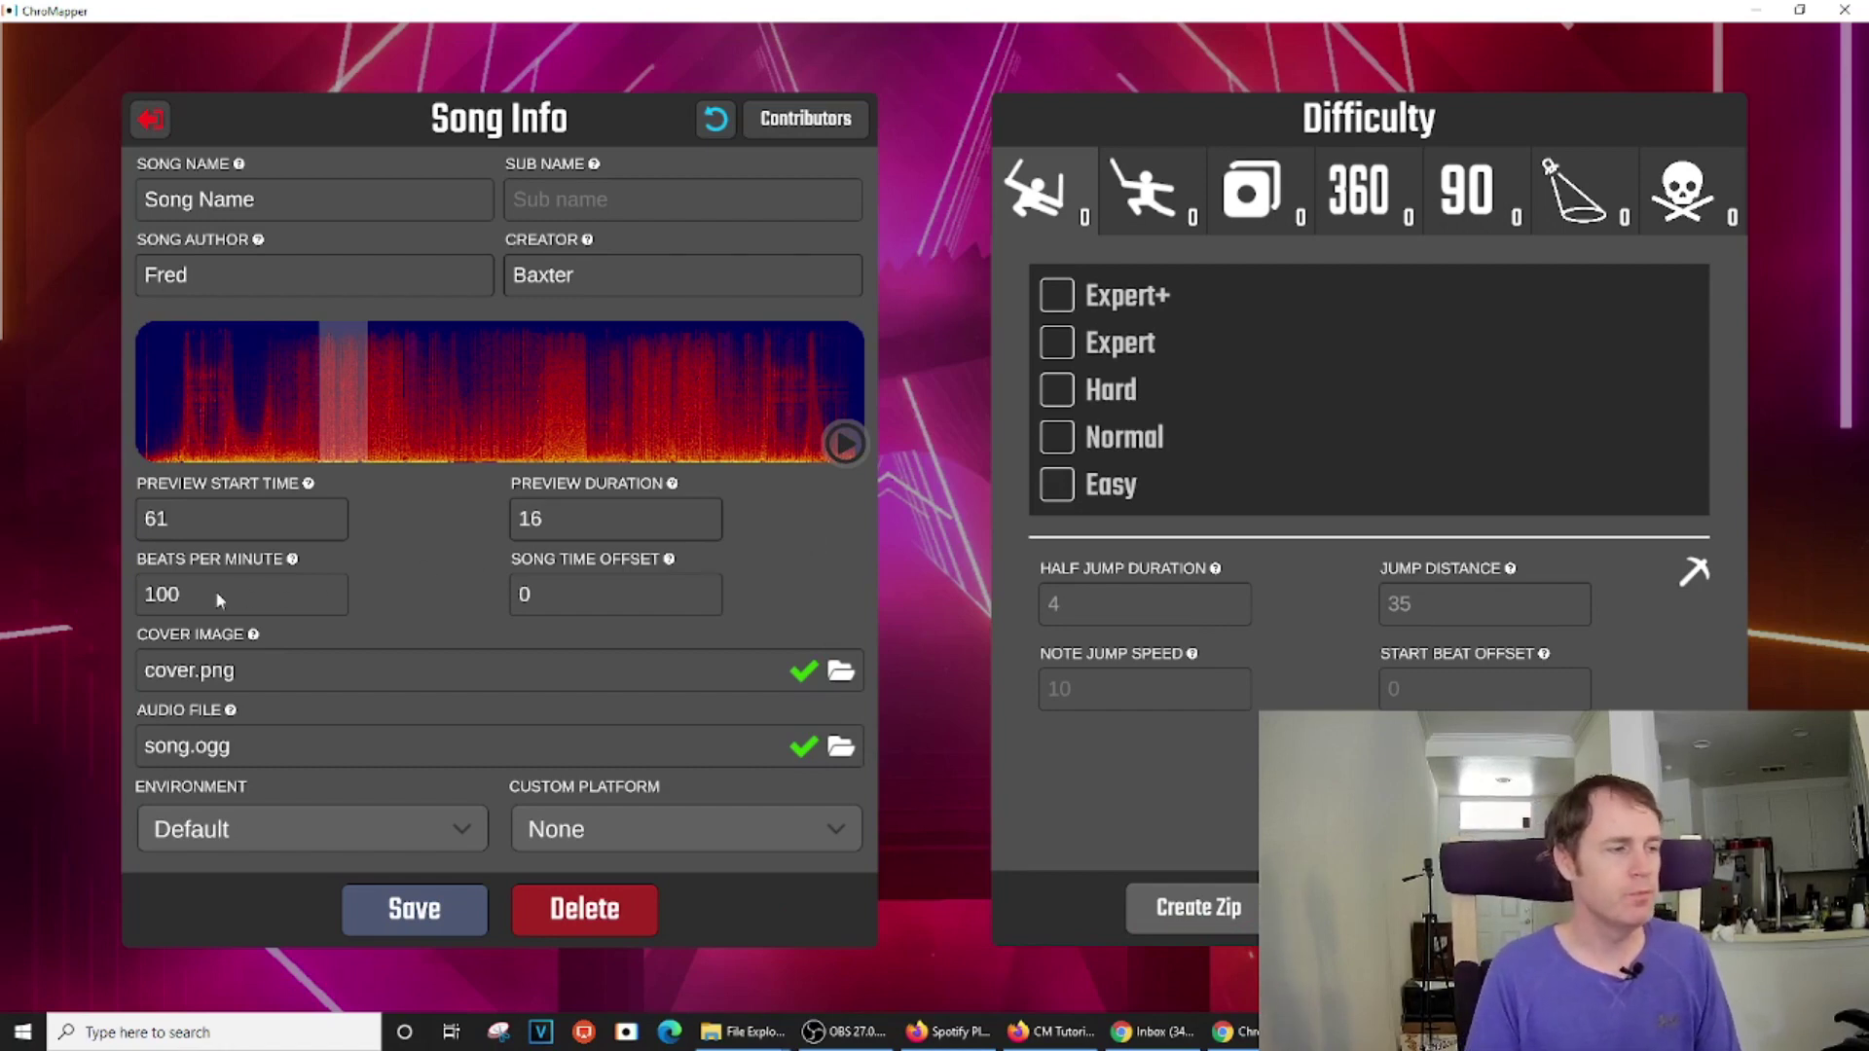
Change the BPM from 100 to 128
{"action": "left_click_drag", "start_coordinate": [187, 595], "coordinate": [130, 611]}
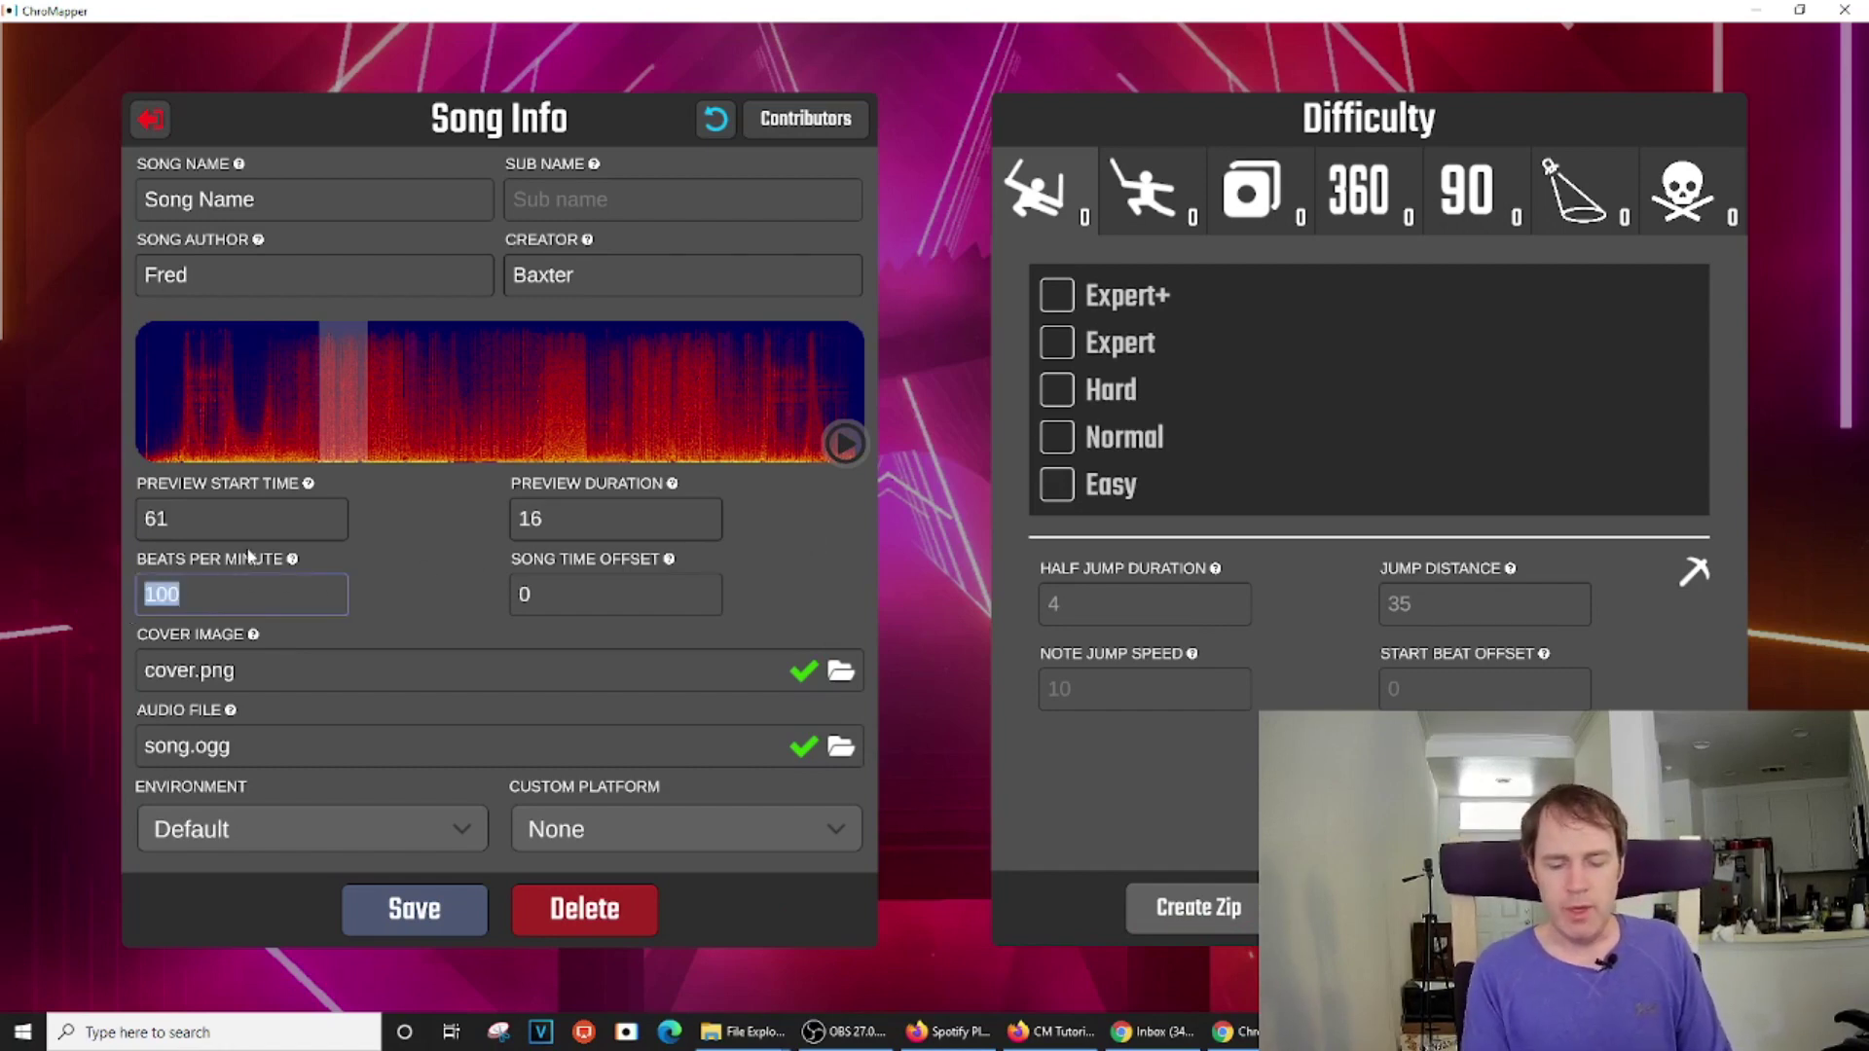
{"action": "type", "text": "128"}
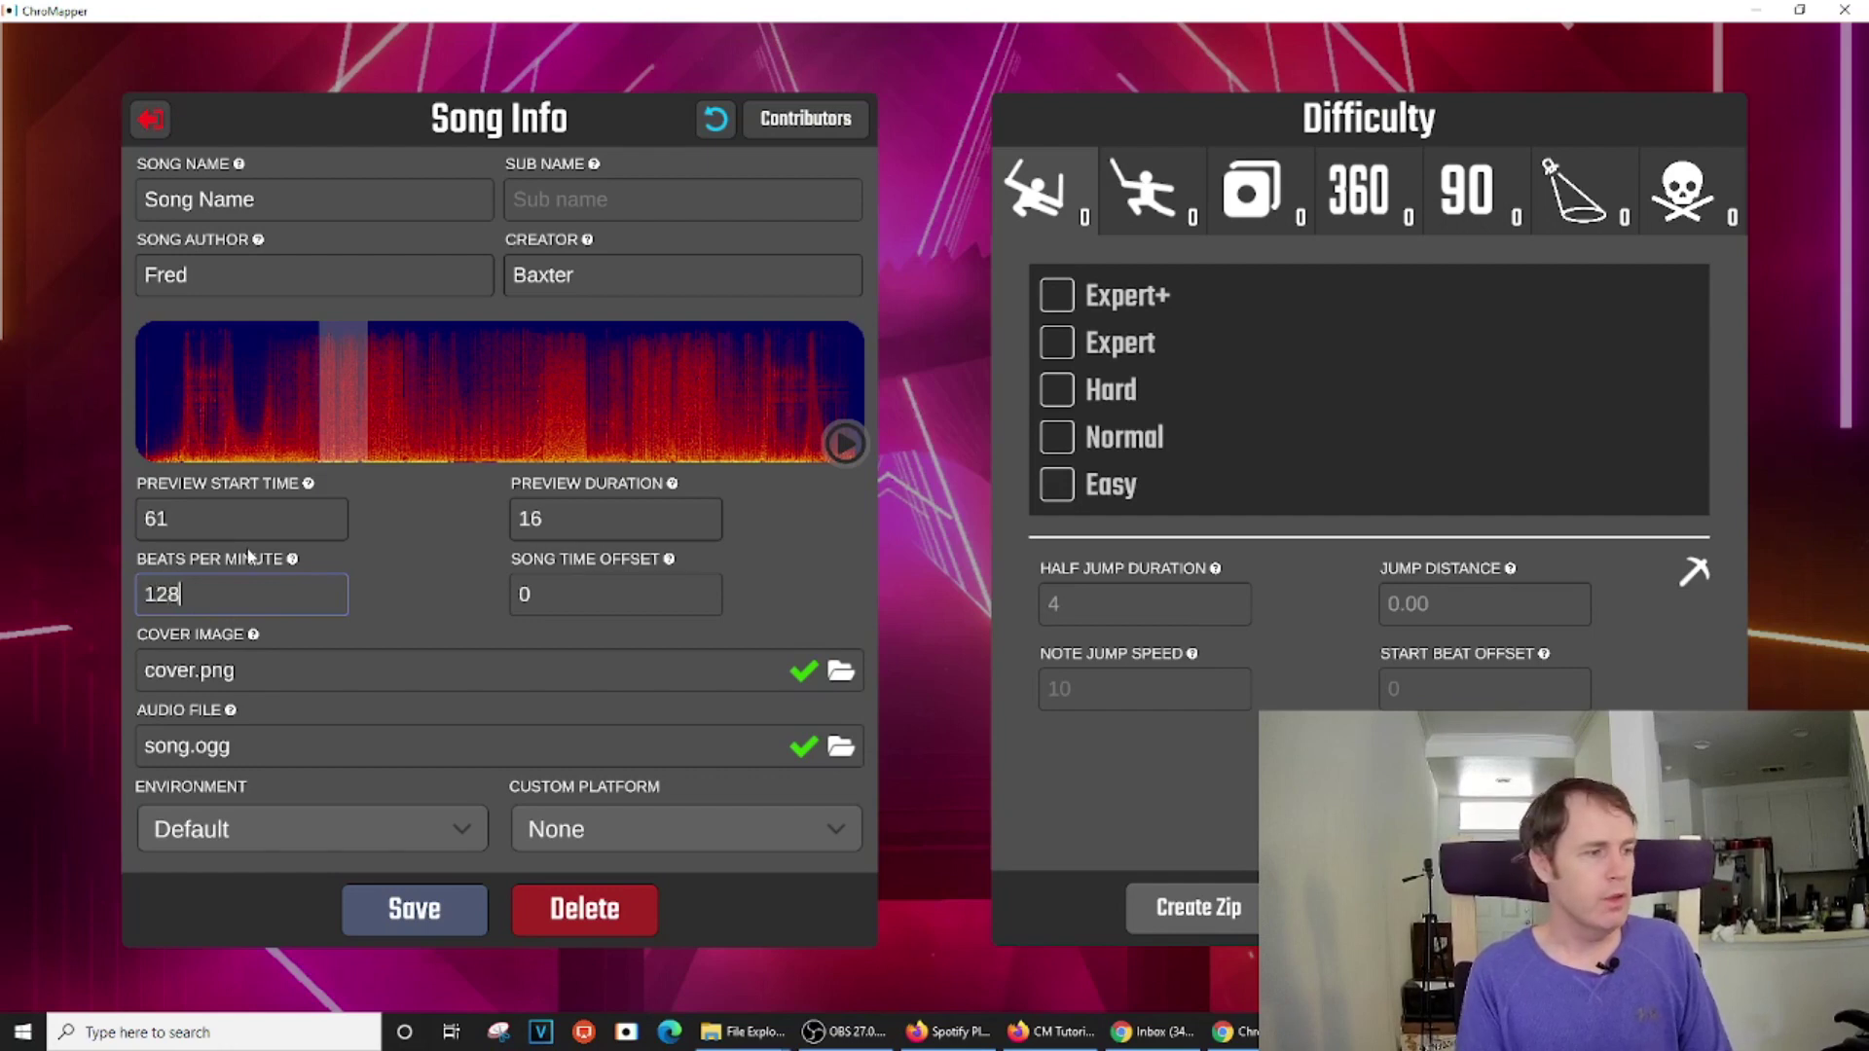
{"action": "left_click", "coordinate": [375, 930]}
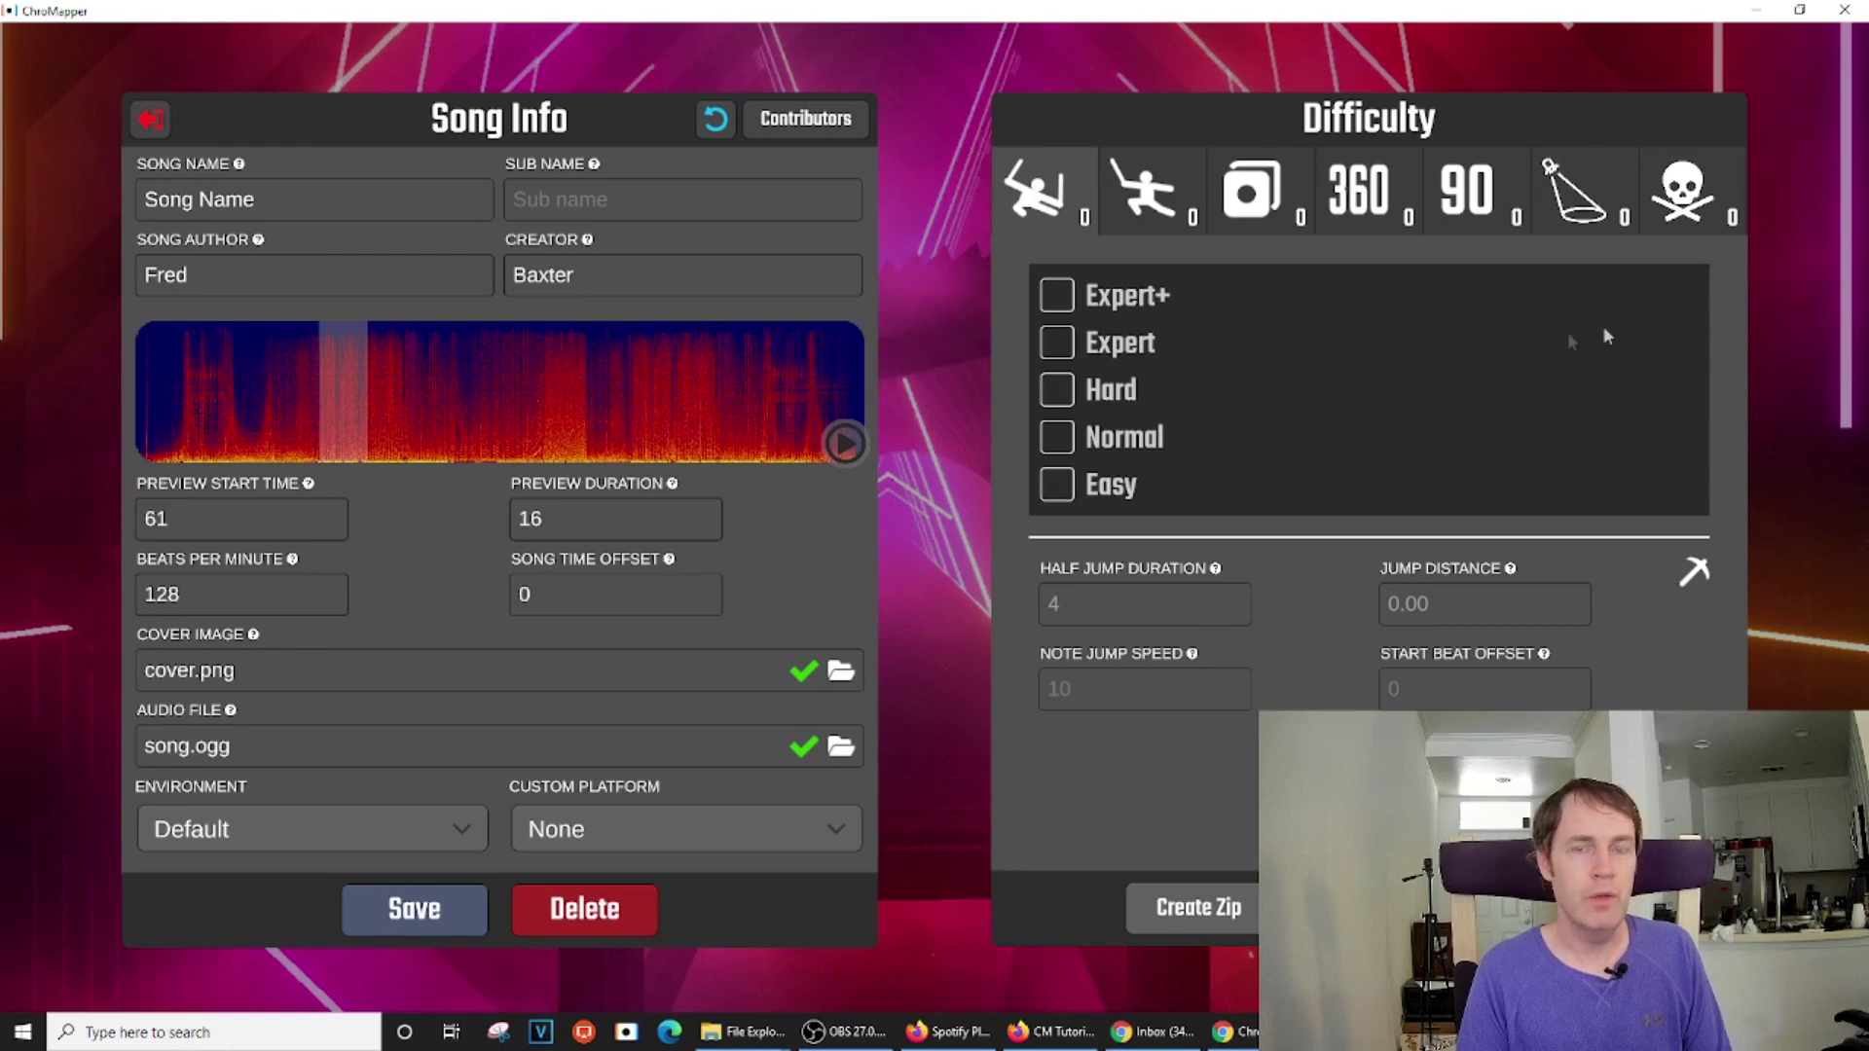
Add an Expert+ difficulty and save it
{"action": "left_click", "coordinate": [1059, 300]}
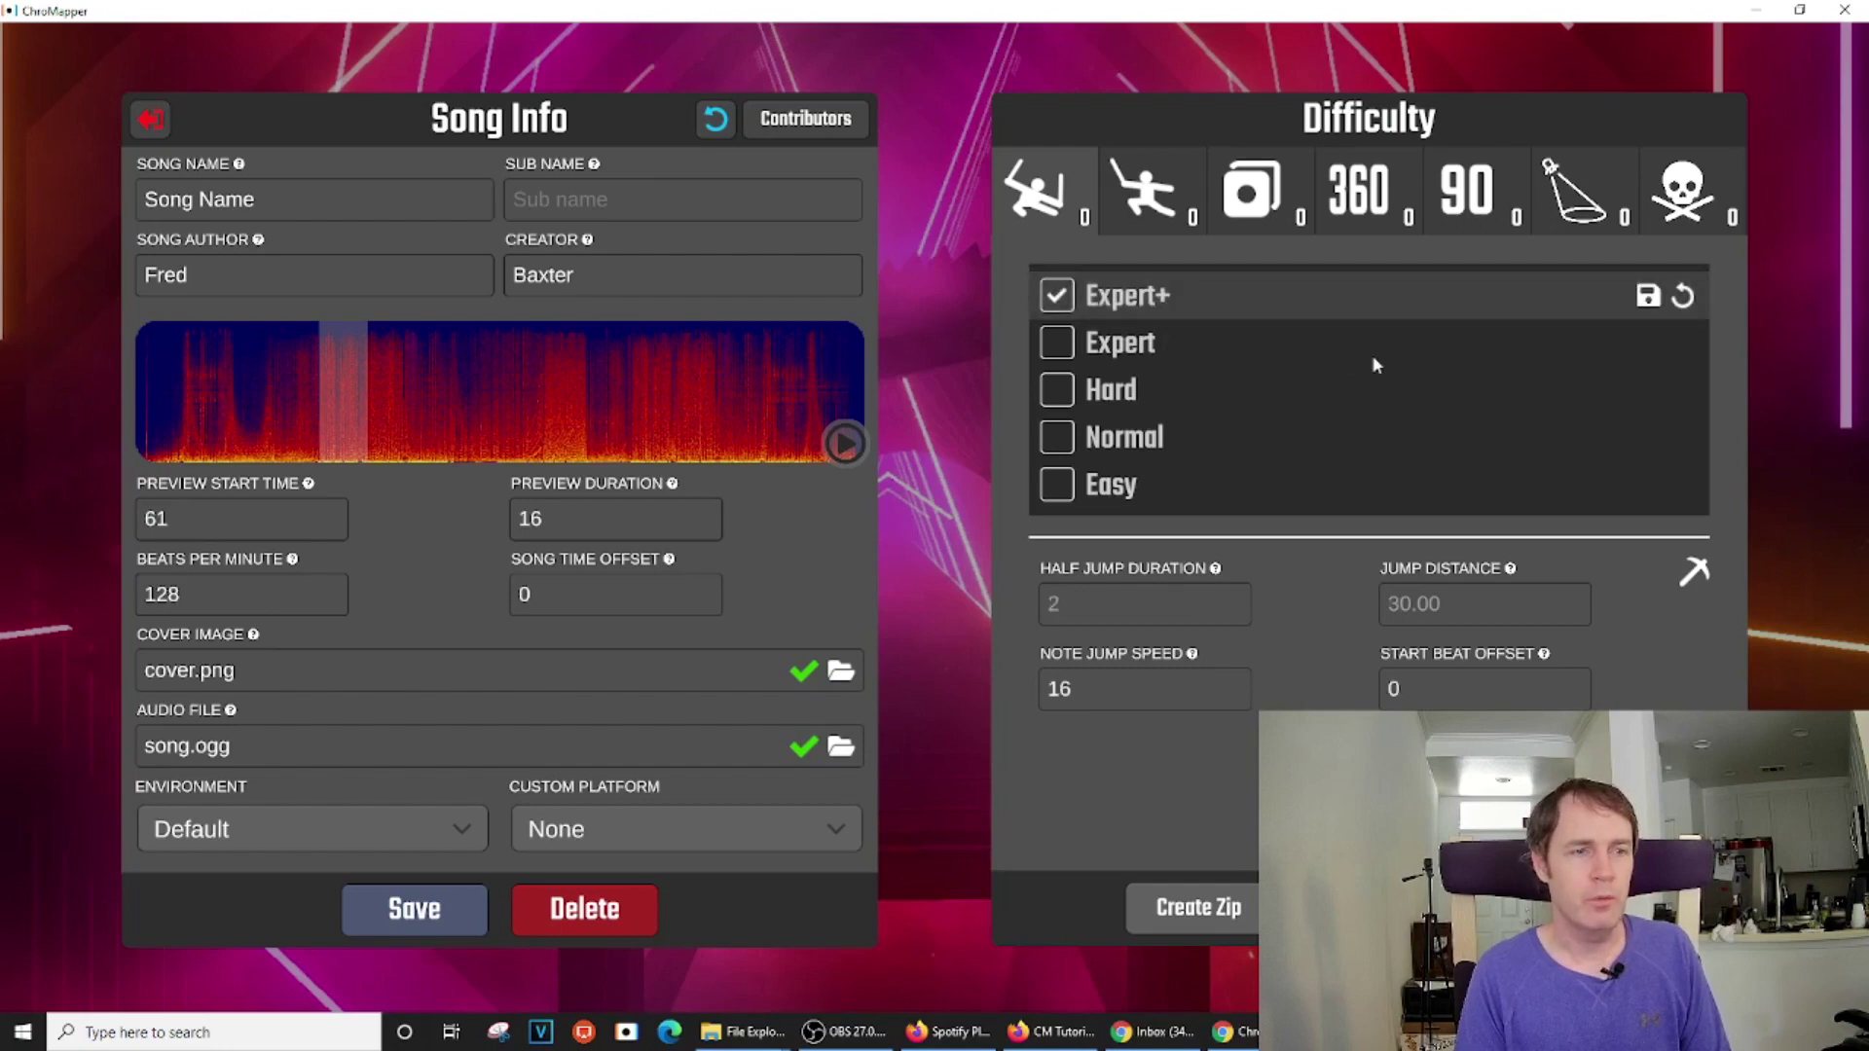
{"action": "left_click", "coordinate": [1646, 303]}
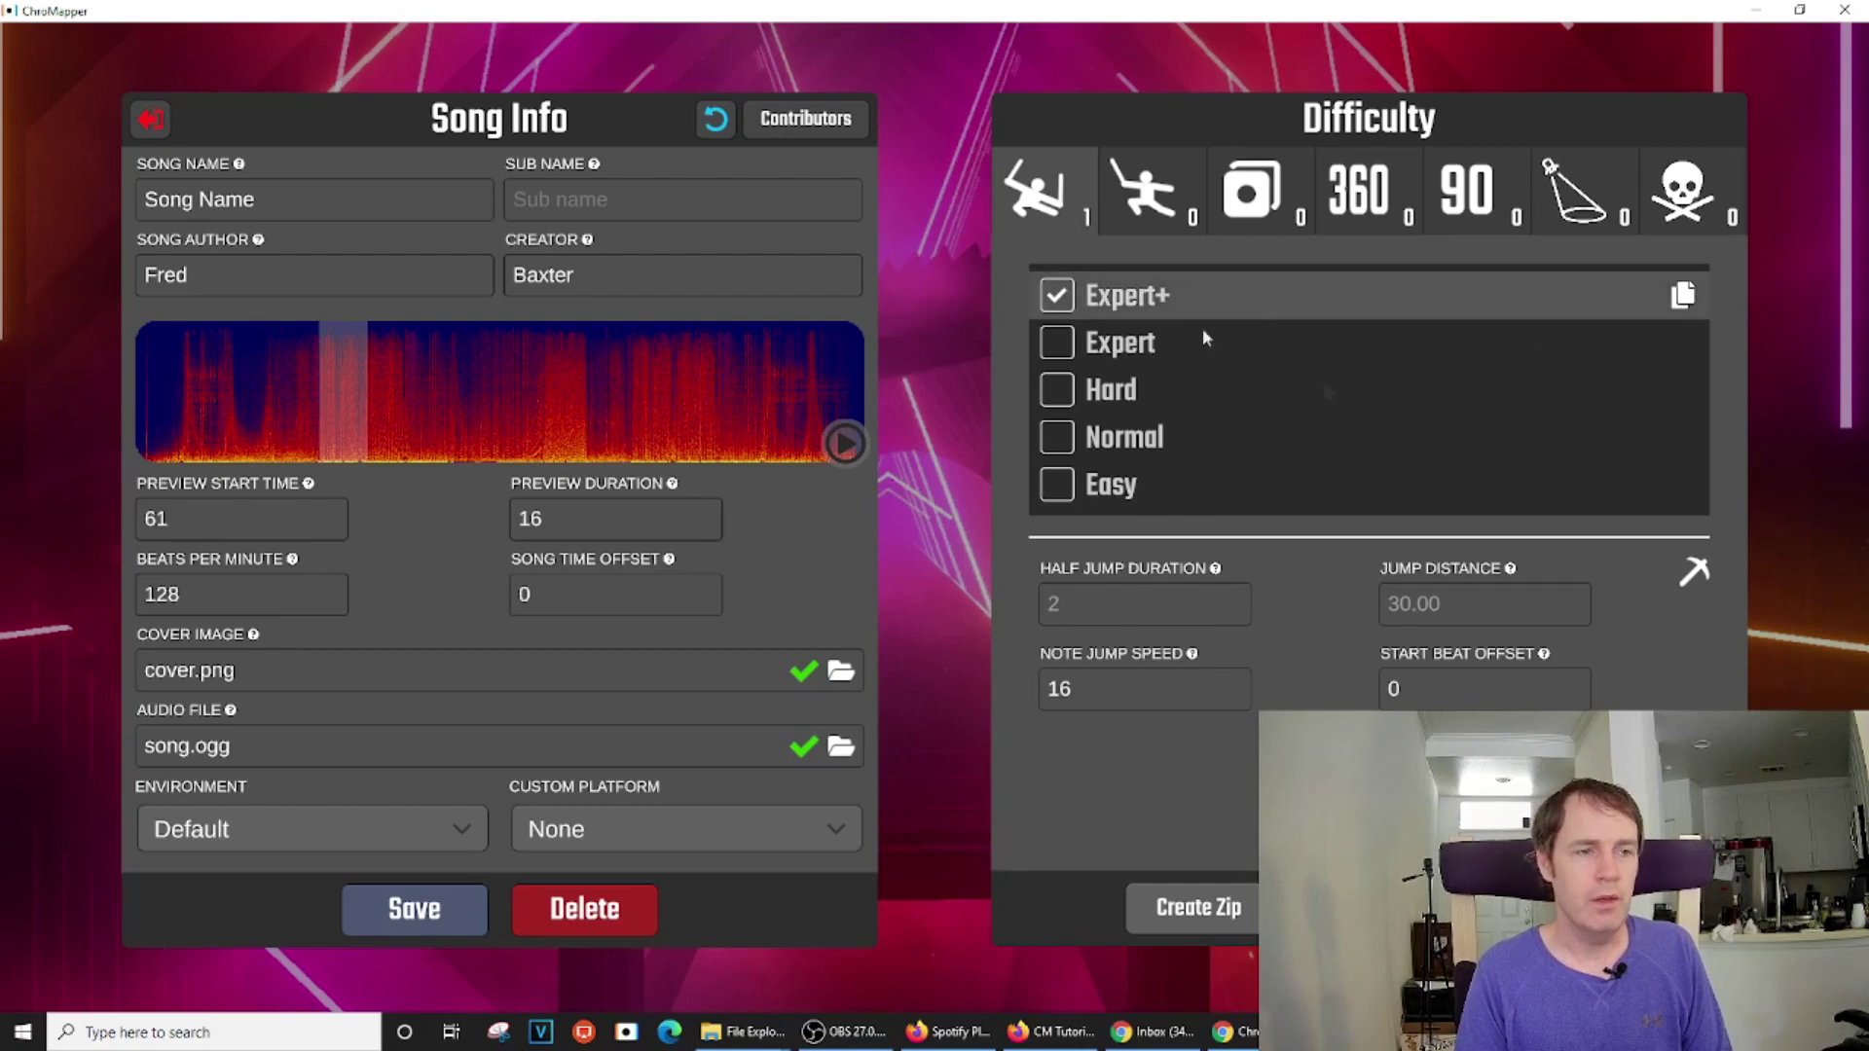
{"action": "mouse_move", "coordinate": [766, 1046]}
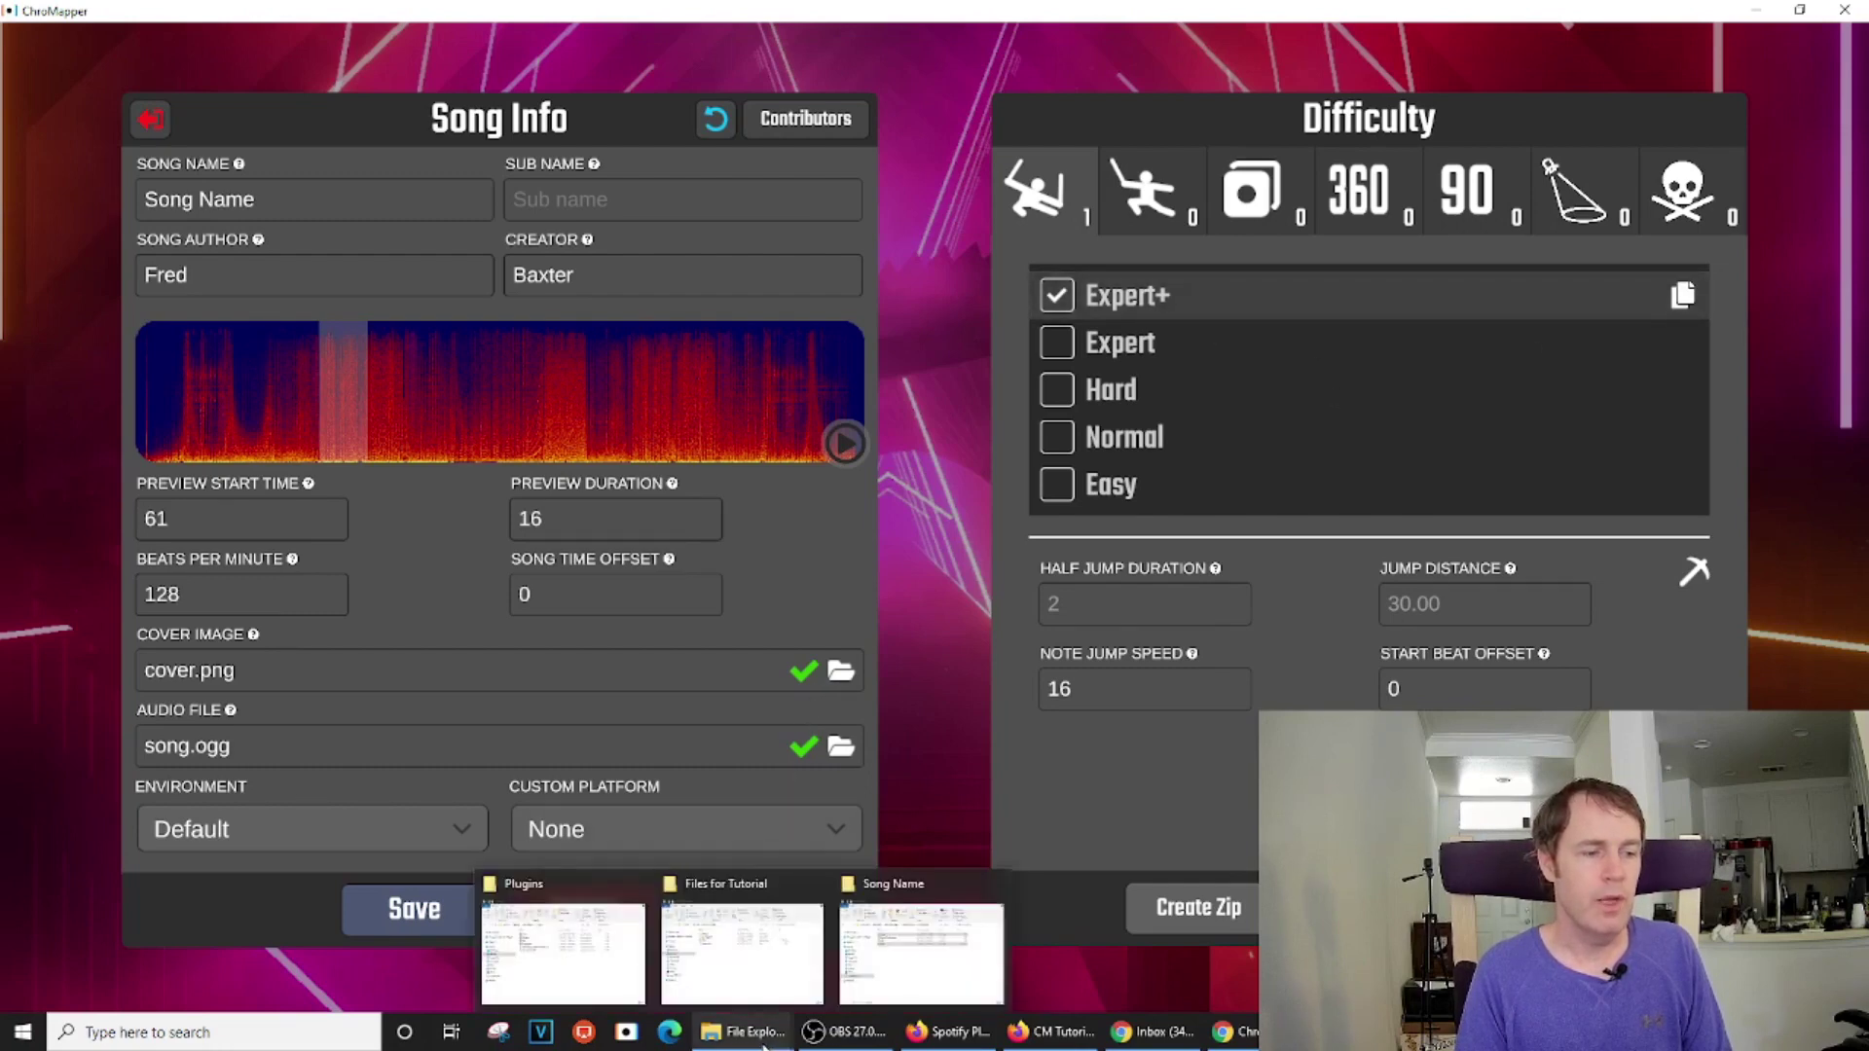
{"action": "left_click", "coordinate": [922, 949]}
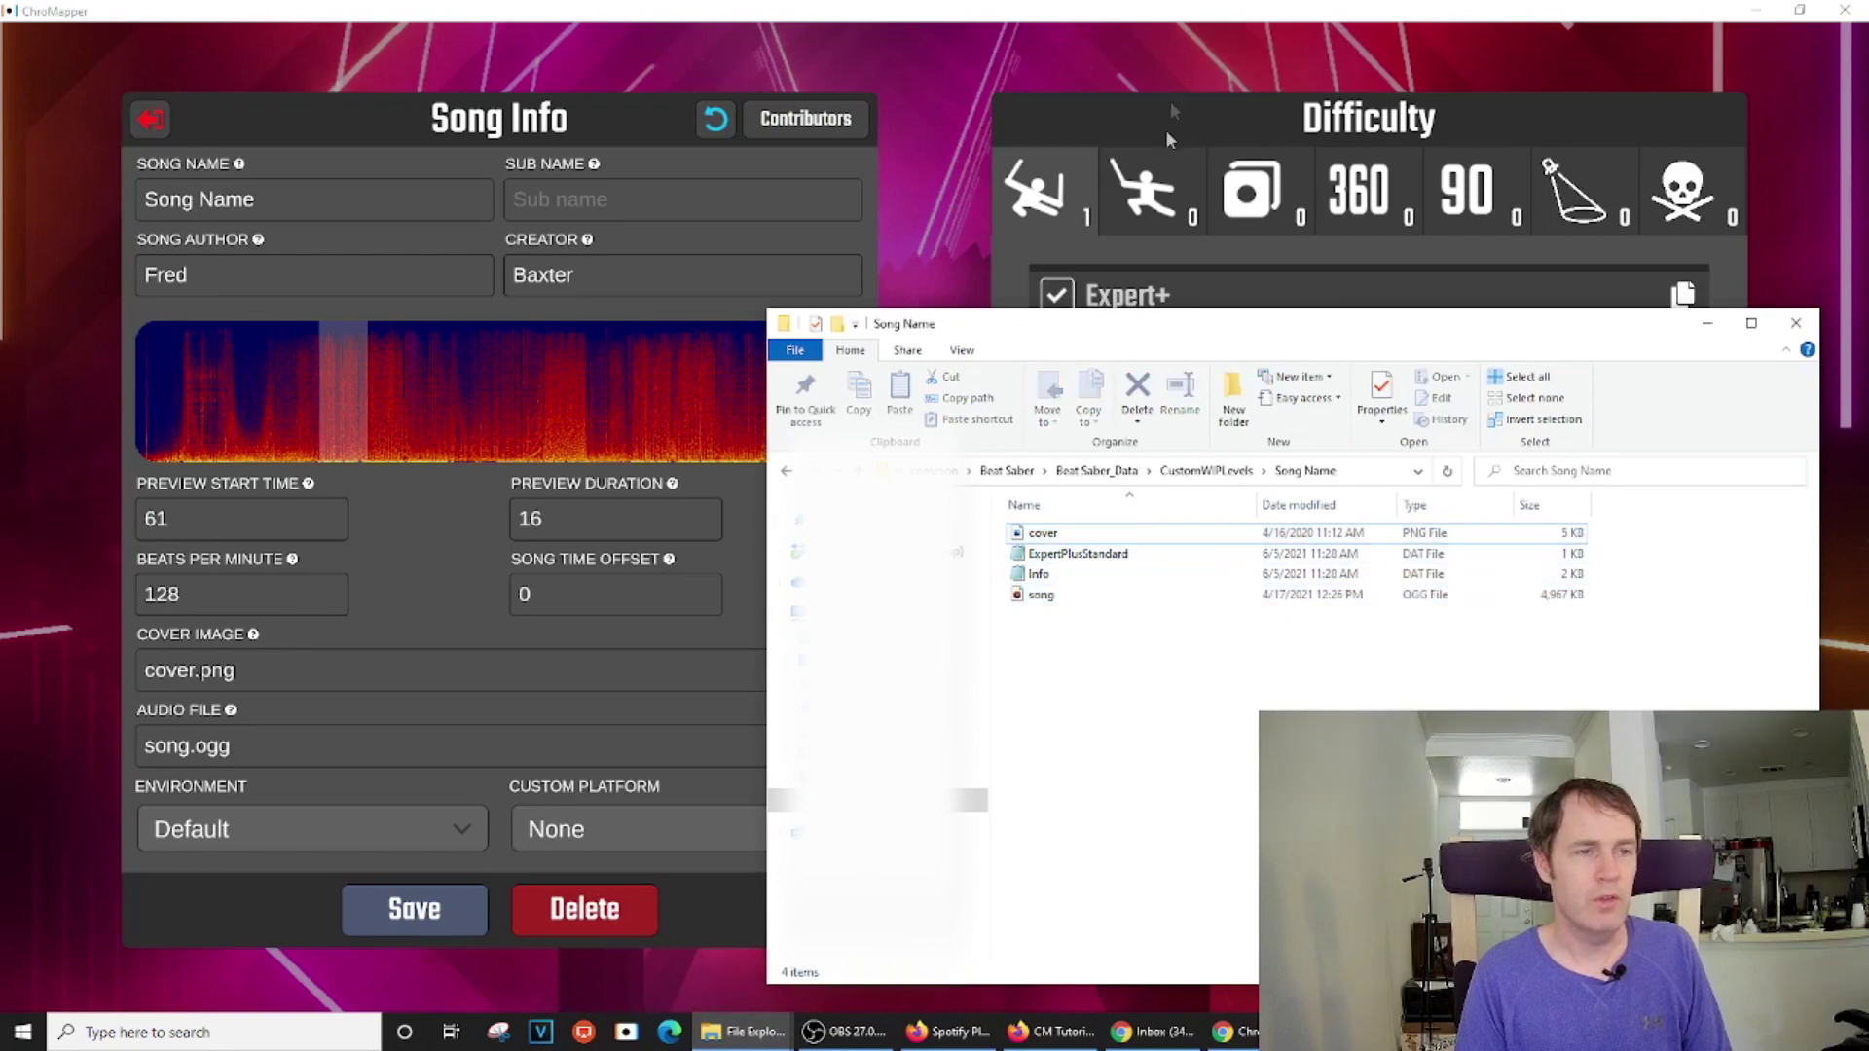
{"action": "left_click", "coordinate": [1370, 286]}
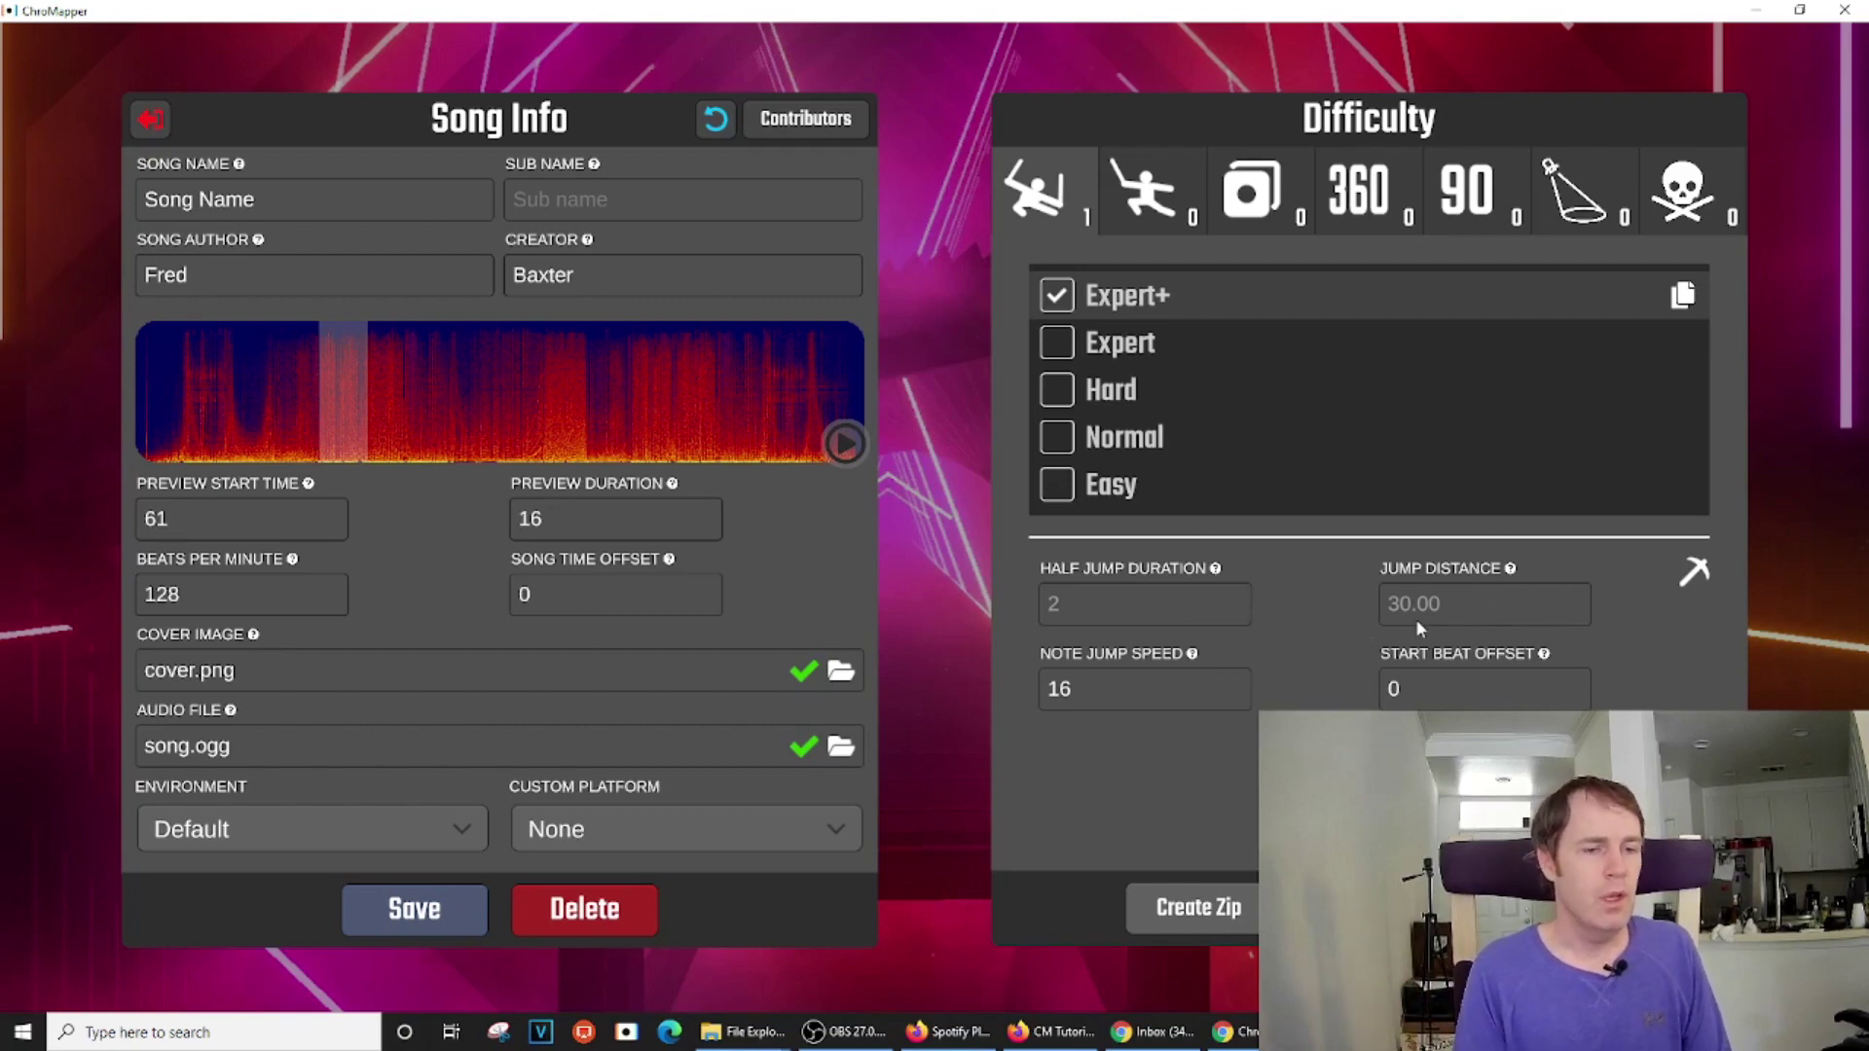
Re-enter the BPM as 128 and save the song info
{"action": "left_click", "coordinate": [206, 596]}
{"action": "type", "text": "100"}
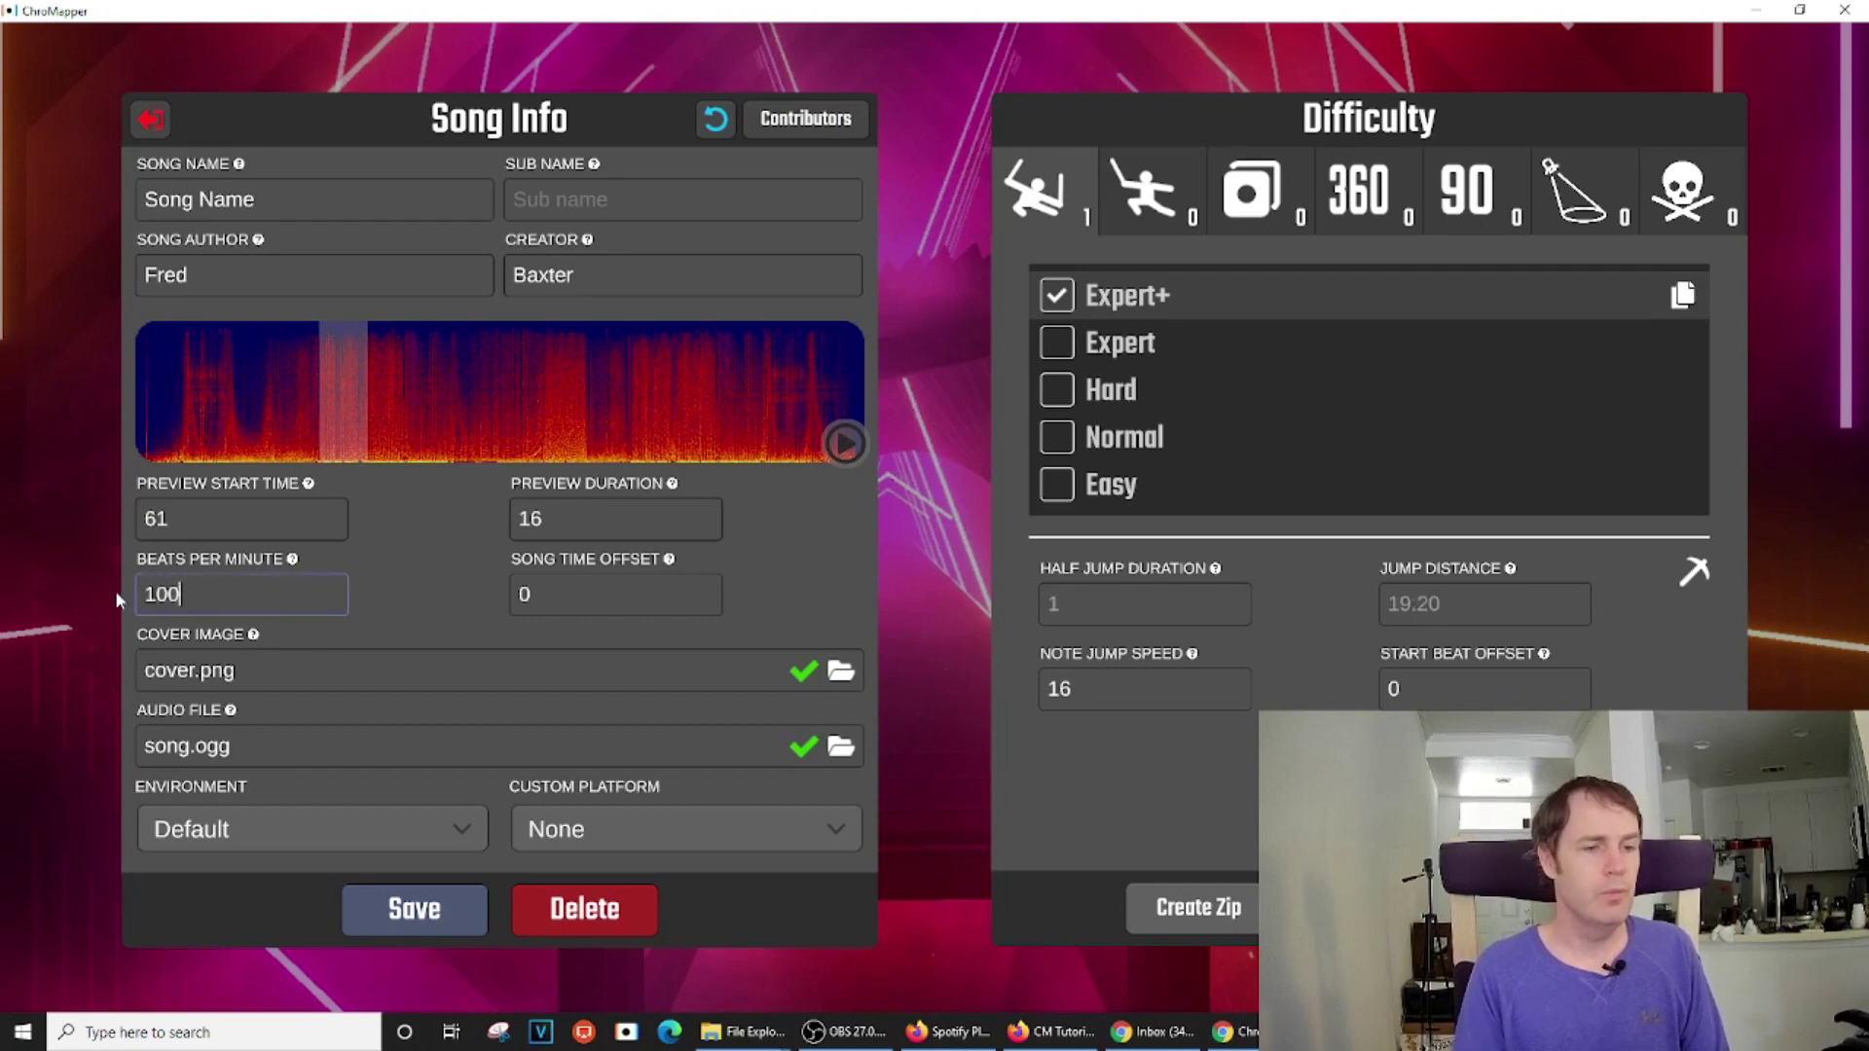
{"action": "key", "text": "Return"}
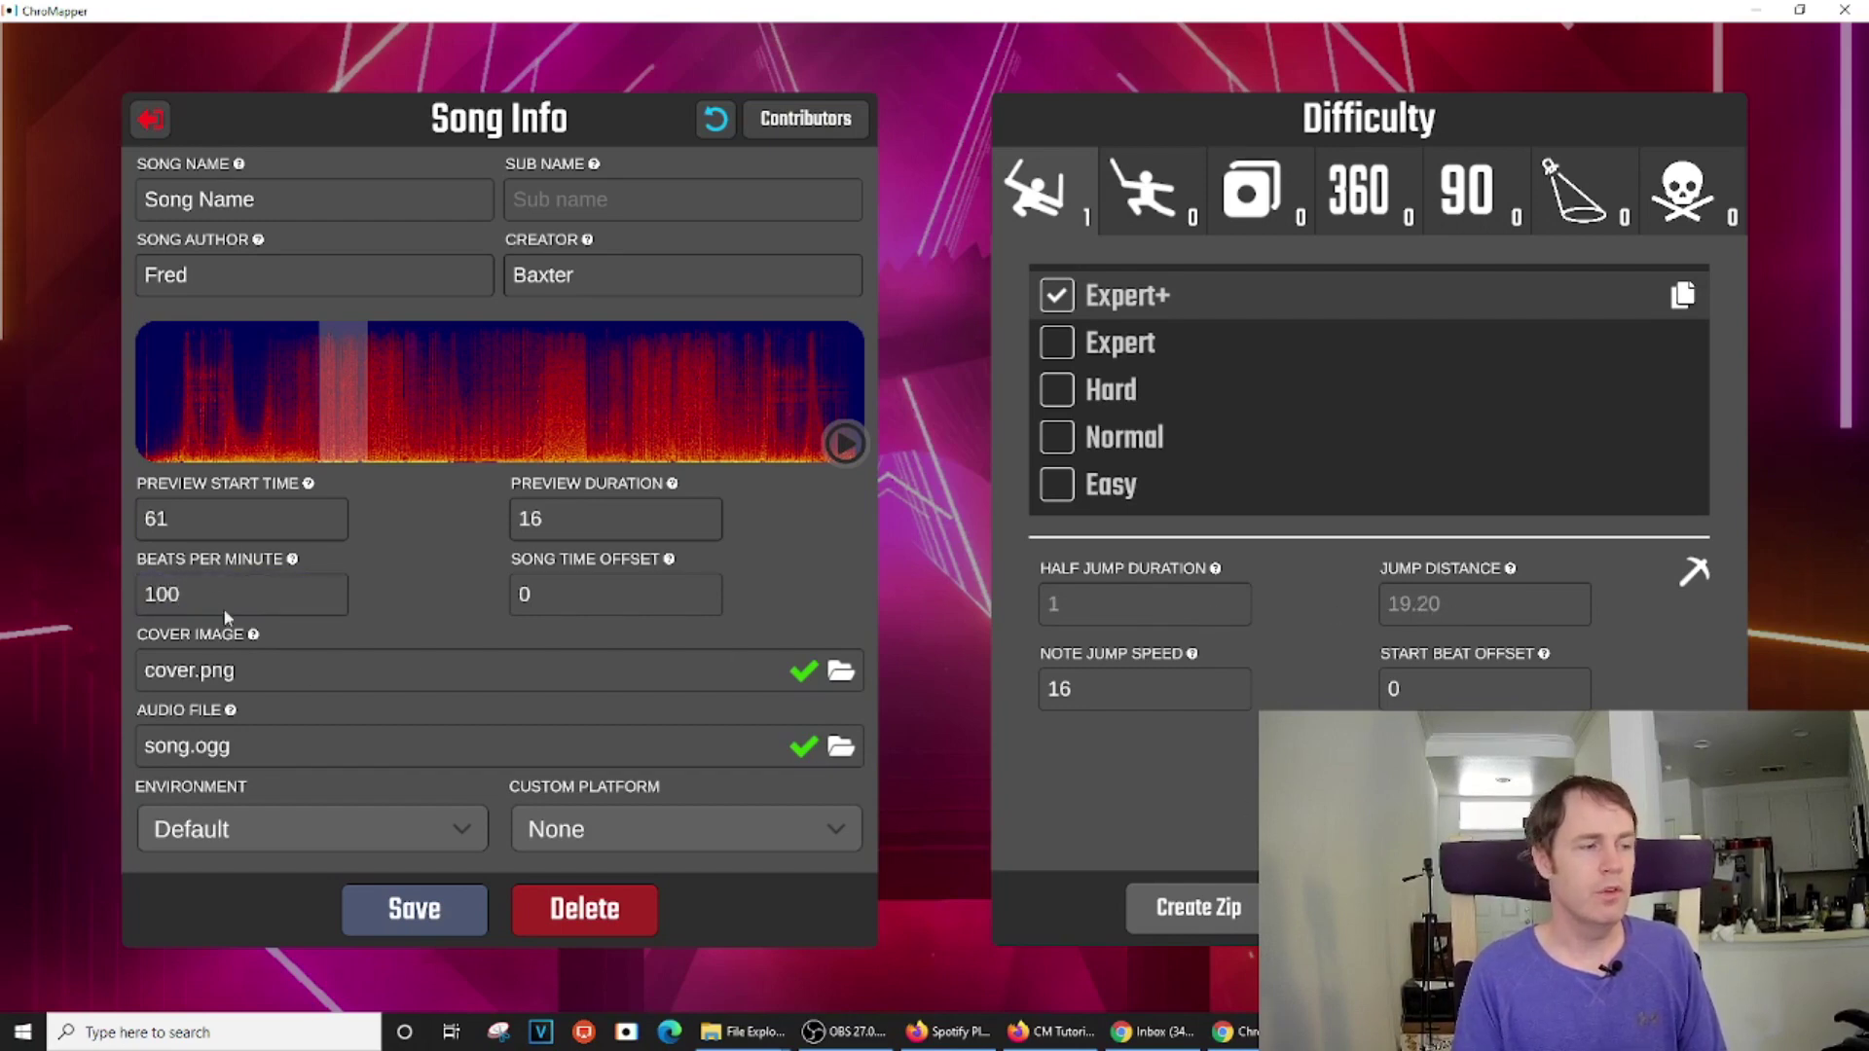
{"action": "left_click", "coordinate": [142, 593]}
{"action": "type", "text": "128"}
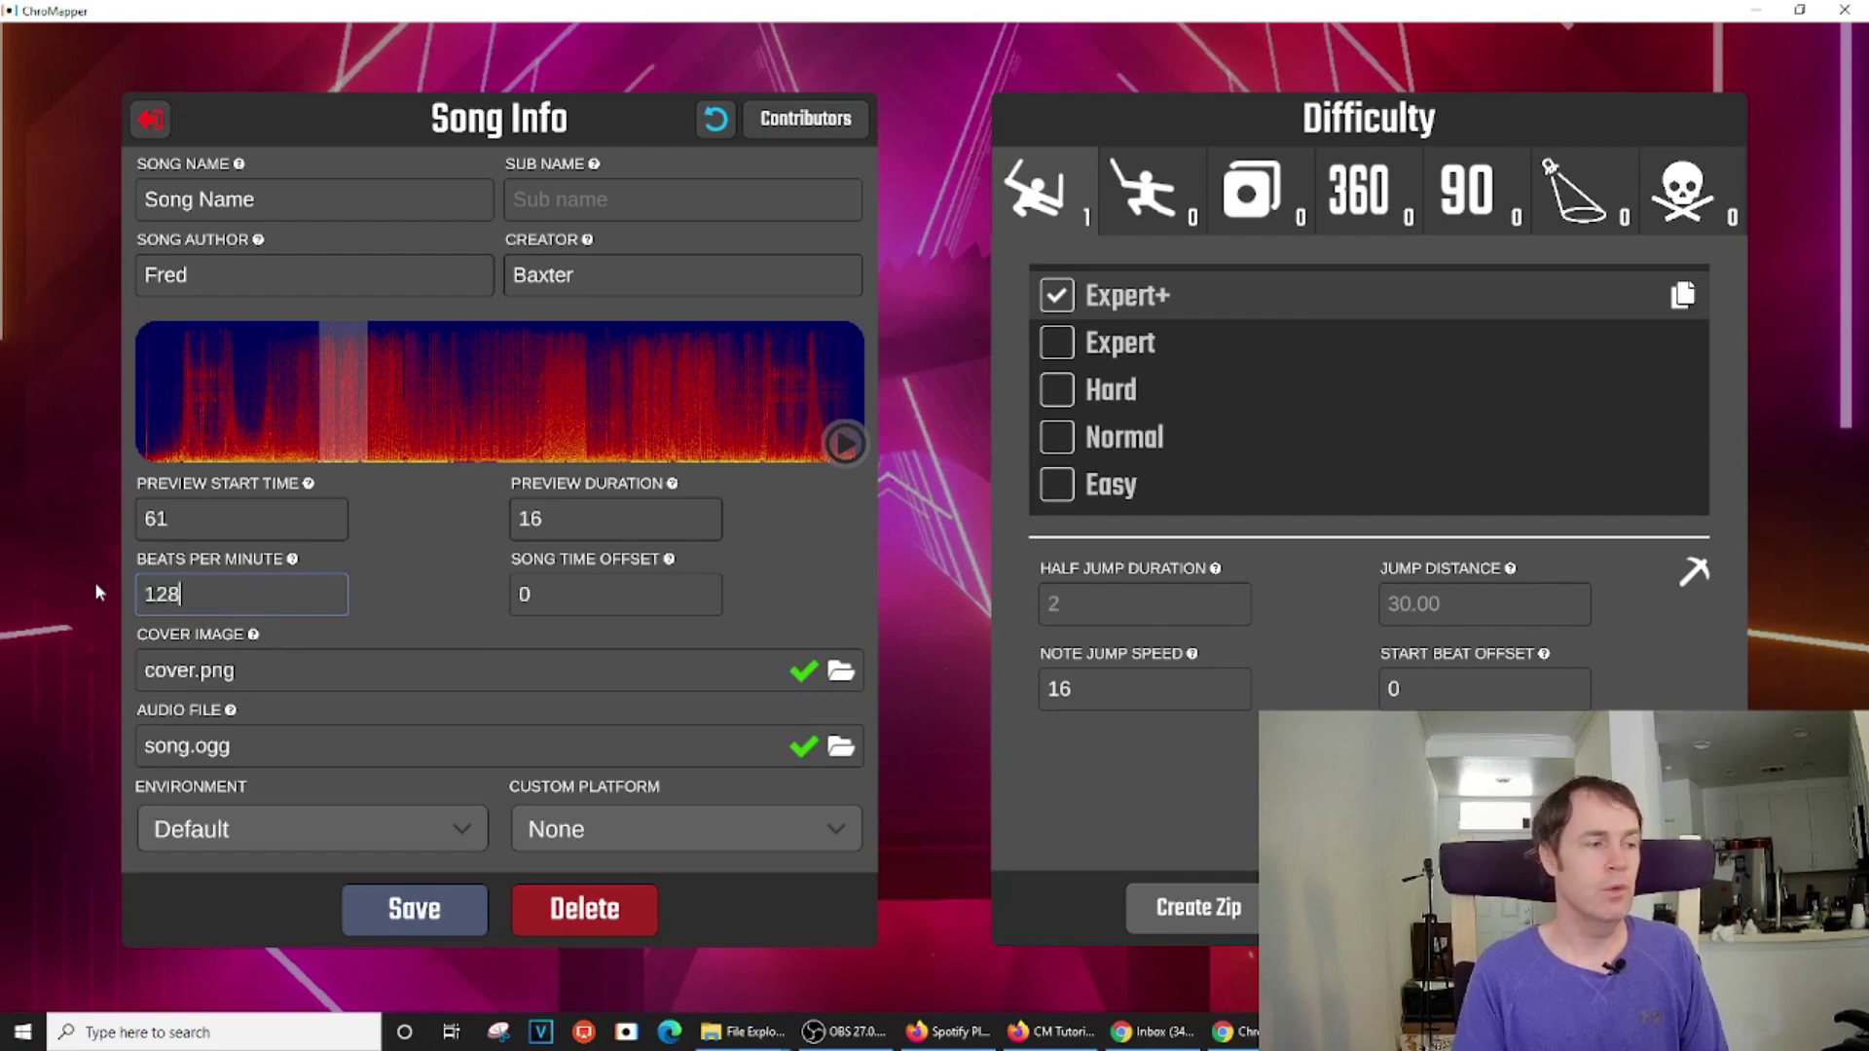
{"action": "left_click", "coordinate": [365, 909]}
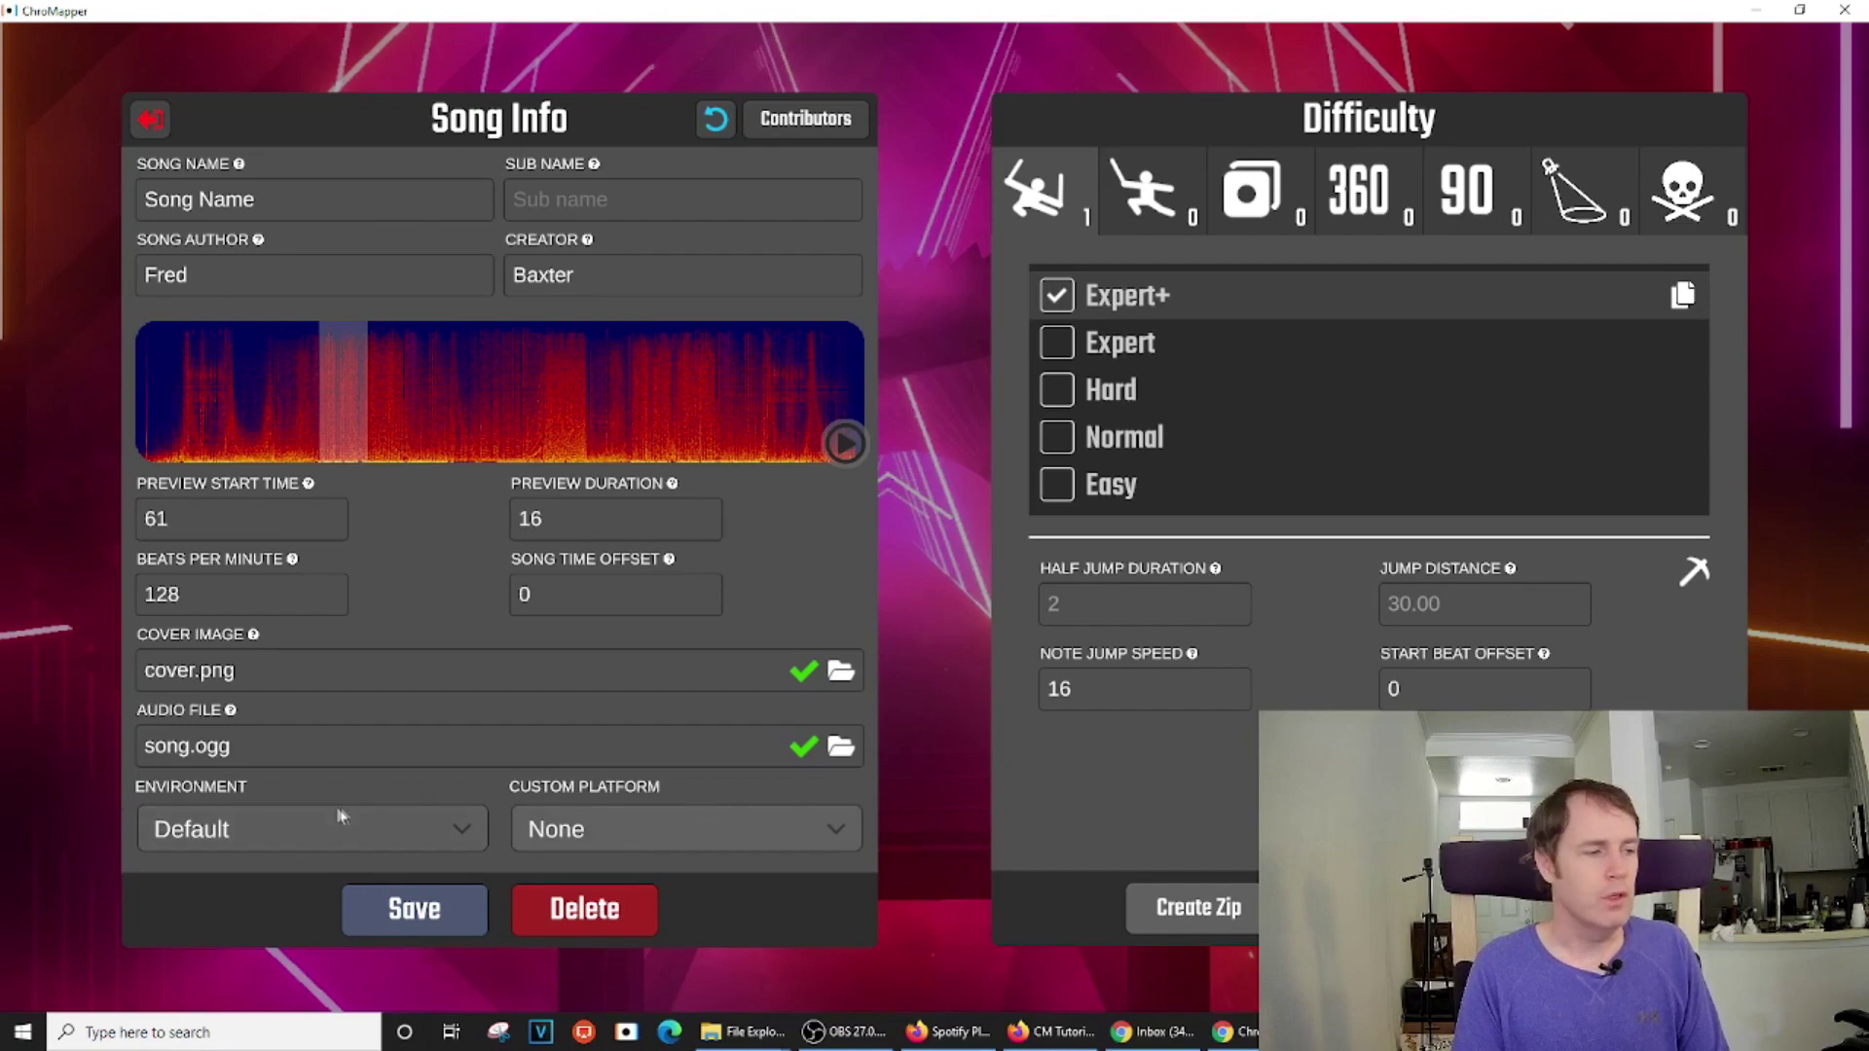
Switch the environment from Default to Big Mirror
{"action": "left_click", "coordinate": [463, 834]}
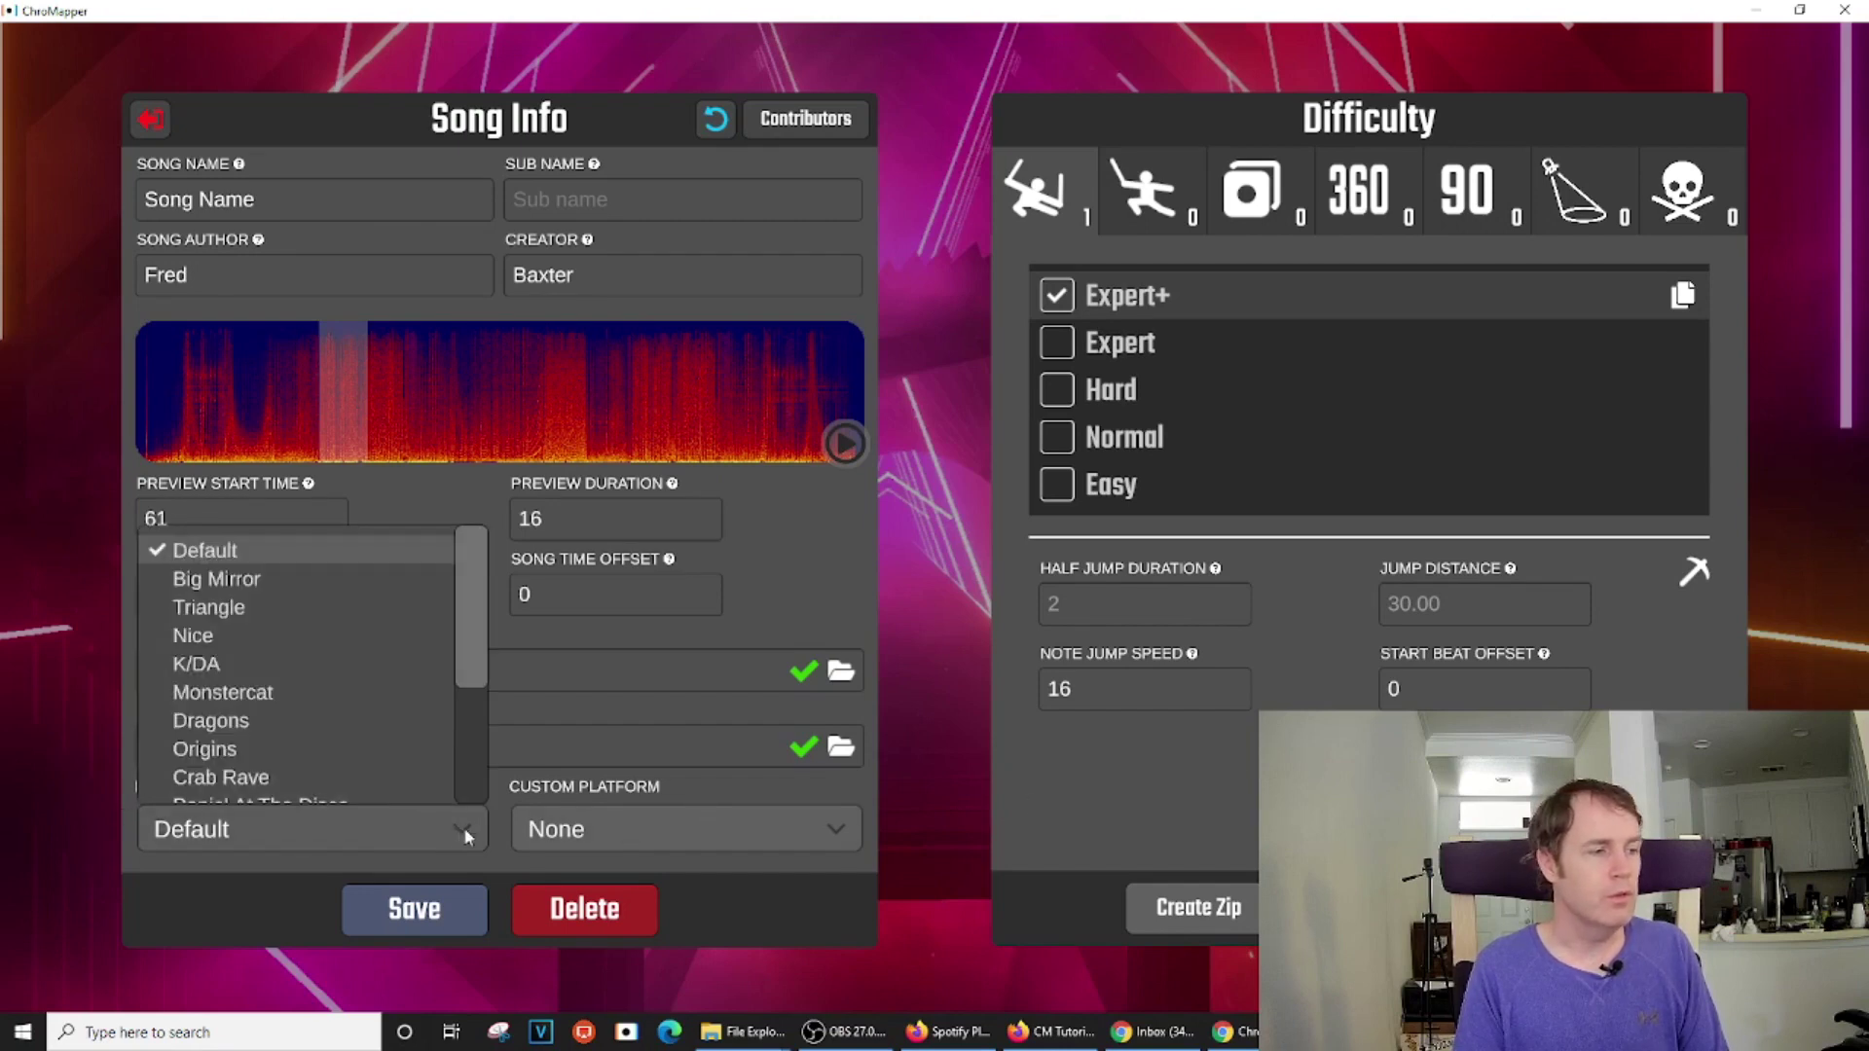
{"action": "scroll", "coordinate": [281, 701], "scroll_direction": "down", "scroll_amount": 1}
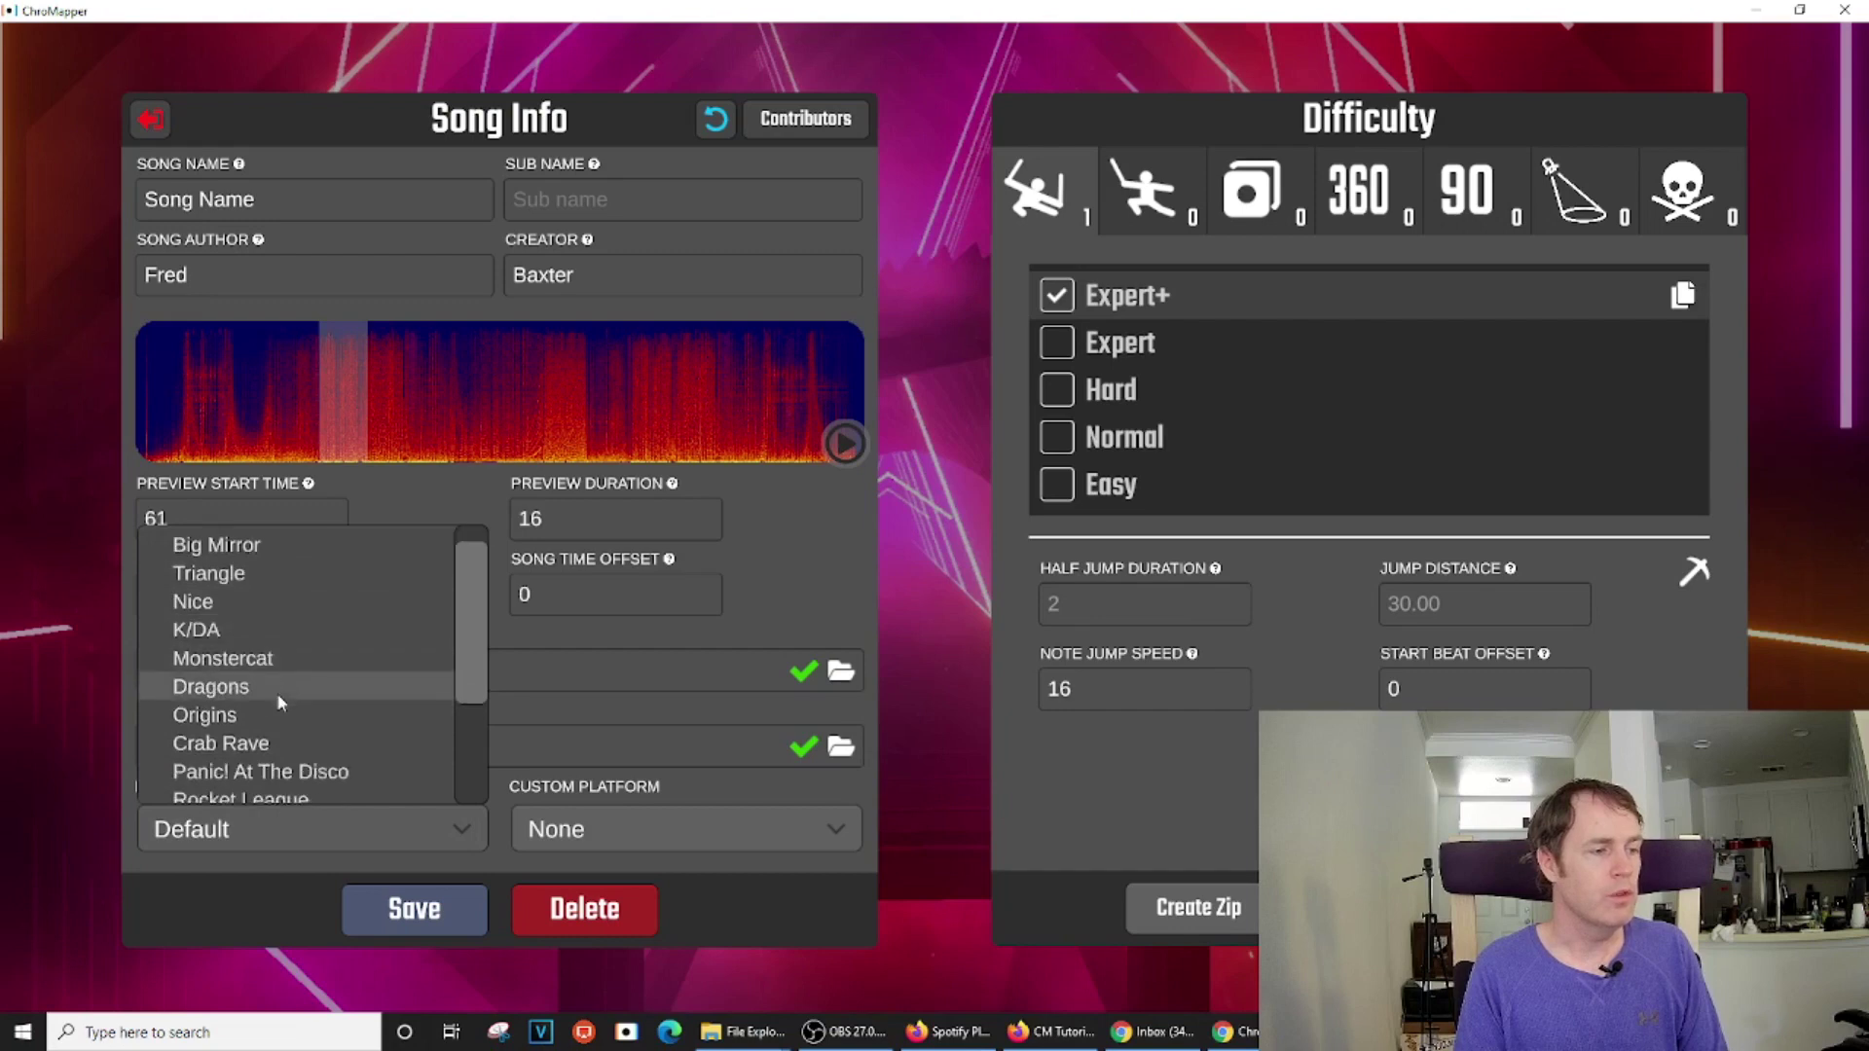
{"action": "scroll", "coordinate": [280, 703], "scroll_direction": "down", "scroll_amount": 5}
{"action": "scroll", "coordinate": [283, 706], "scroll_direction": "up", "scroll_amount": 6}
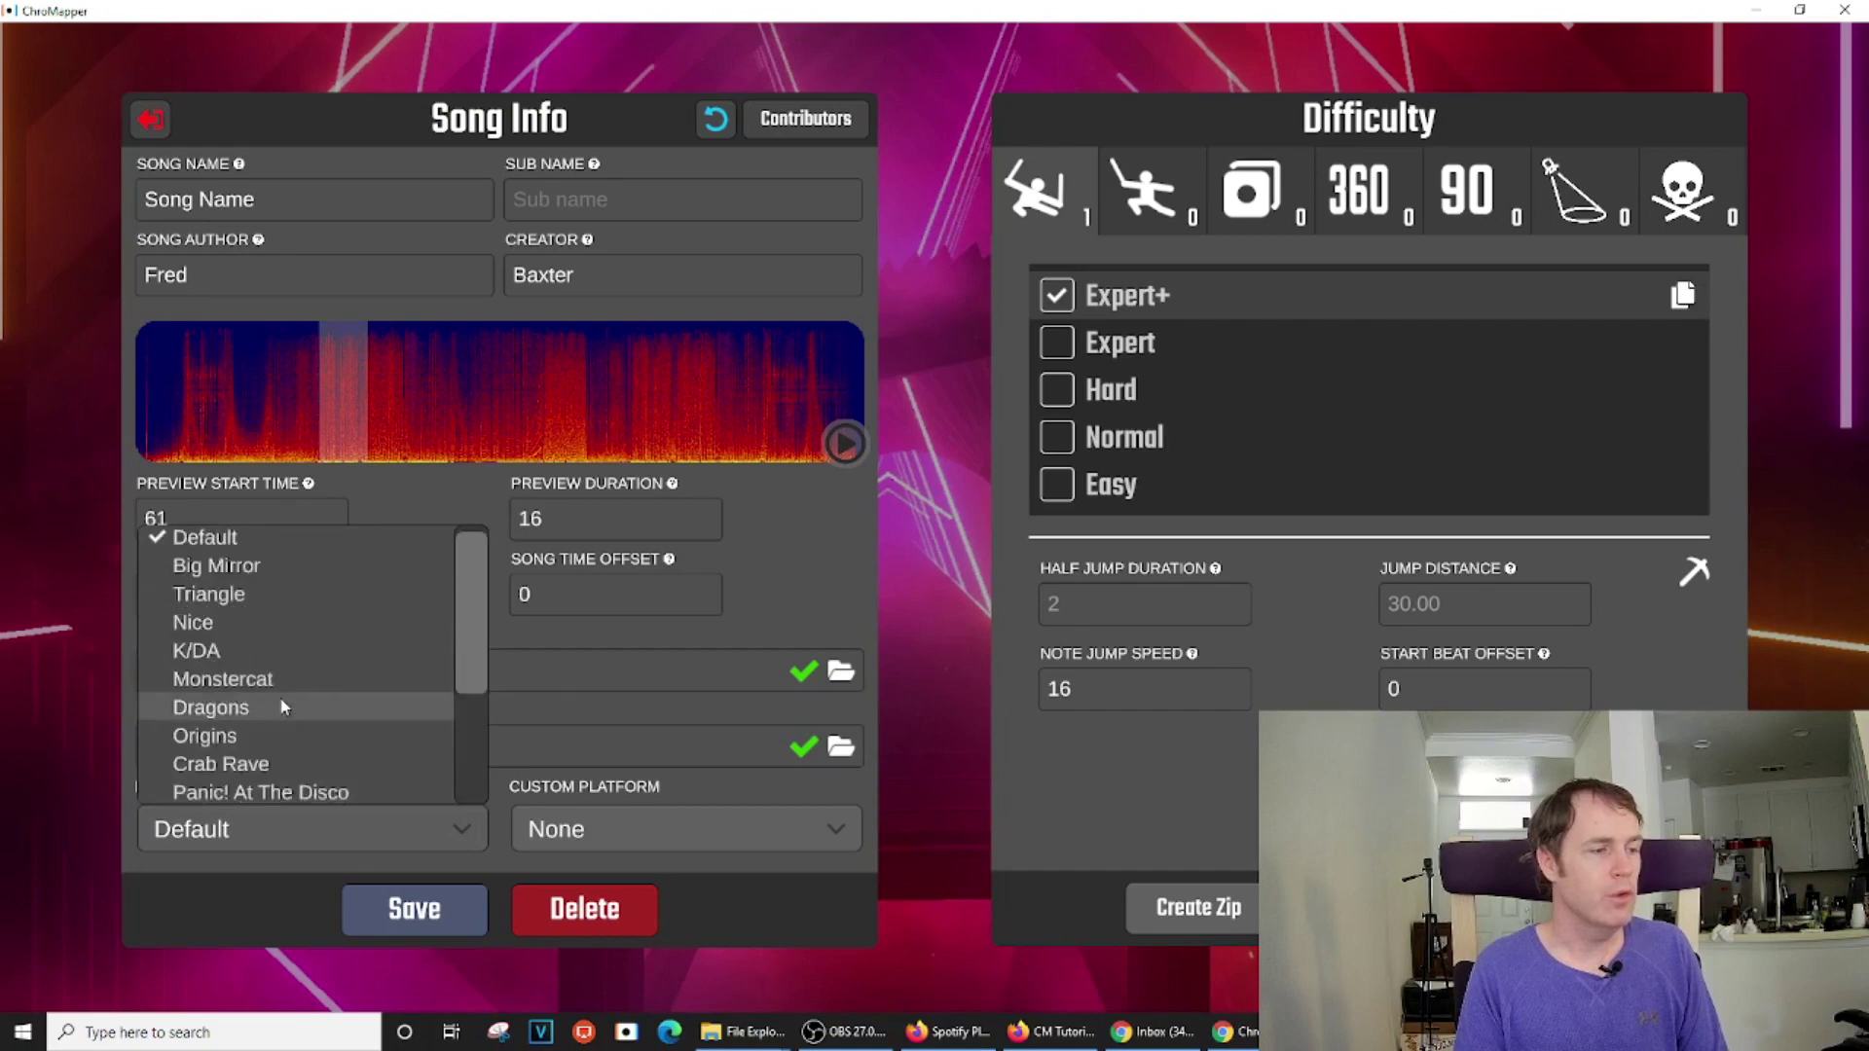
{"action": "left_click", "coordinate": [216, 565]}
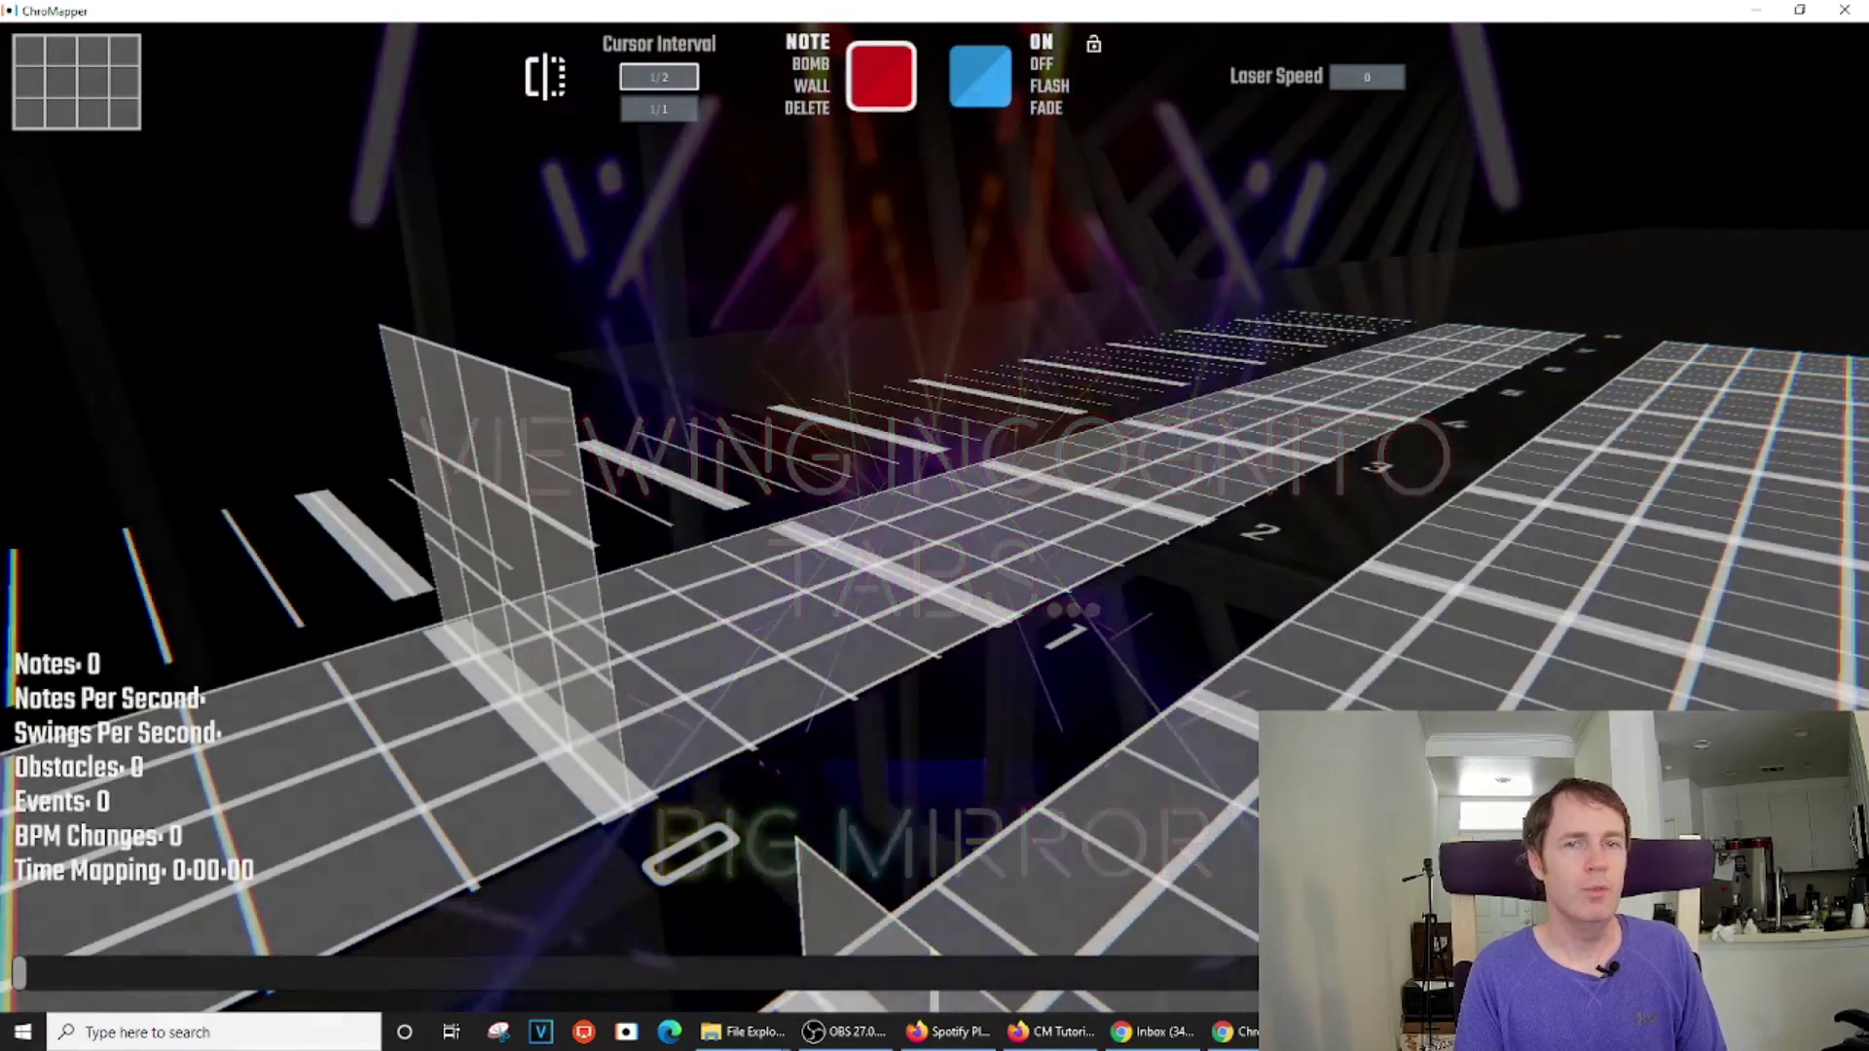
Fly the camera around the empty Expert+ track, then start a new bookmark with B
{"action": "key", "text": "a"}
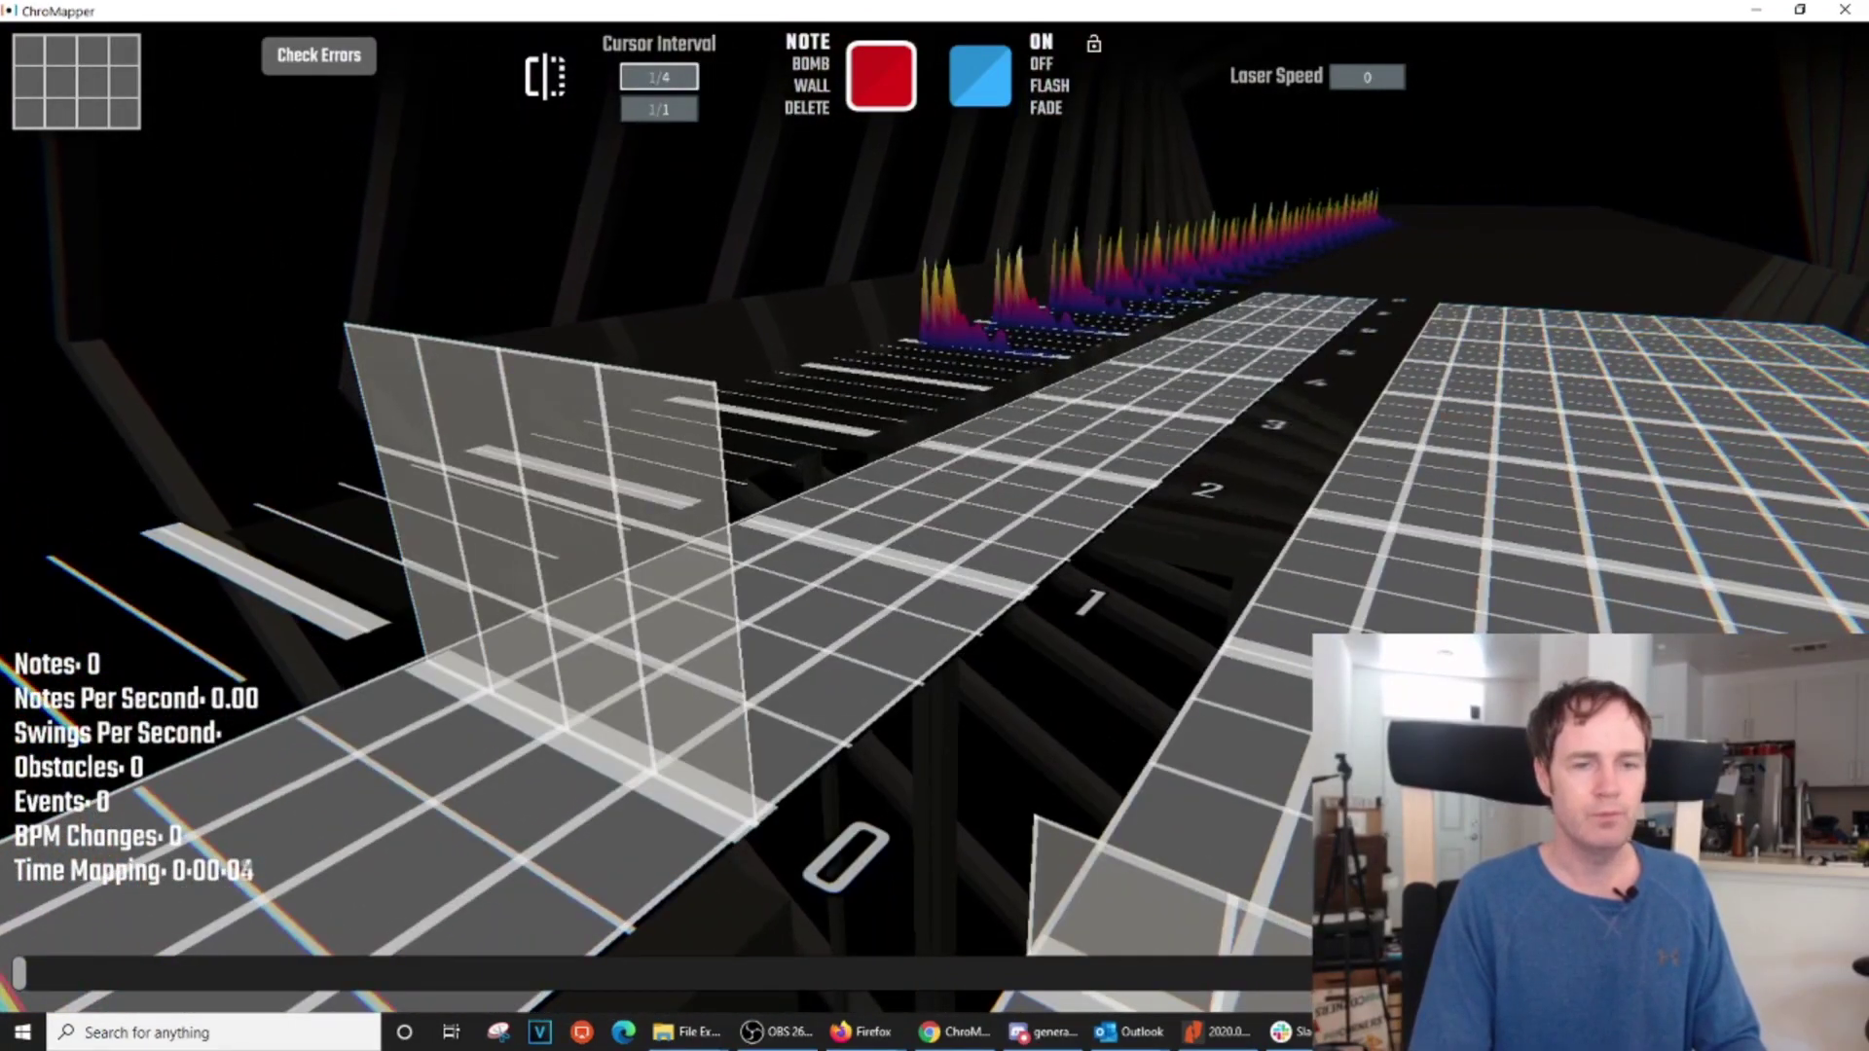
{"action": "key", "text": "a"}
{"action": "key", "text": "d"}
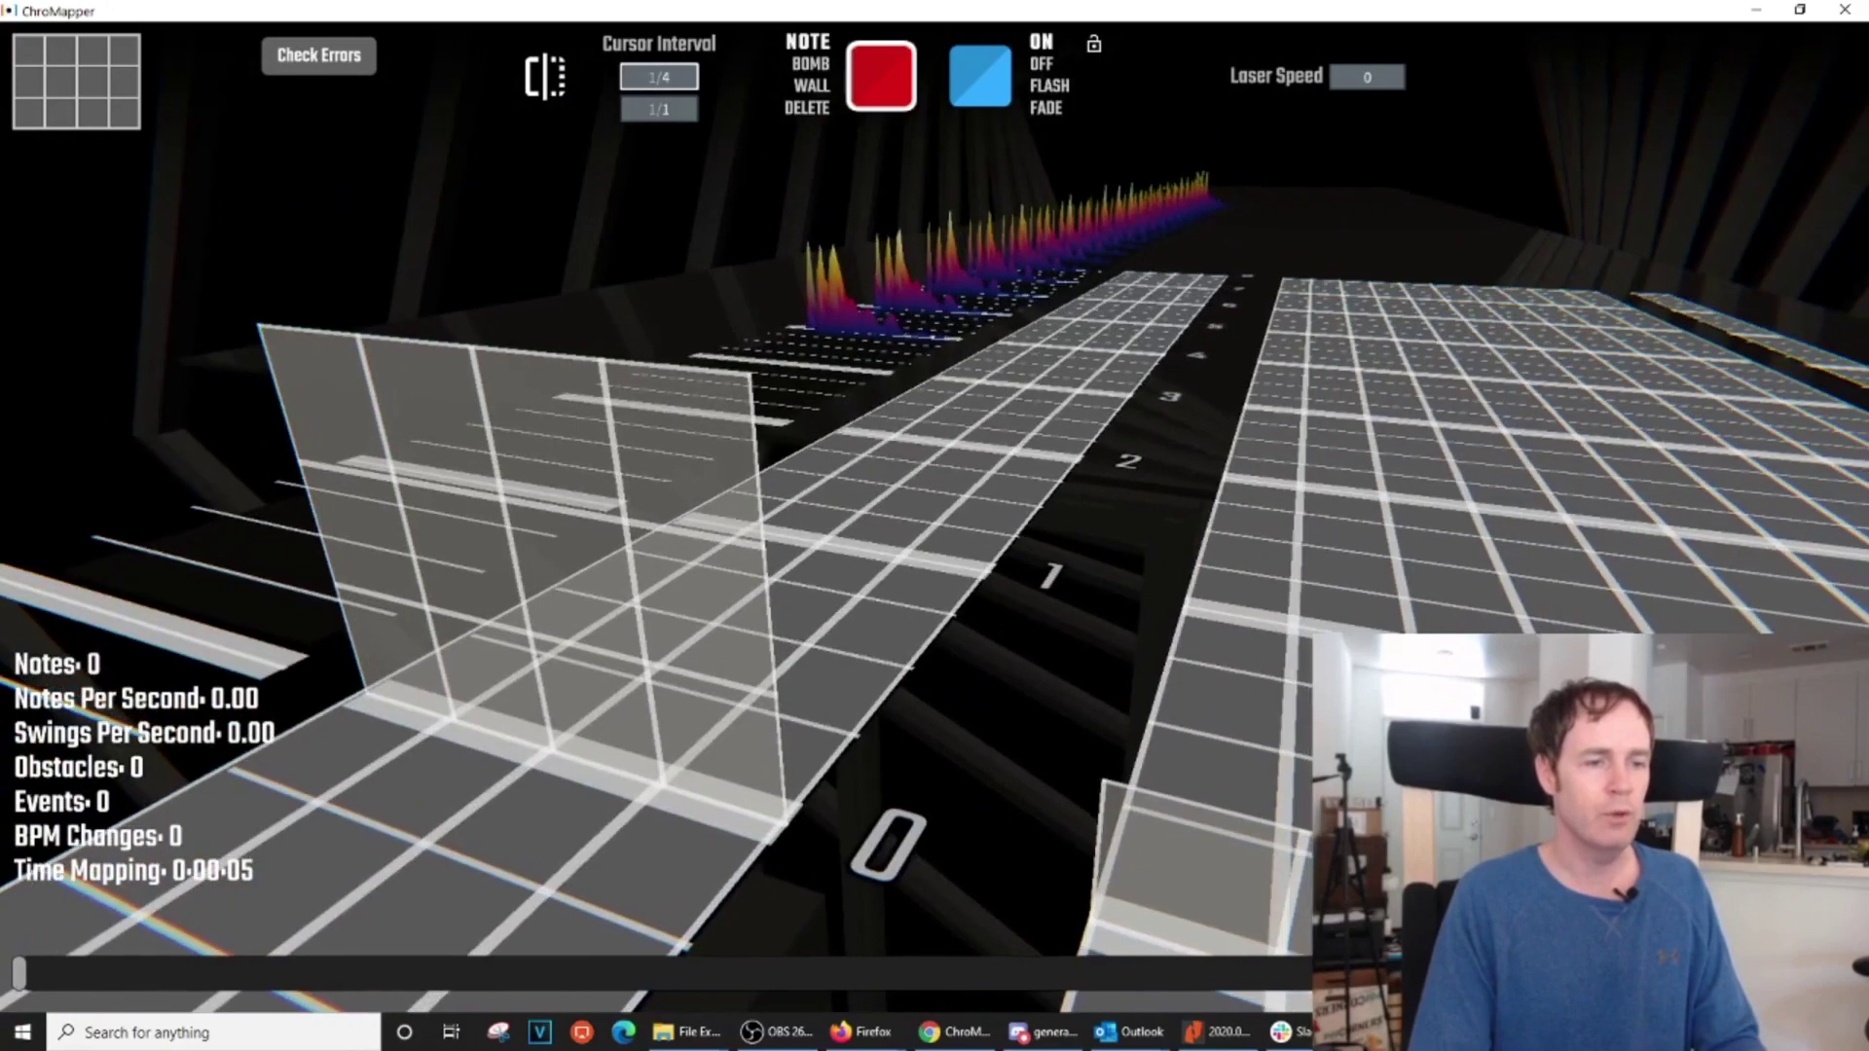
{"action": "key", "text": "d"}
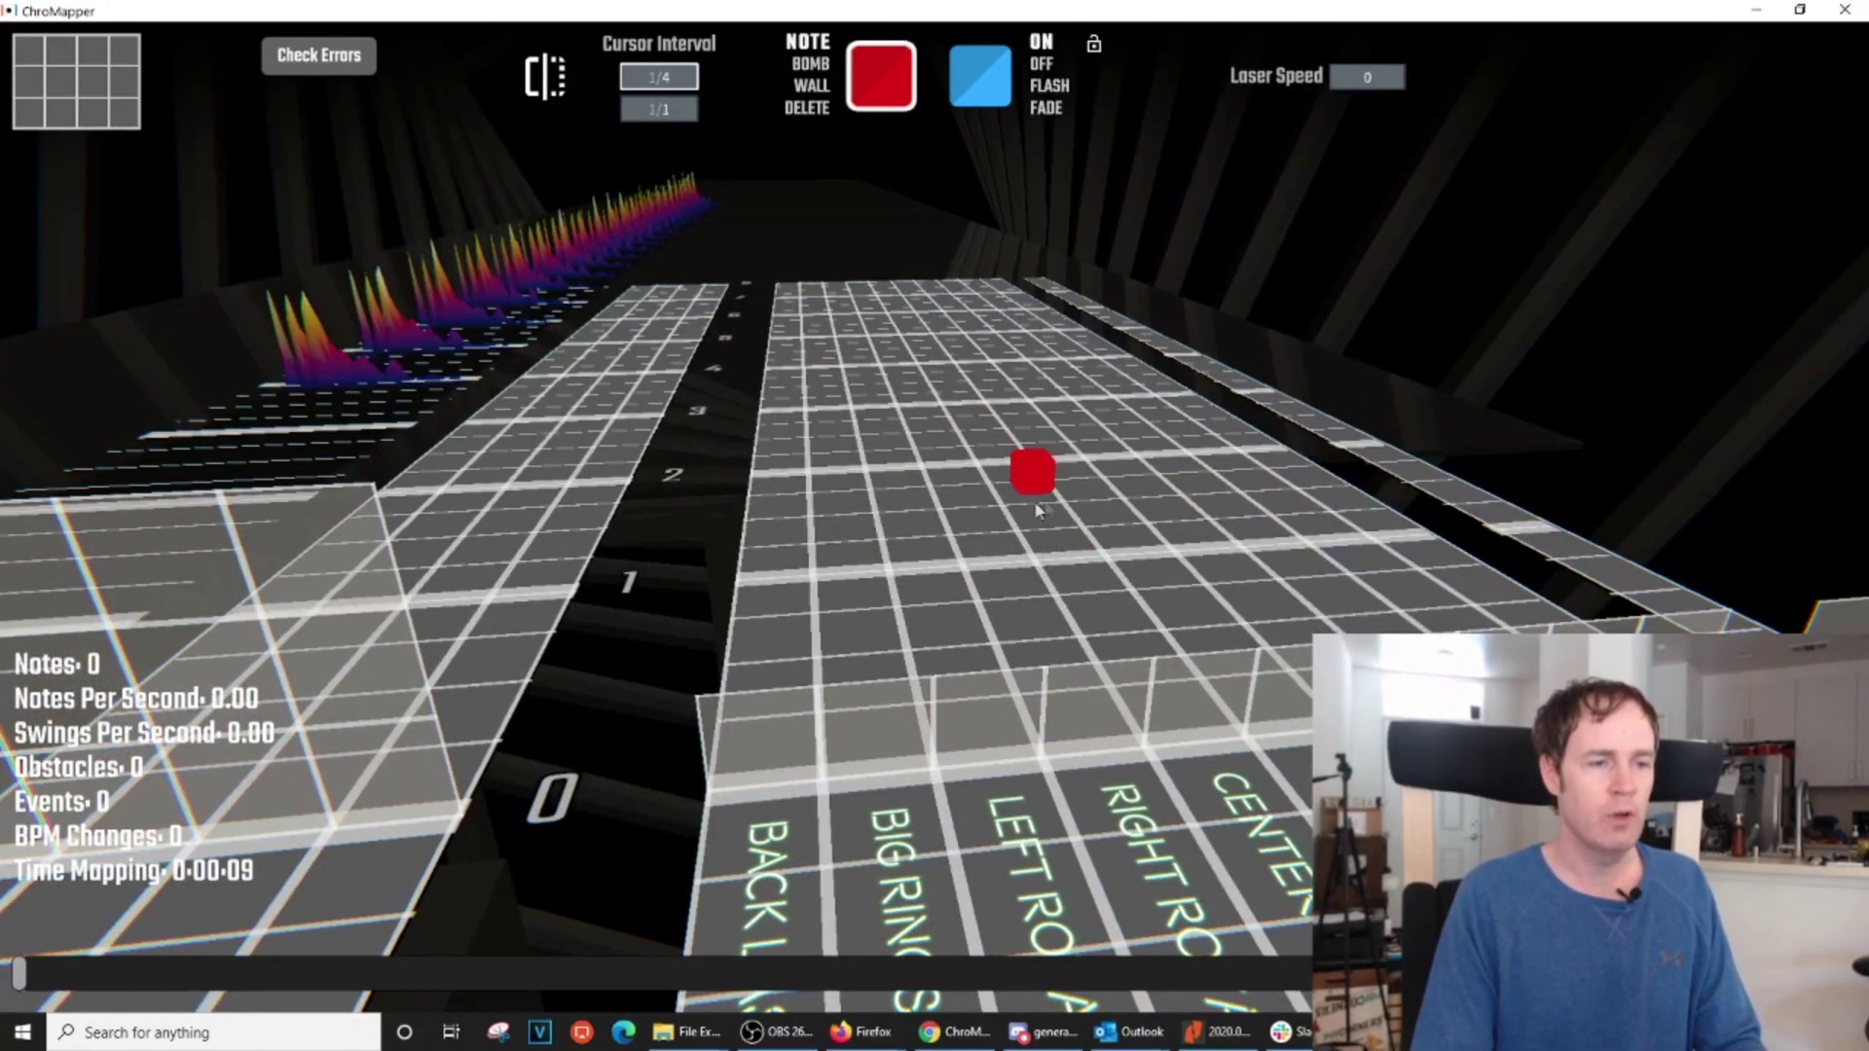
{"action": "key", "text": "a"}
{"action": "key", "text": "s"}
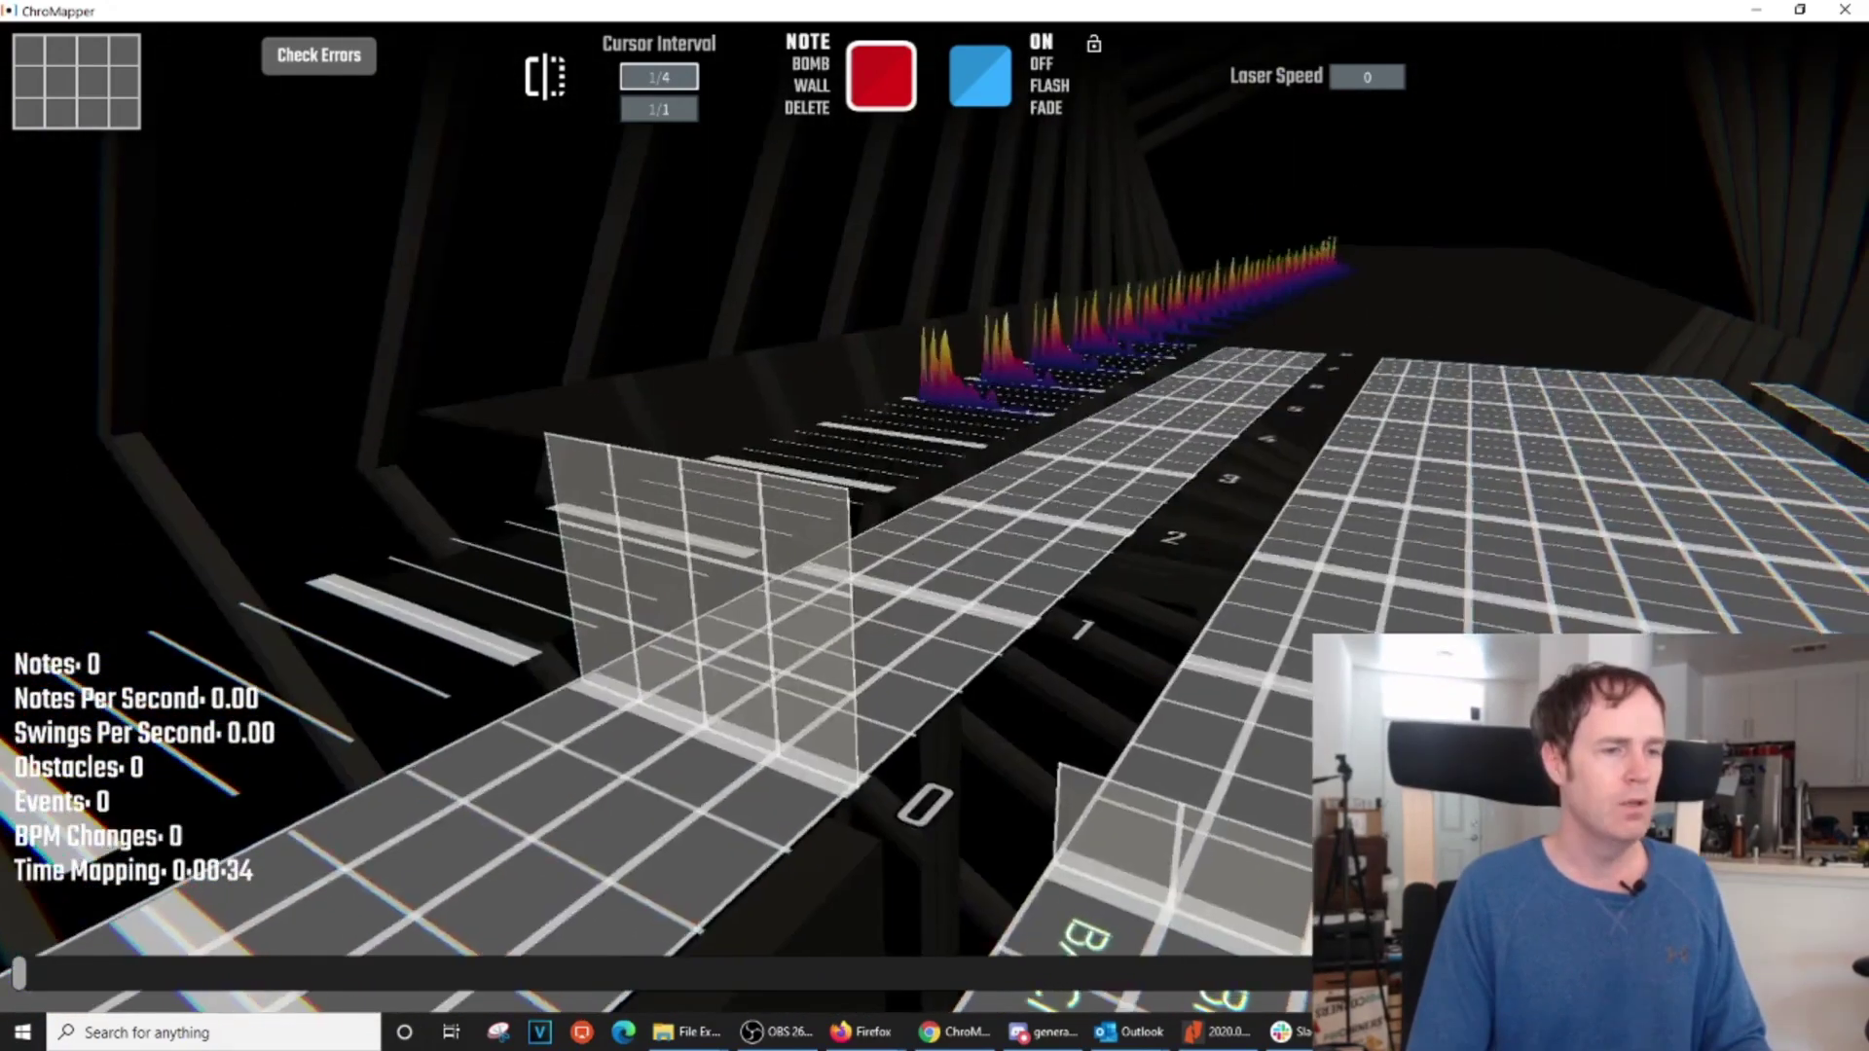
{"action": "key", "text": "d"}
{"action": "key", "text": "a"}
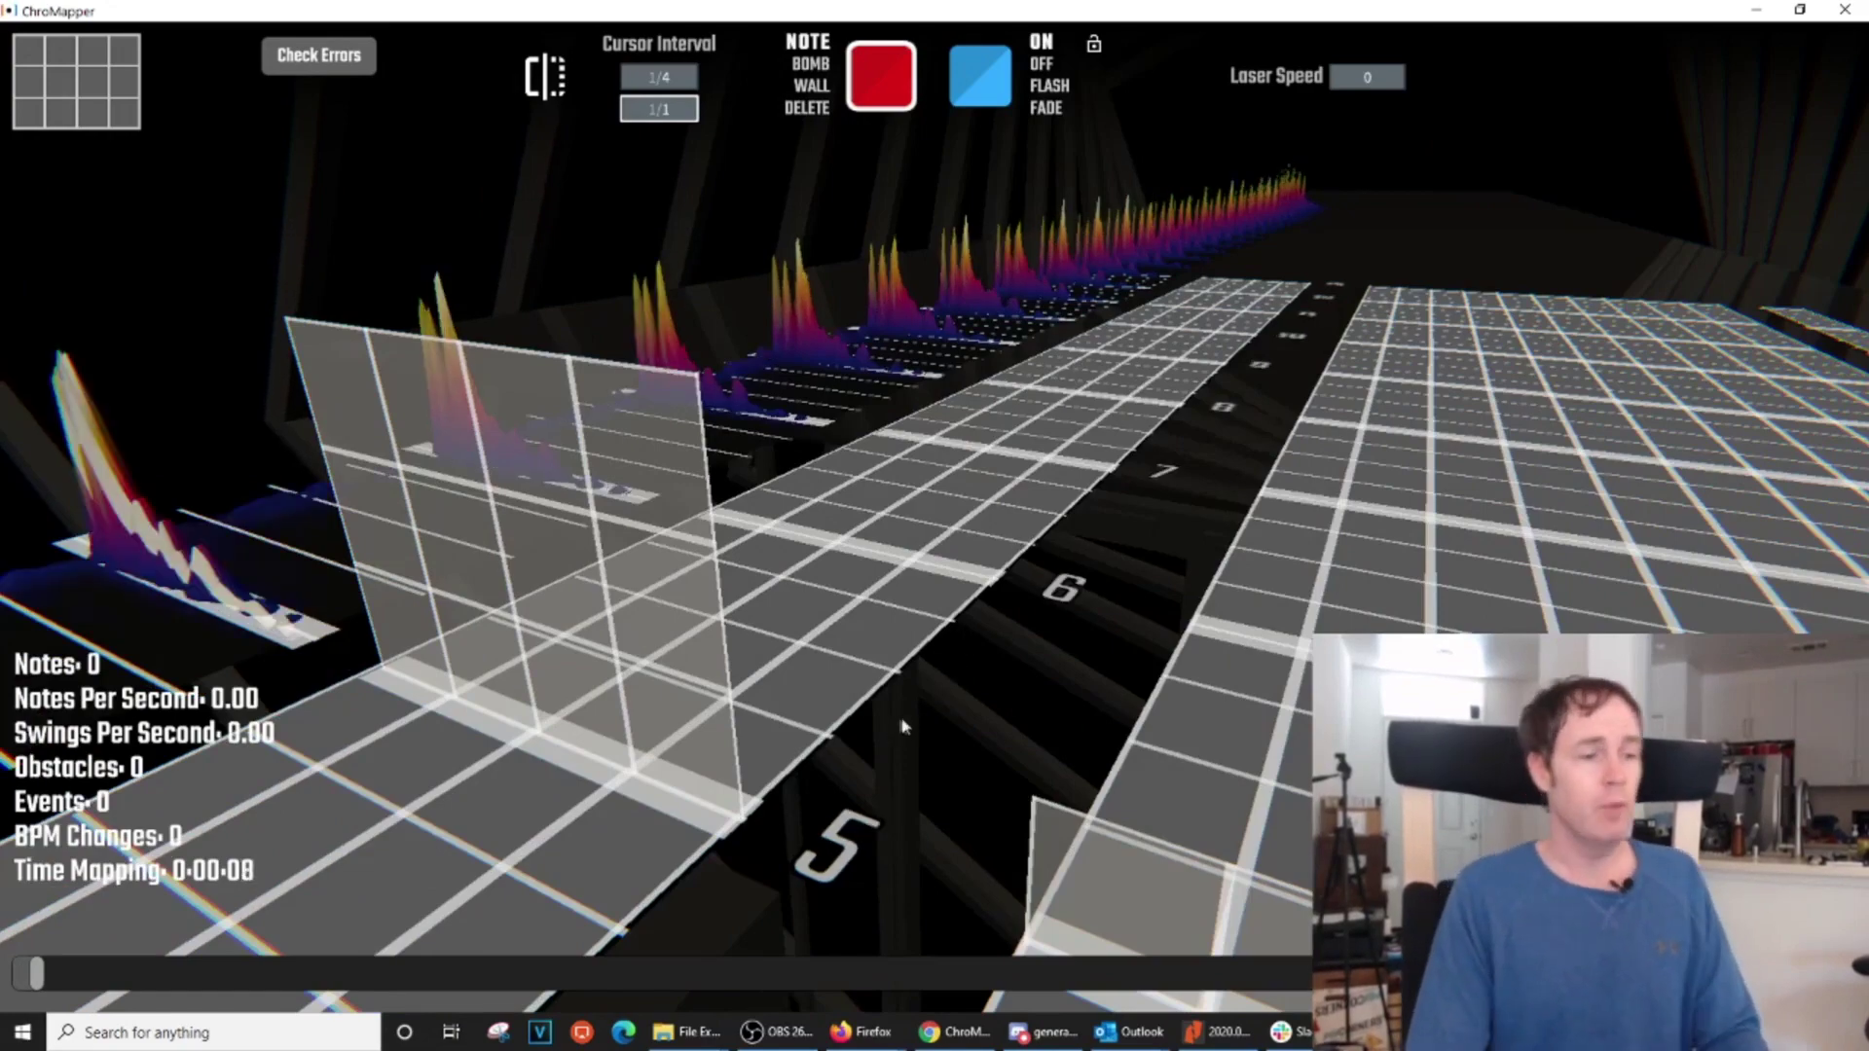
{"action": "key", "text": "b"}
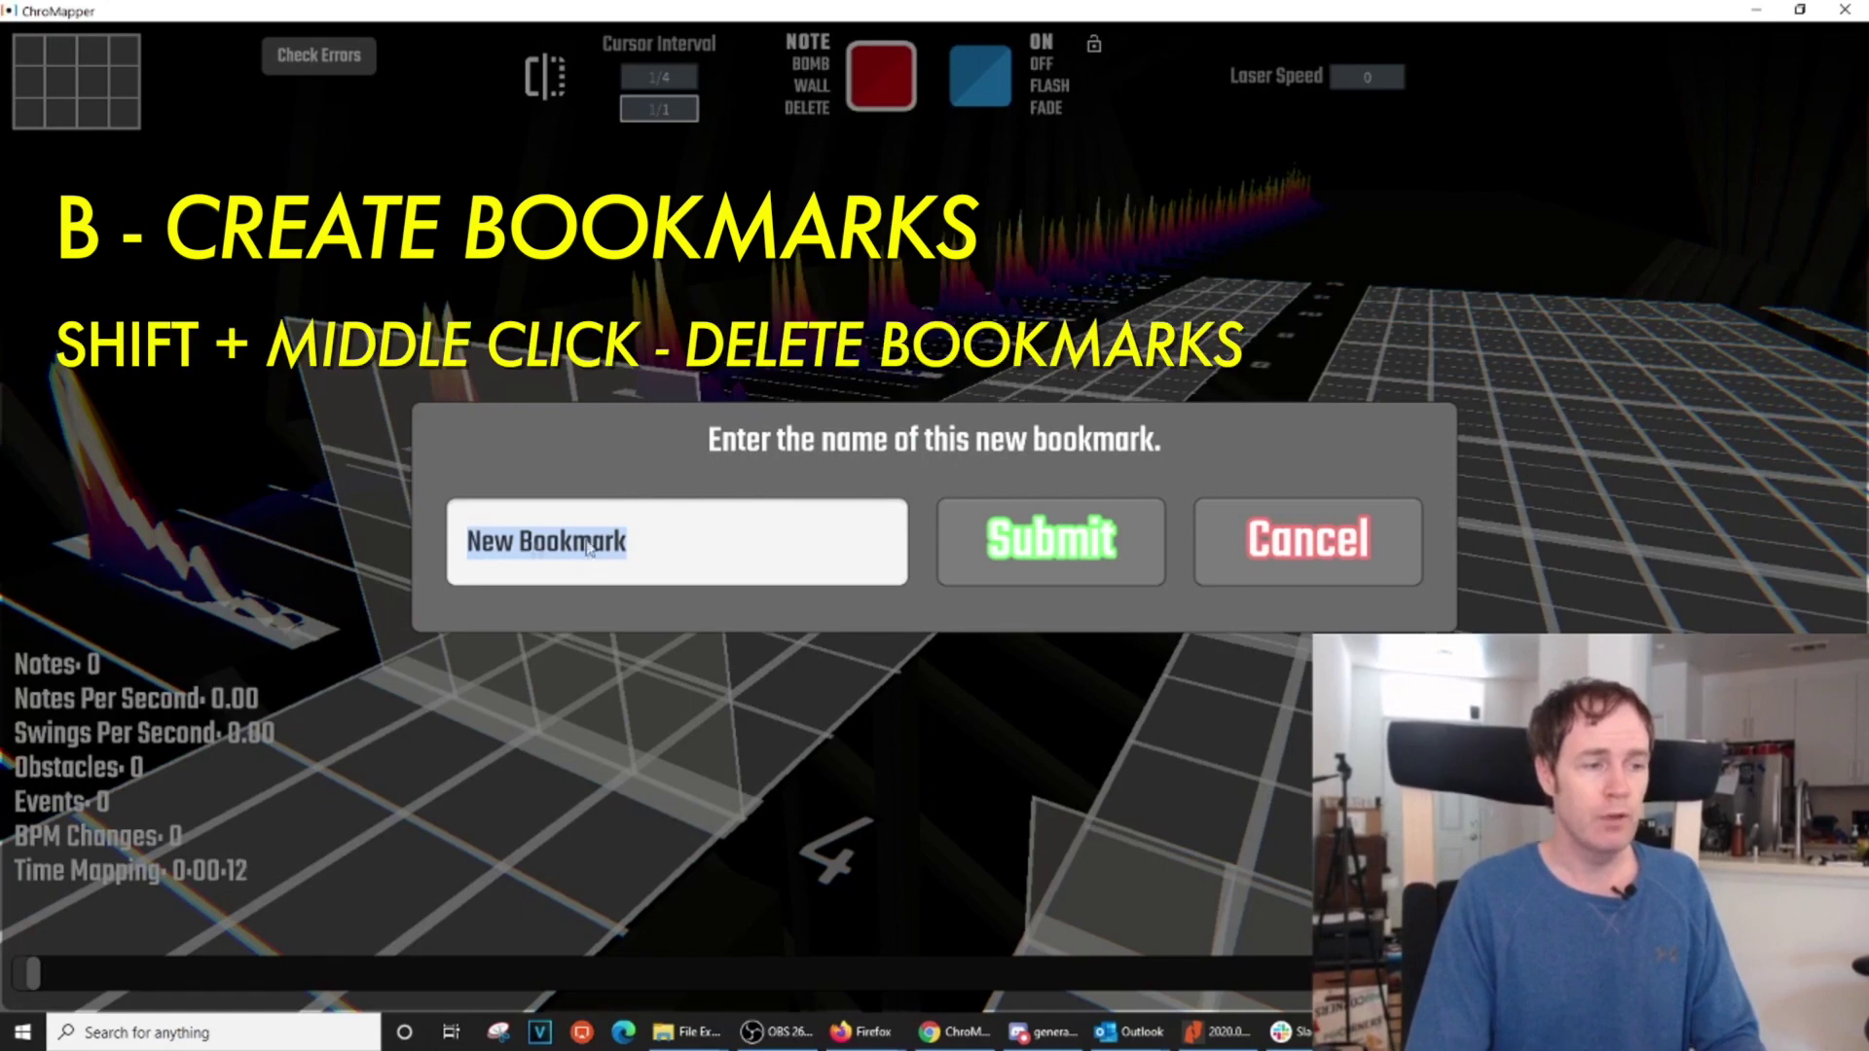
Cancel the 'New Bookmark' naming dialog without adding a bookmark
{"action": "left_click", "coordinate": [1310, 574]}
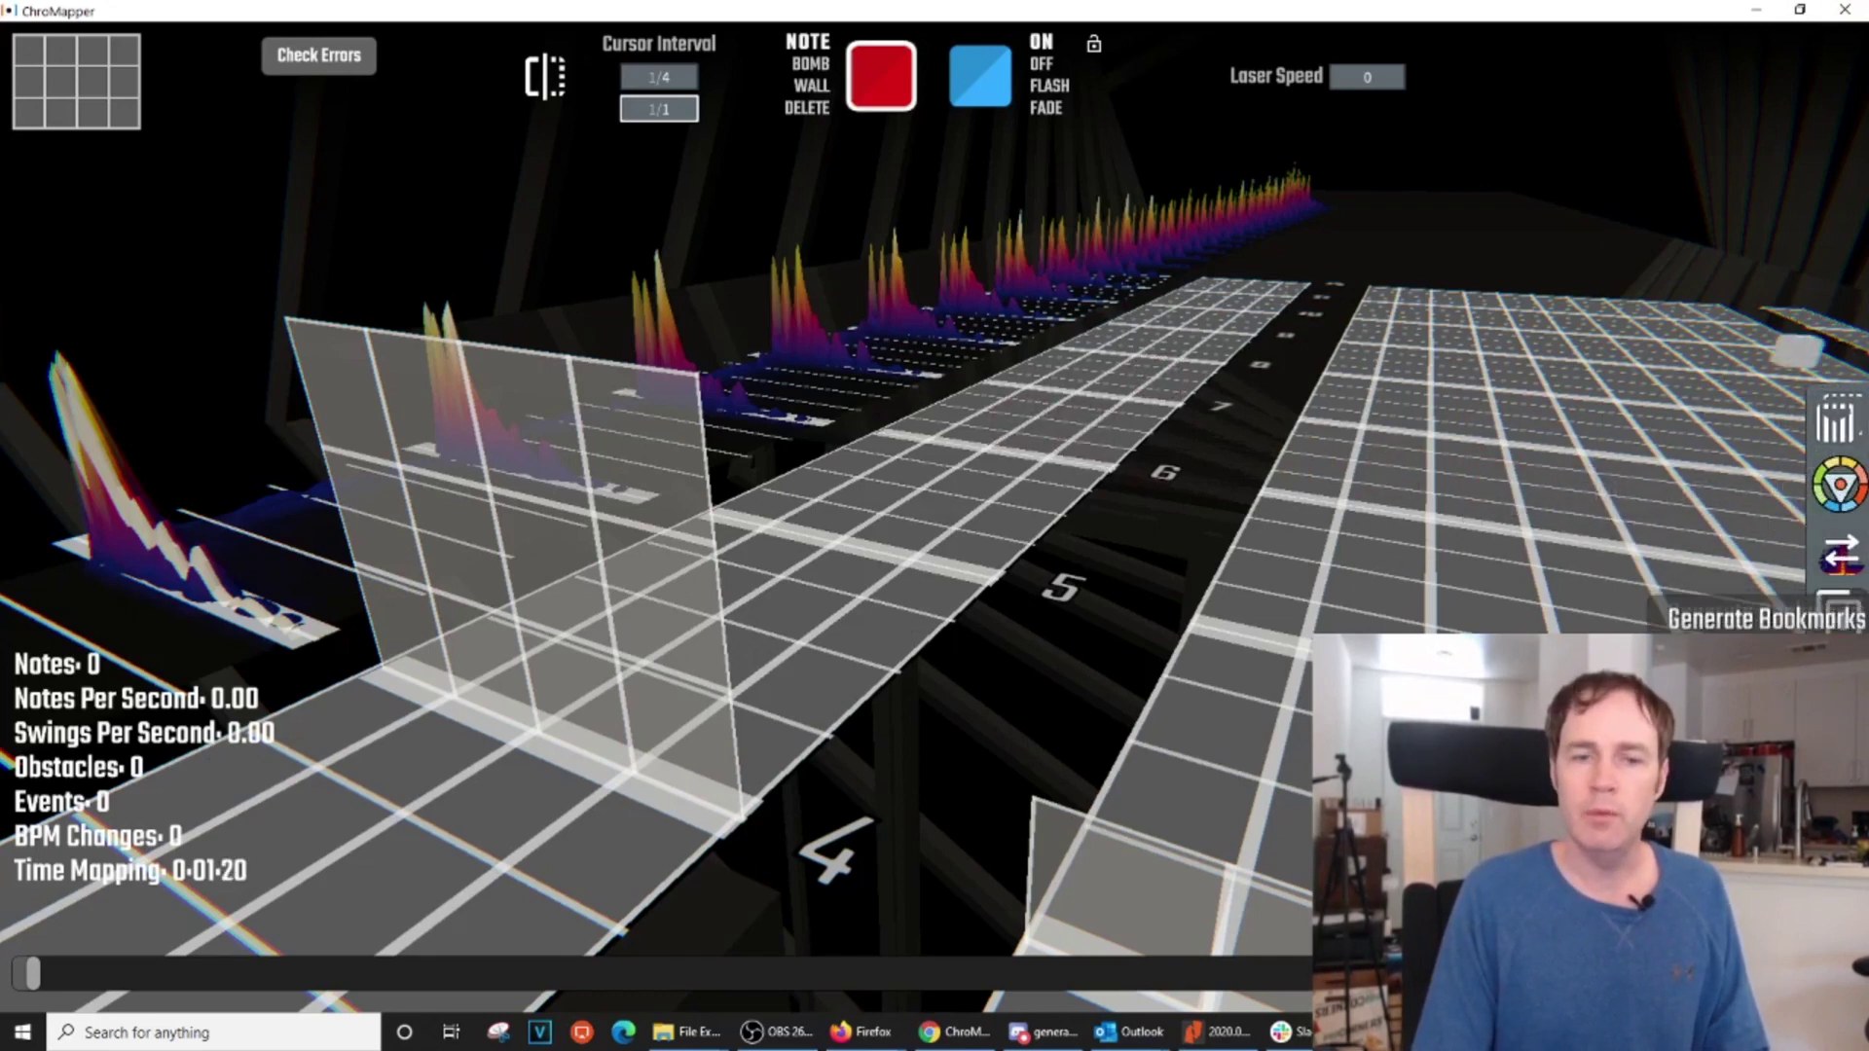
Auto-generate bookmarks named BM from beat 4, every 32 beats, filling the whole song (-1)
{"action": "left_click", "coordinate": [1841, 623]}
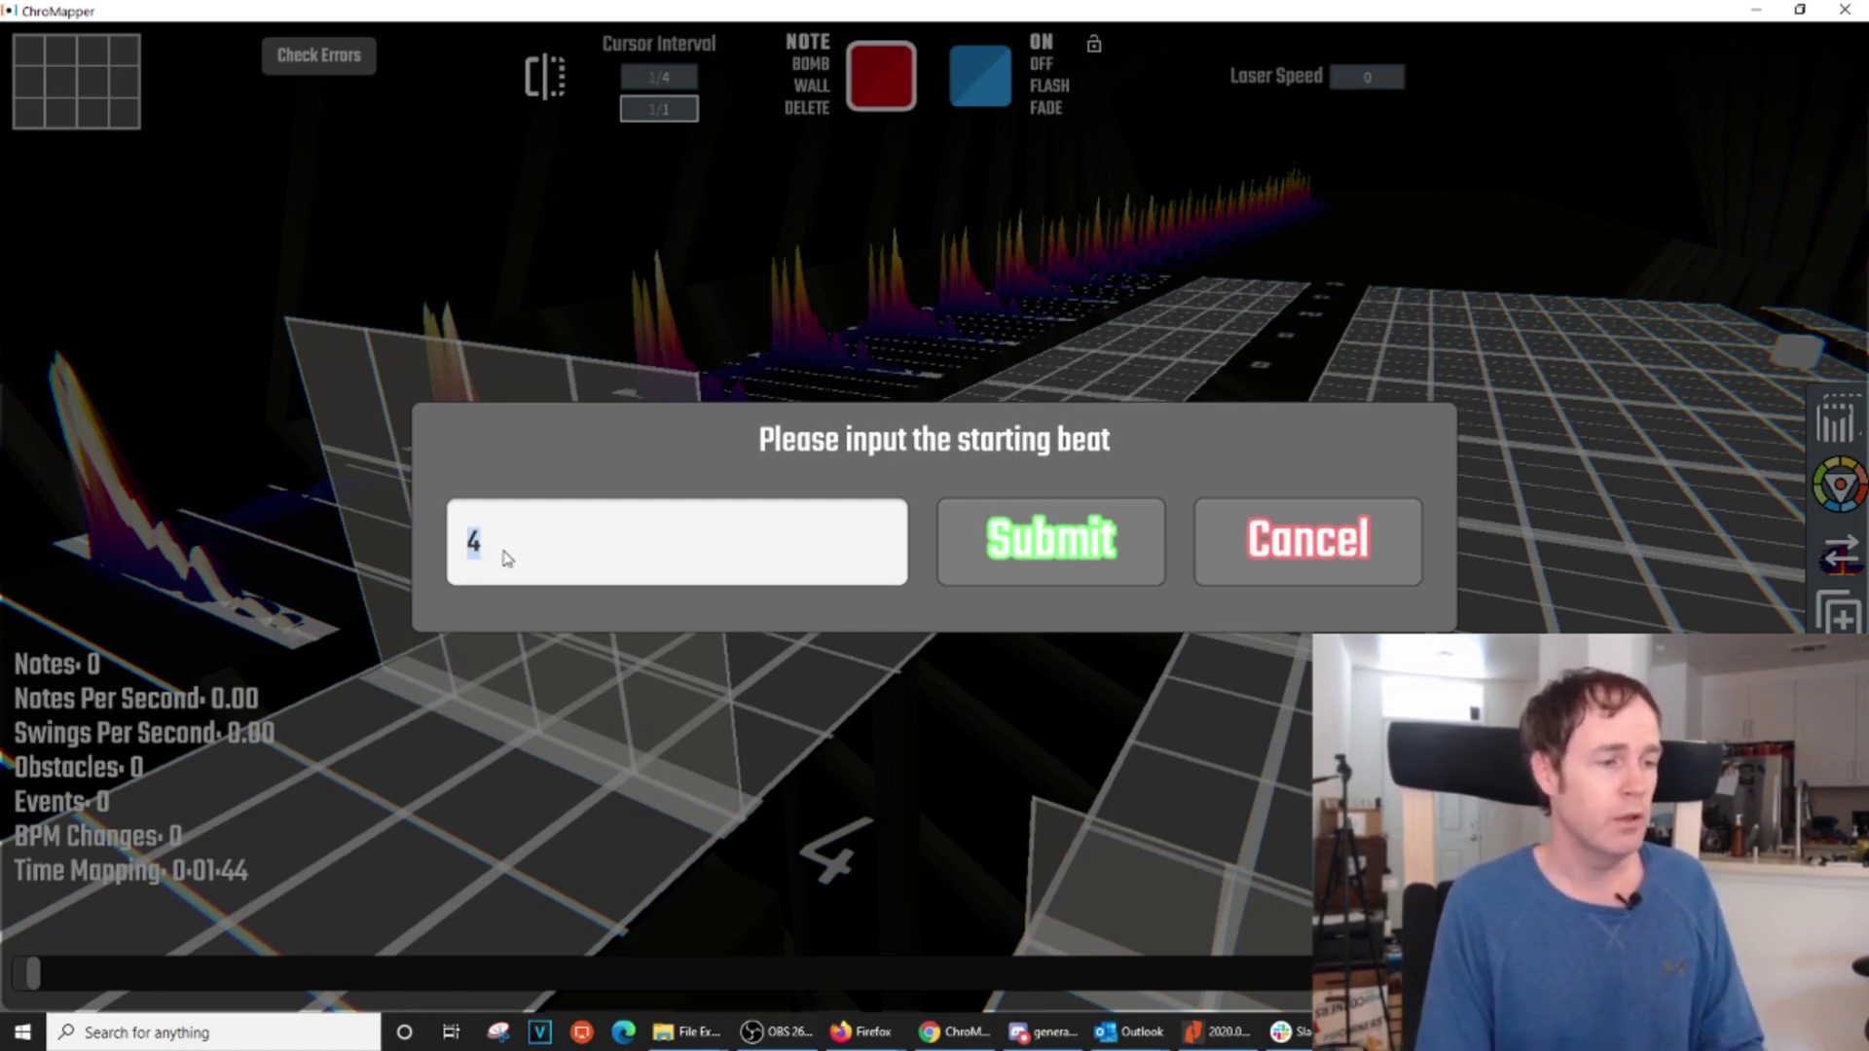
{"action": "left_click", "coordinate": [1035, 560]}
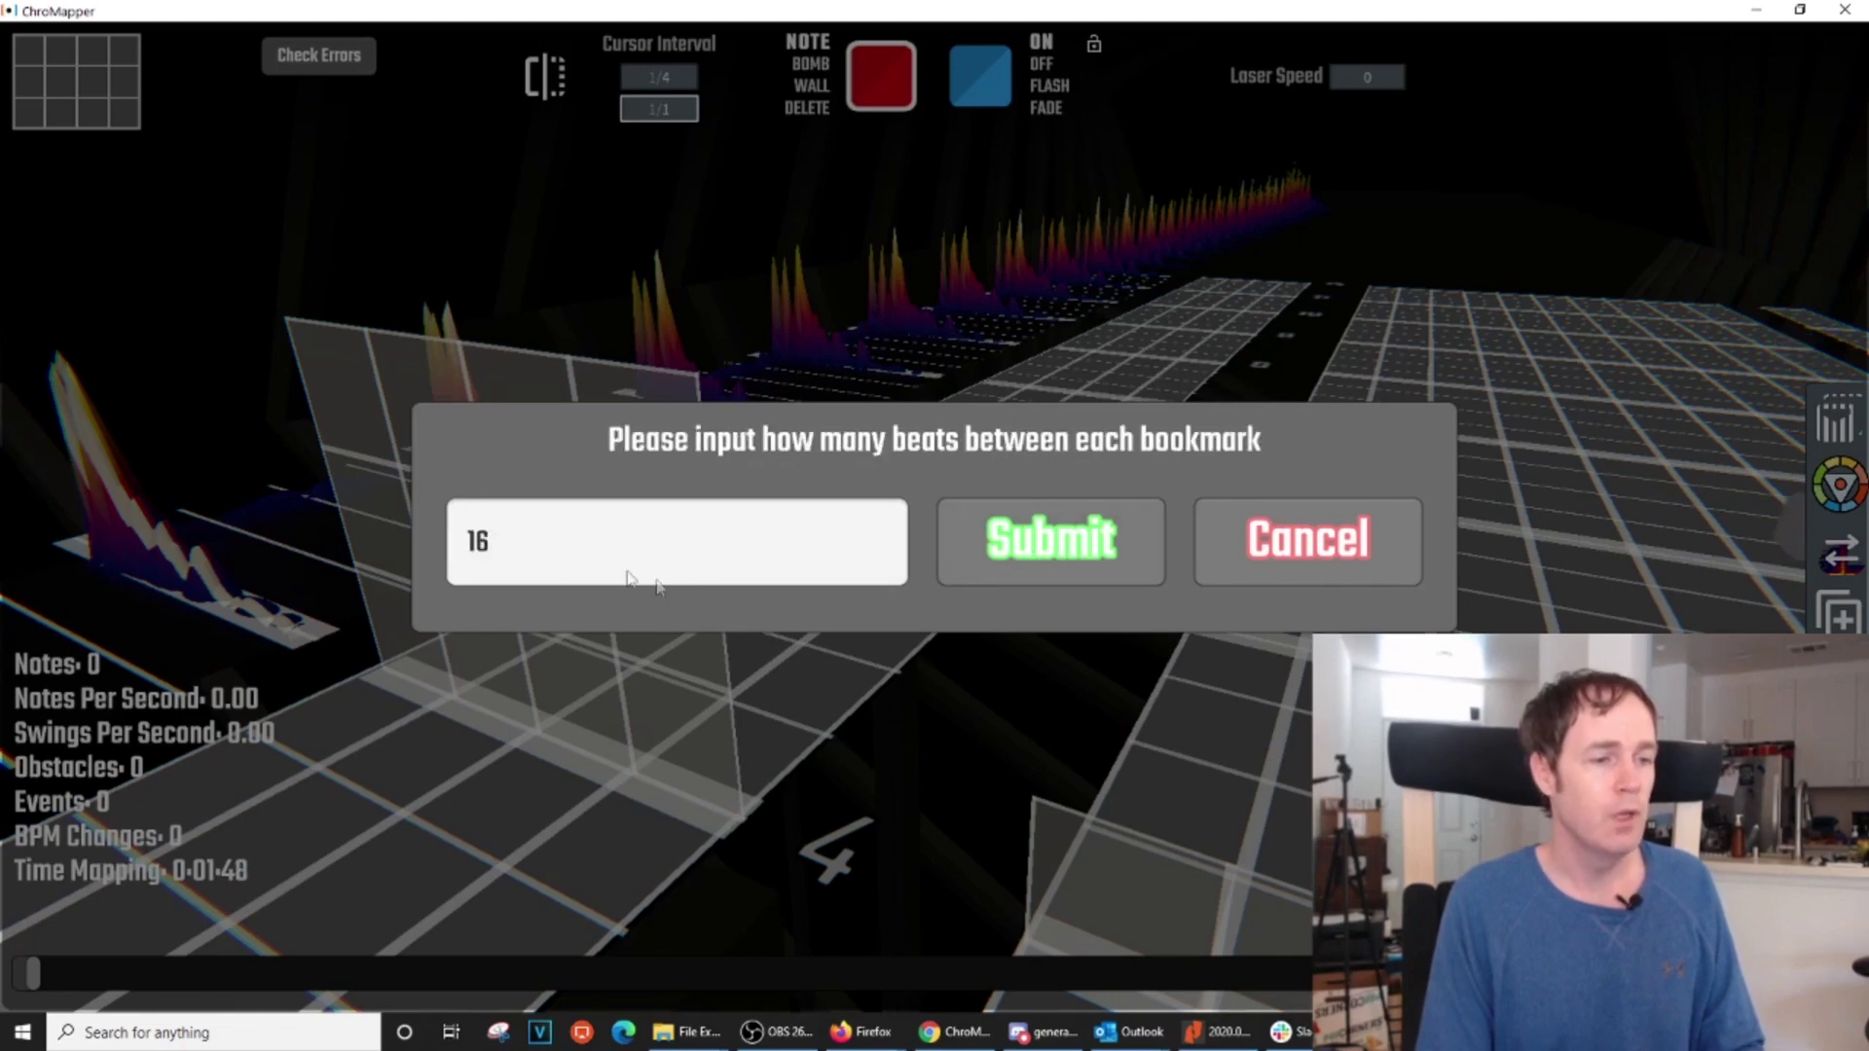
{"action": "left_click", "coordinate": [577, 562]}
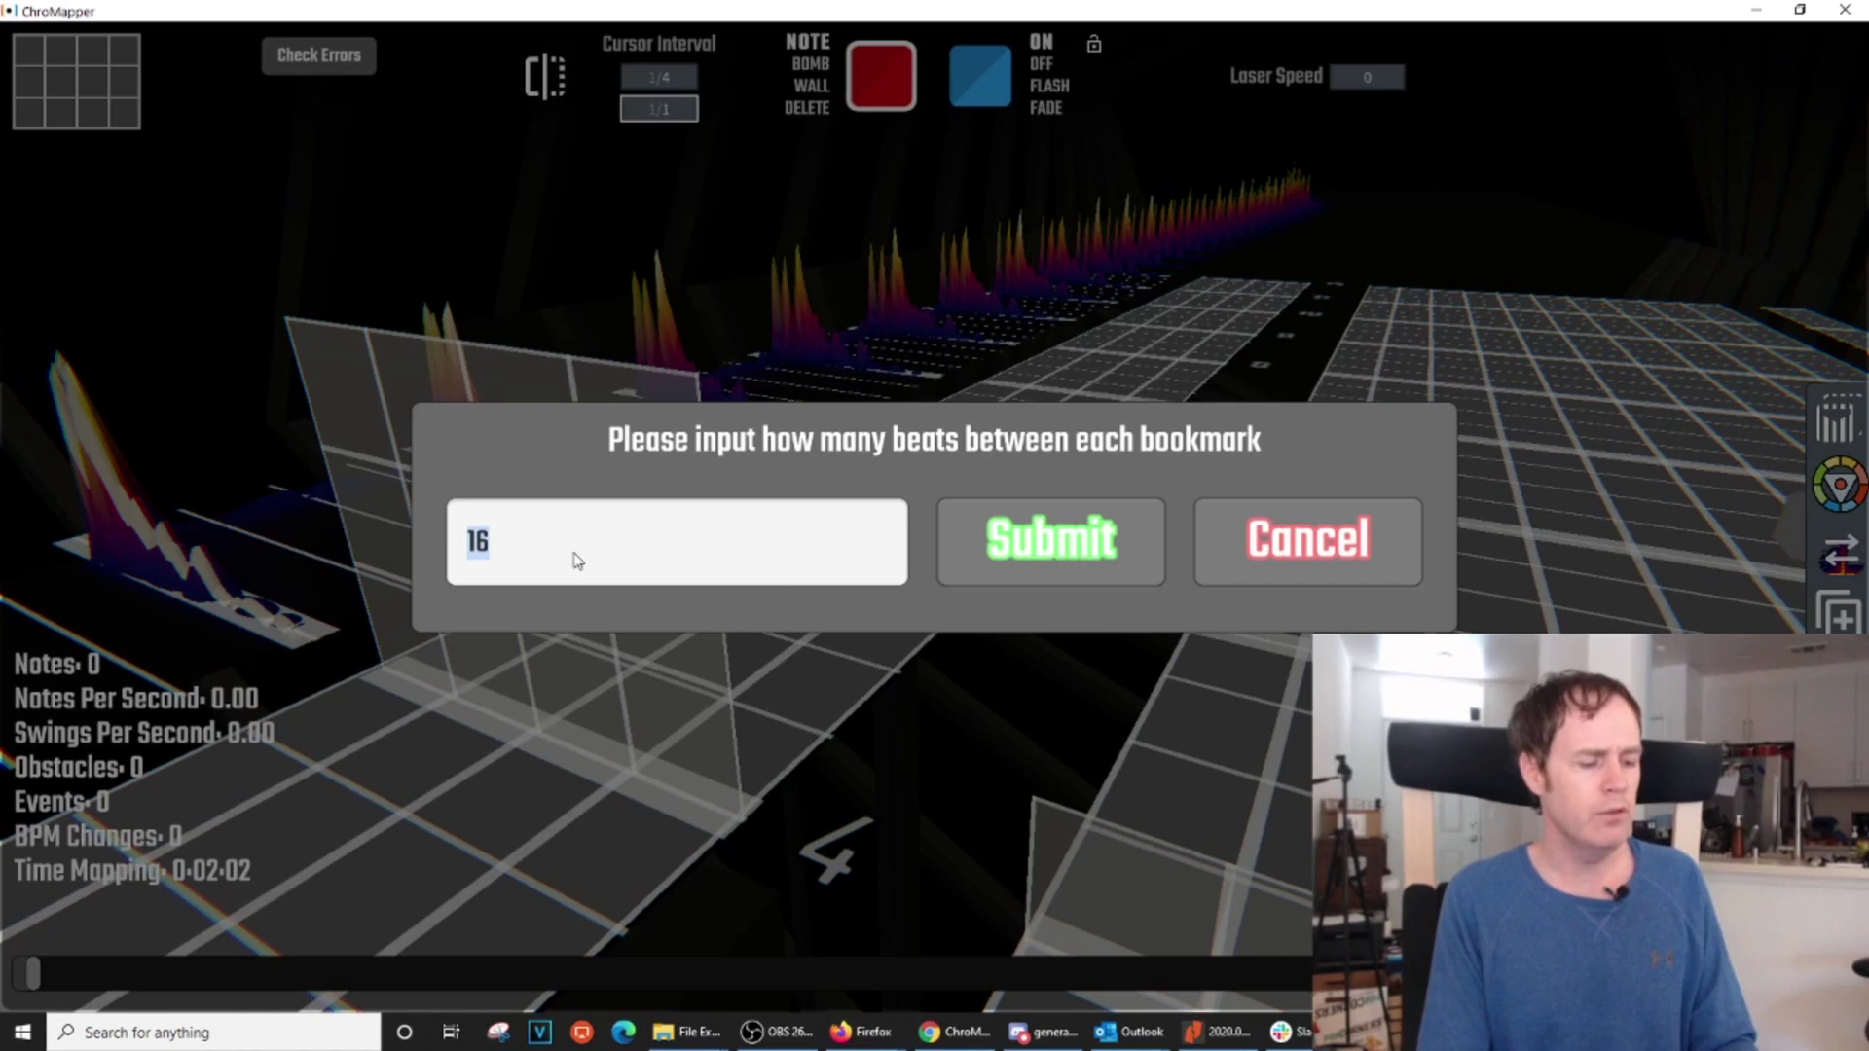
{"action": "type", "text": "32"}
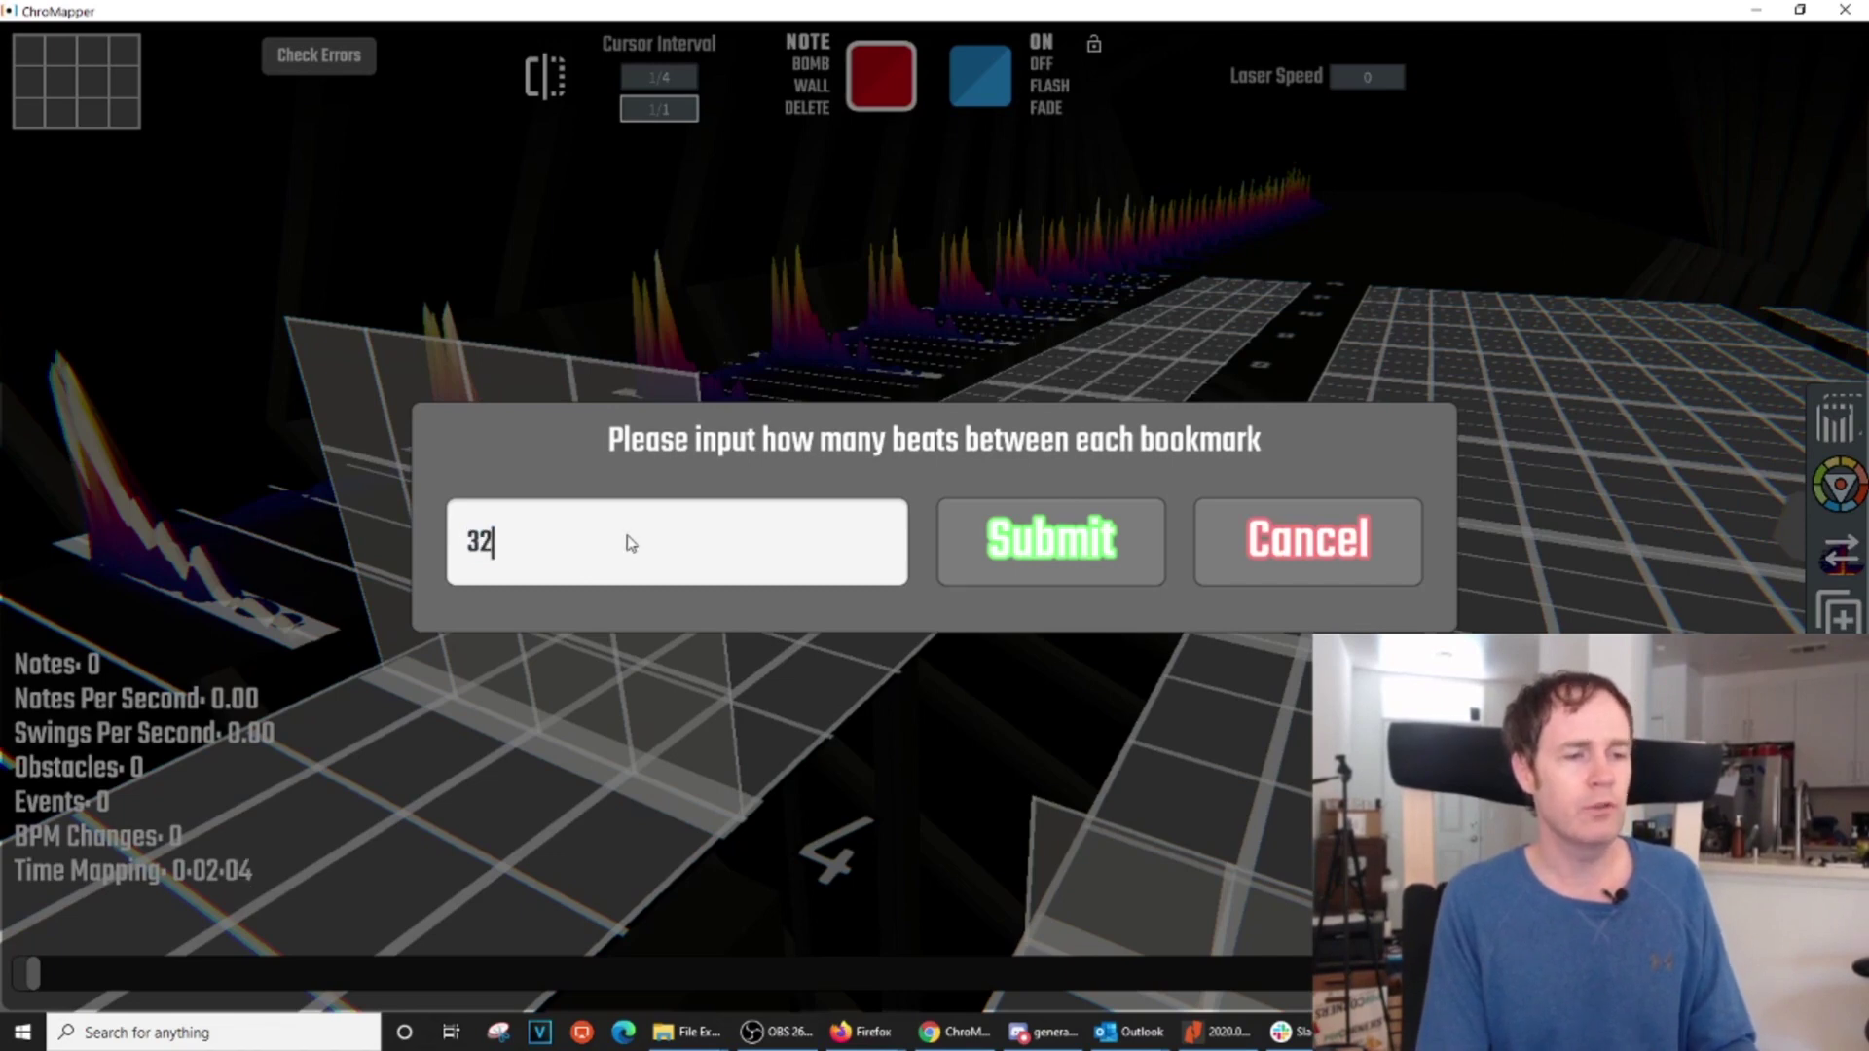
{"action": "left_click", "coordinate": [1039, 557]}
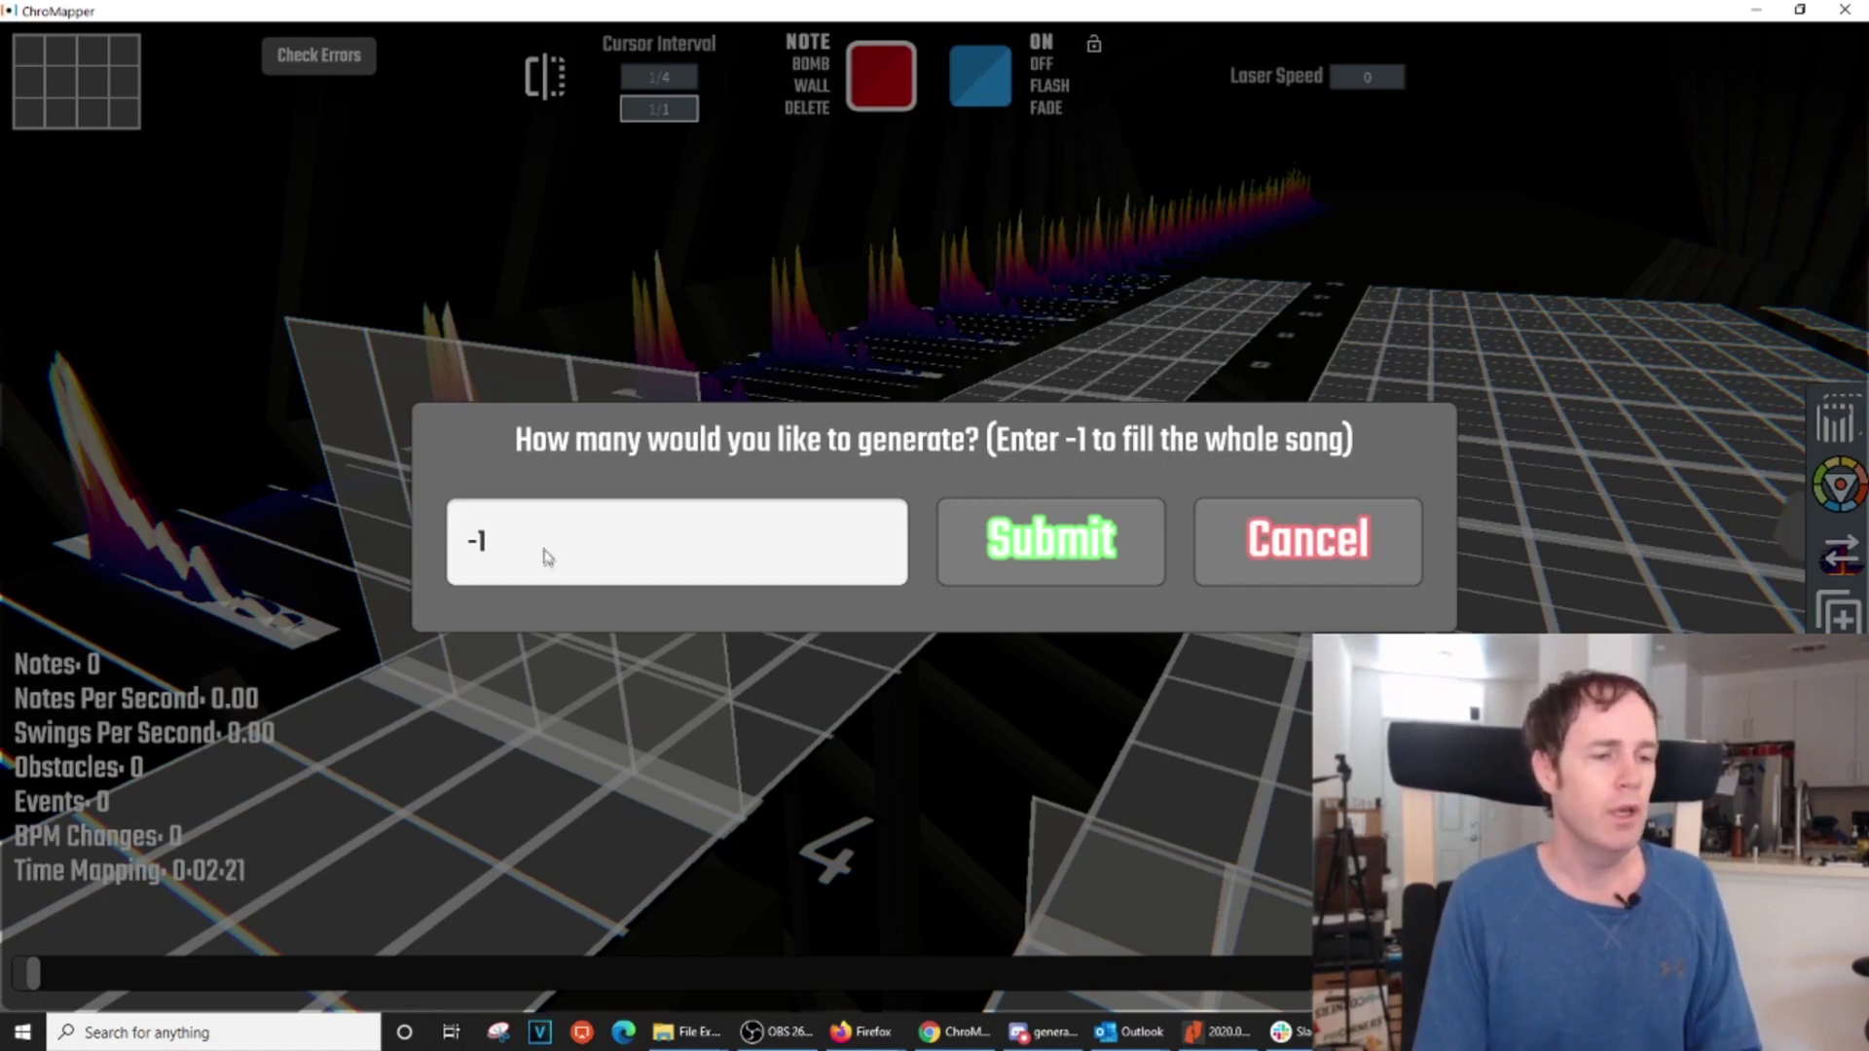
{"action": "left_click", "coordinate": [1051, 542]}
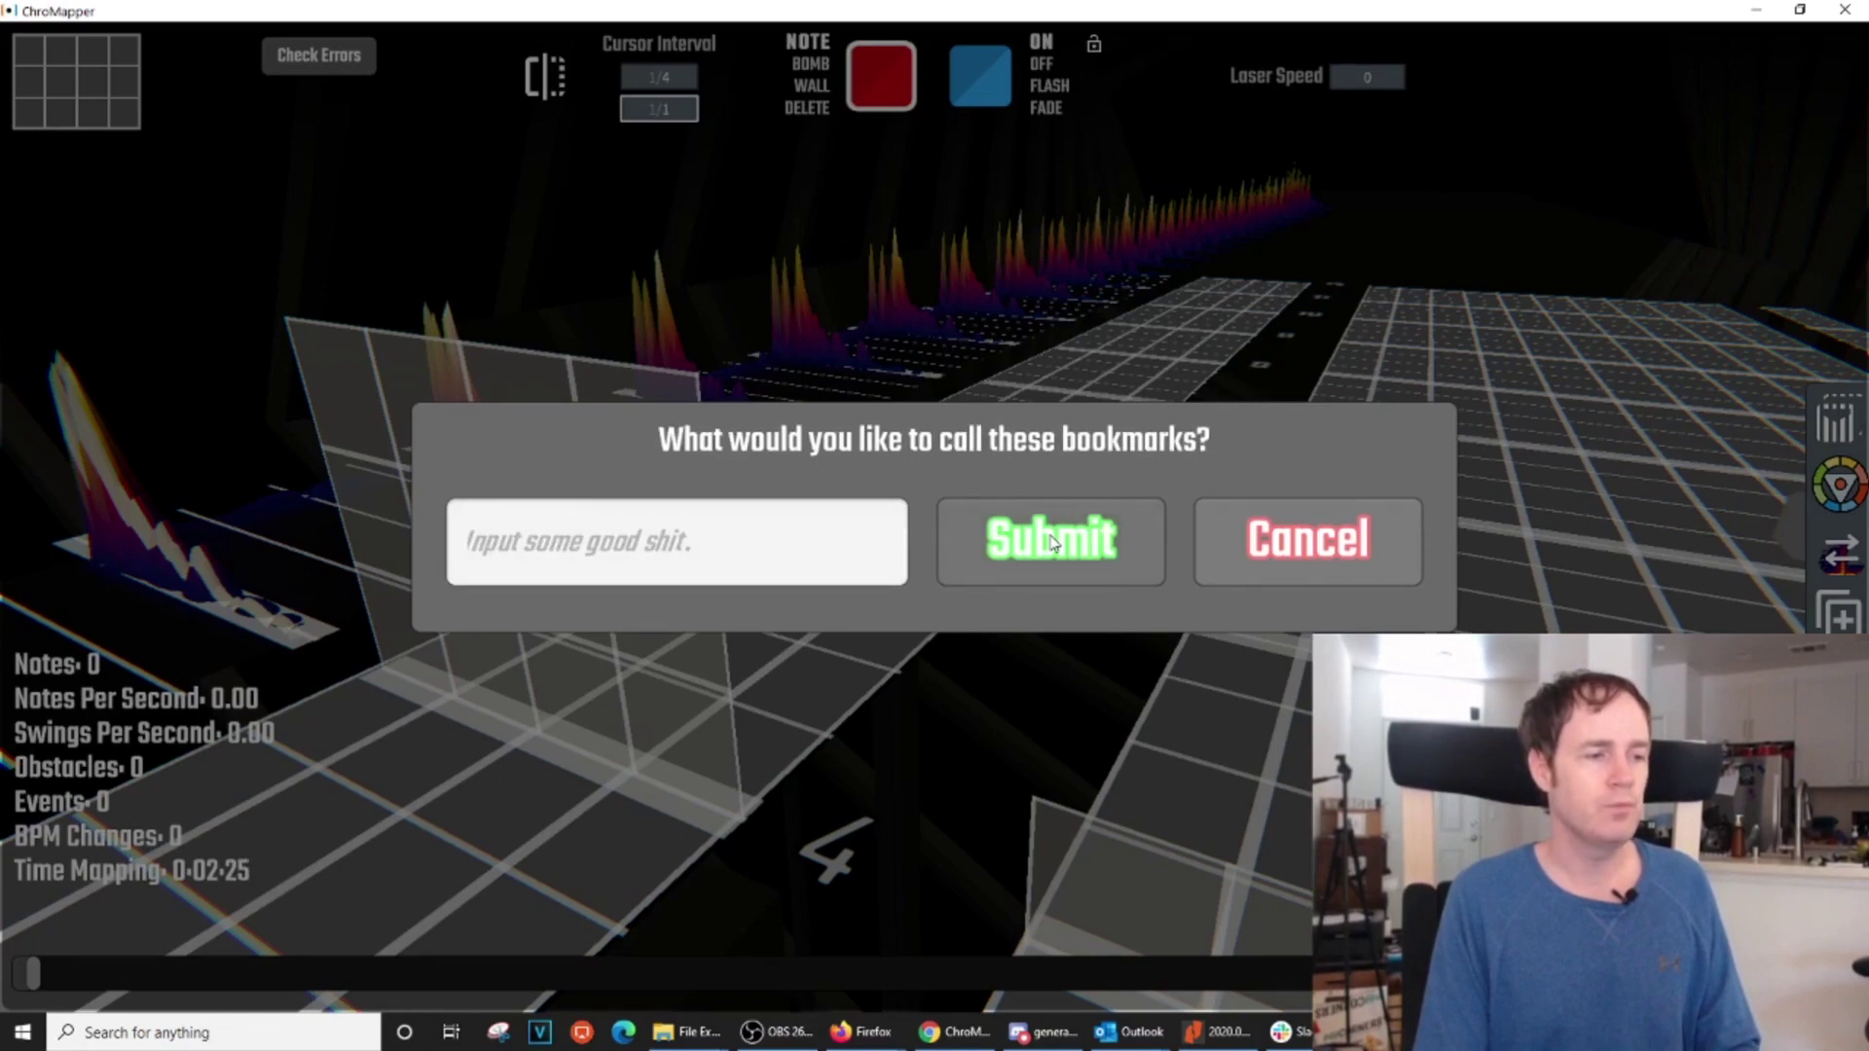
{"action": "left_click", "coordinate": [580, 549]}
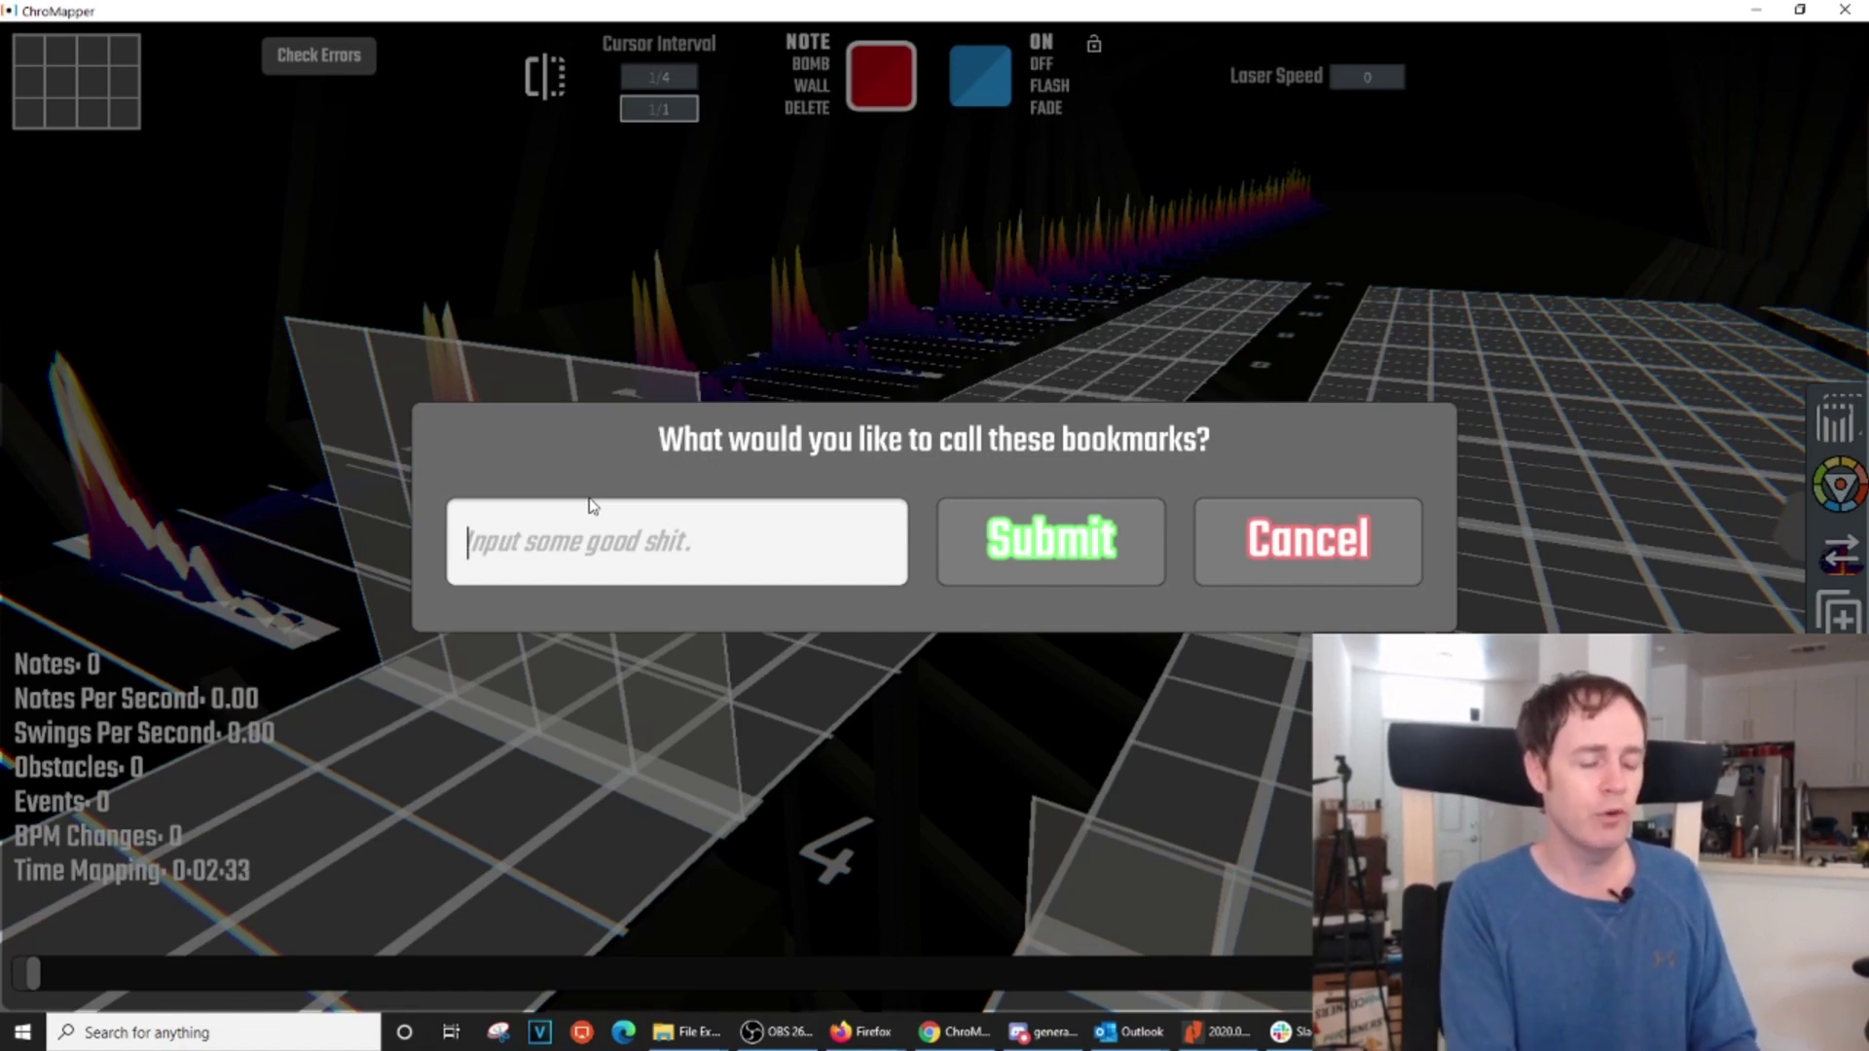
{"action": "type", "text": "BM"}
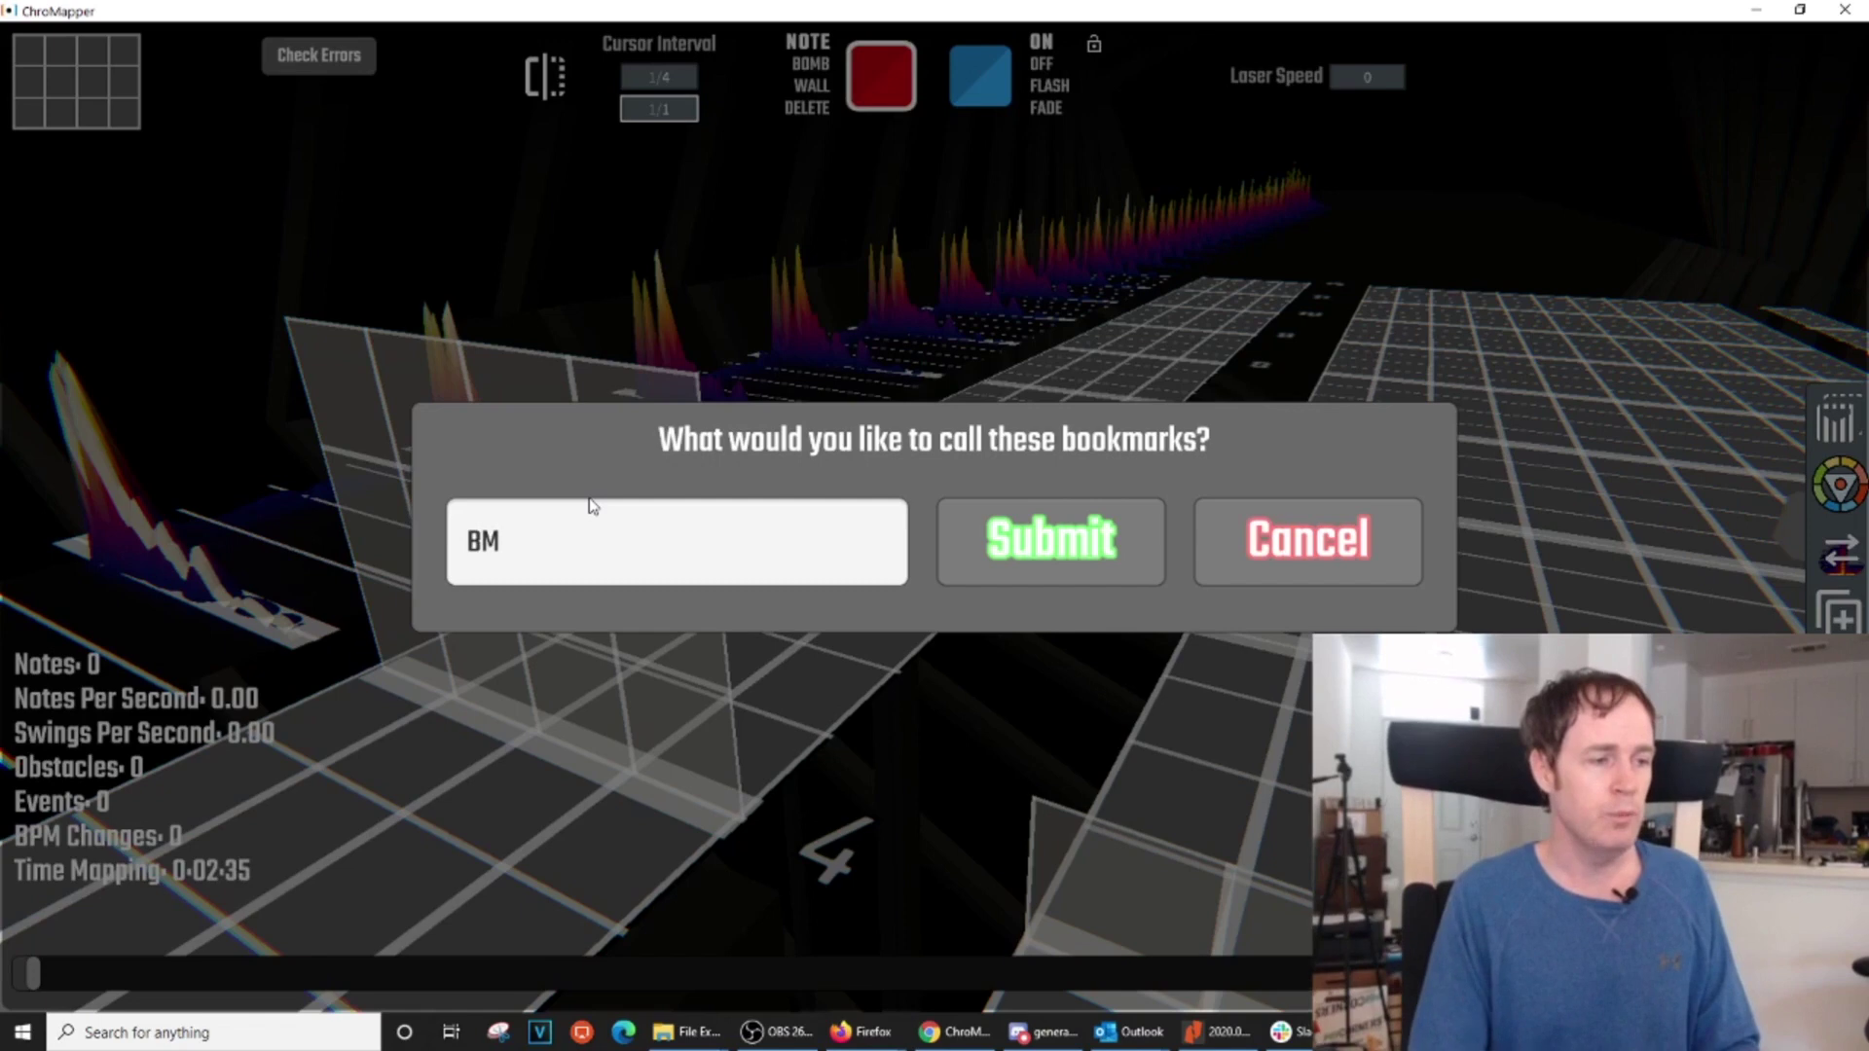
{"action": "left_click", "coordinate": [1051, 547]}
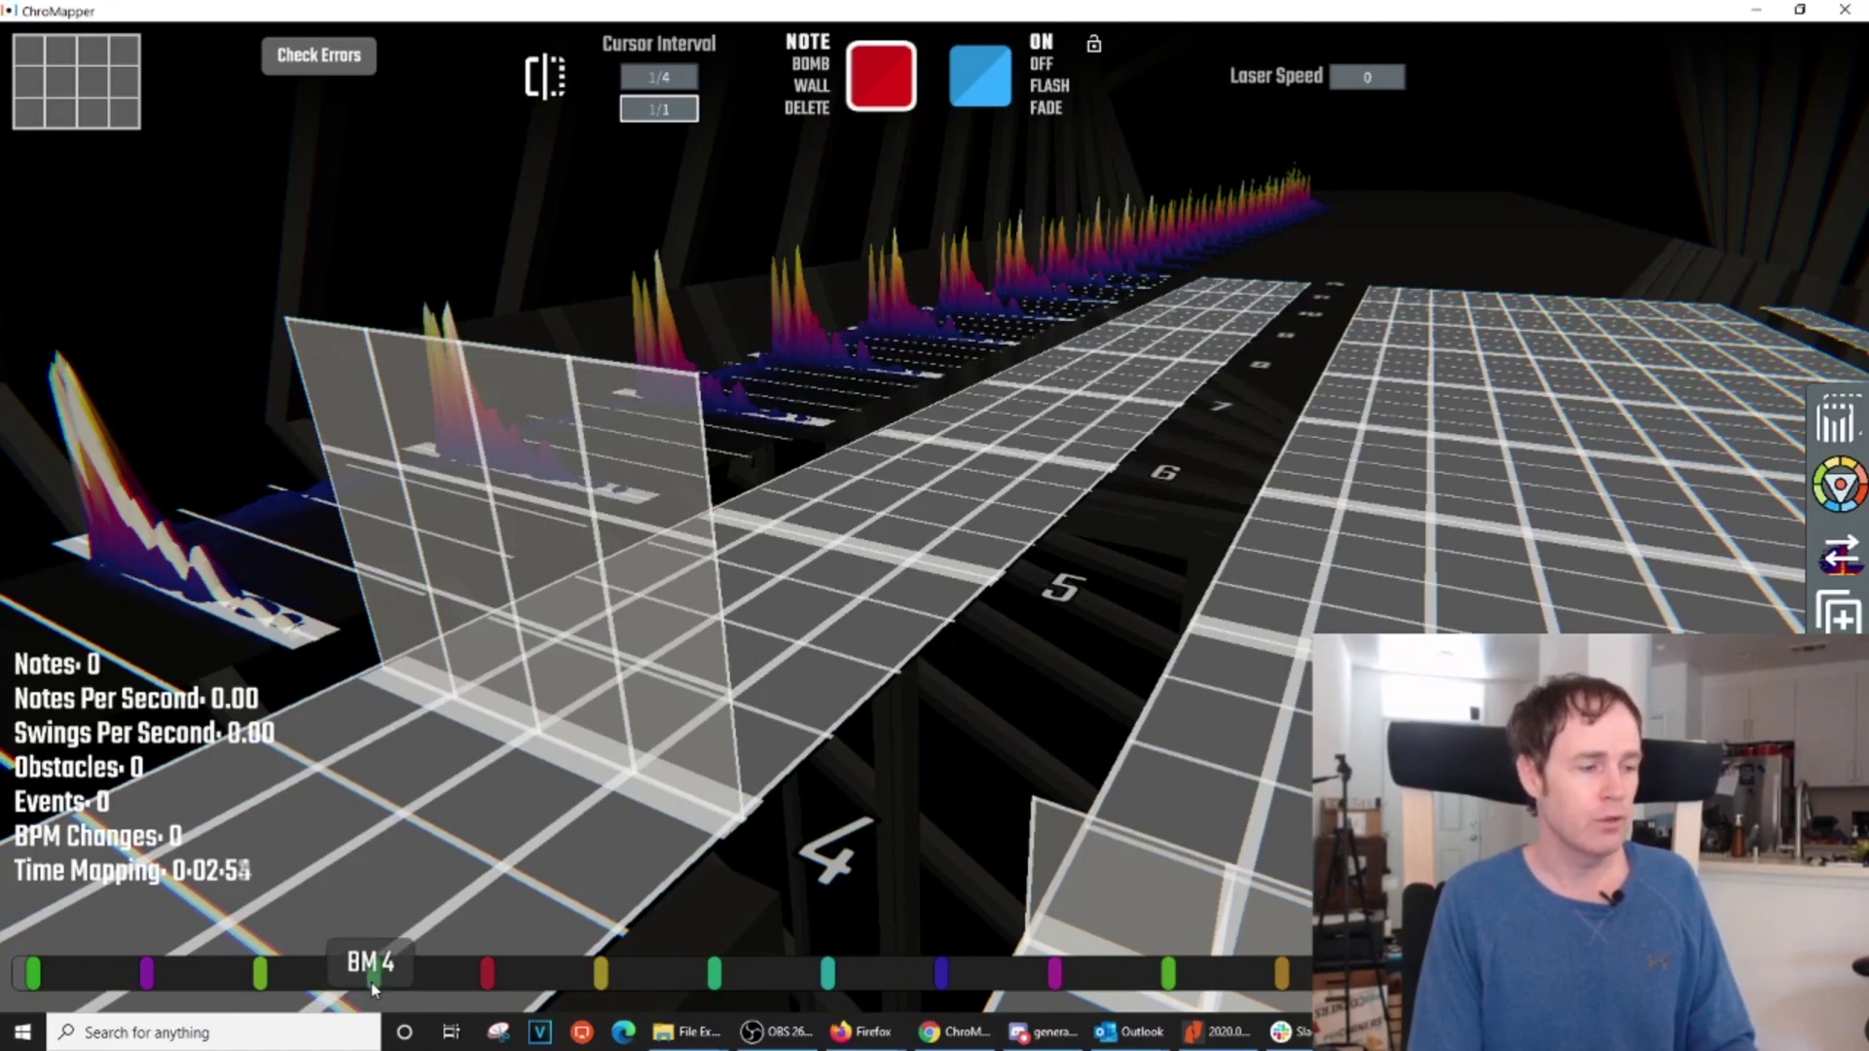
Jump between the BM 4 and BM 5 bookmarks, ending on BM 4 near beat 100
{"action": "left_click", "coordinate": [373, 985]}
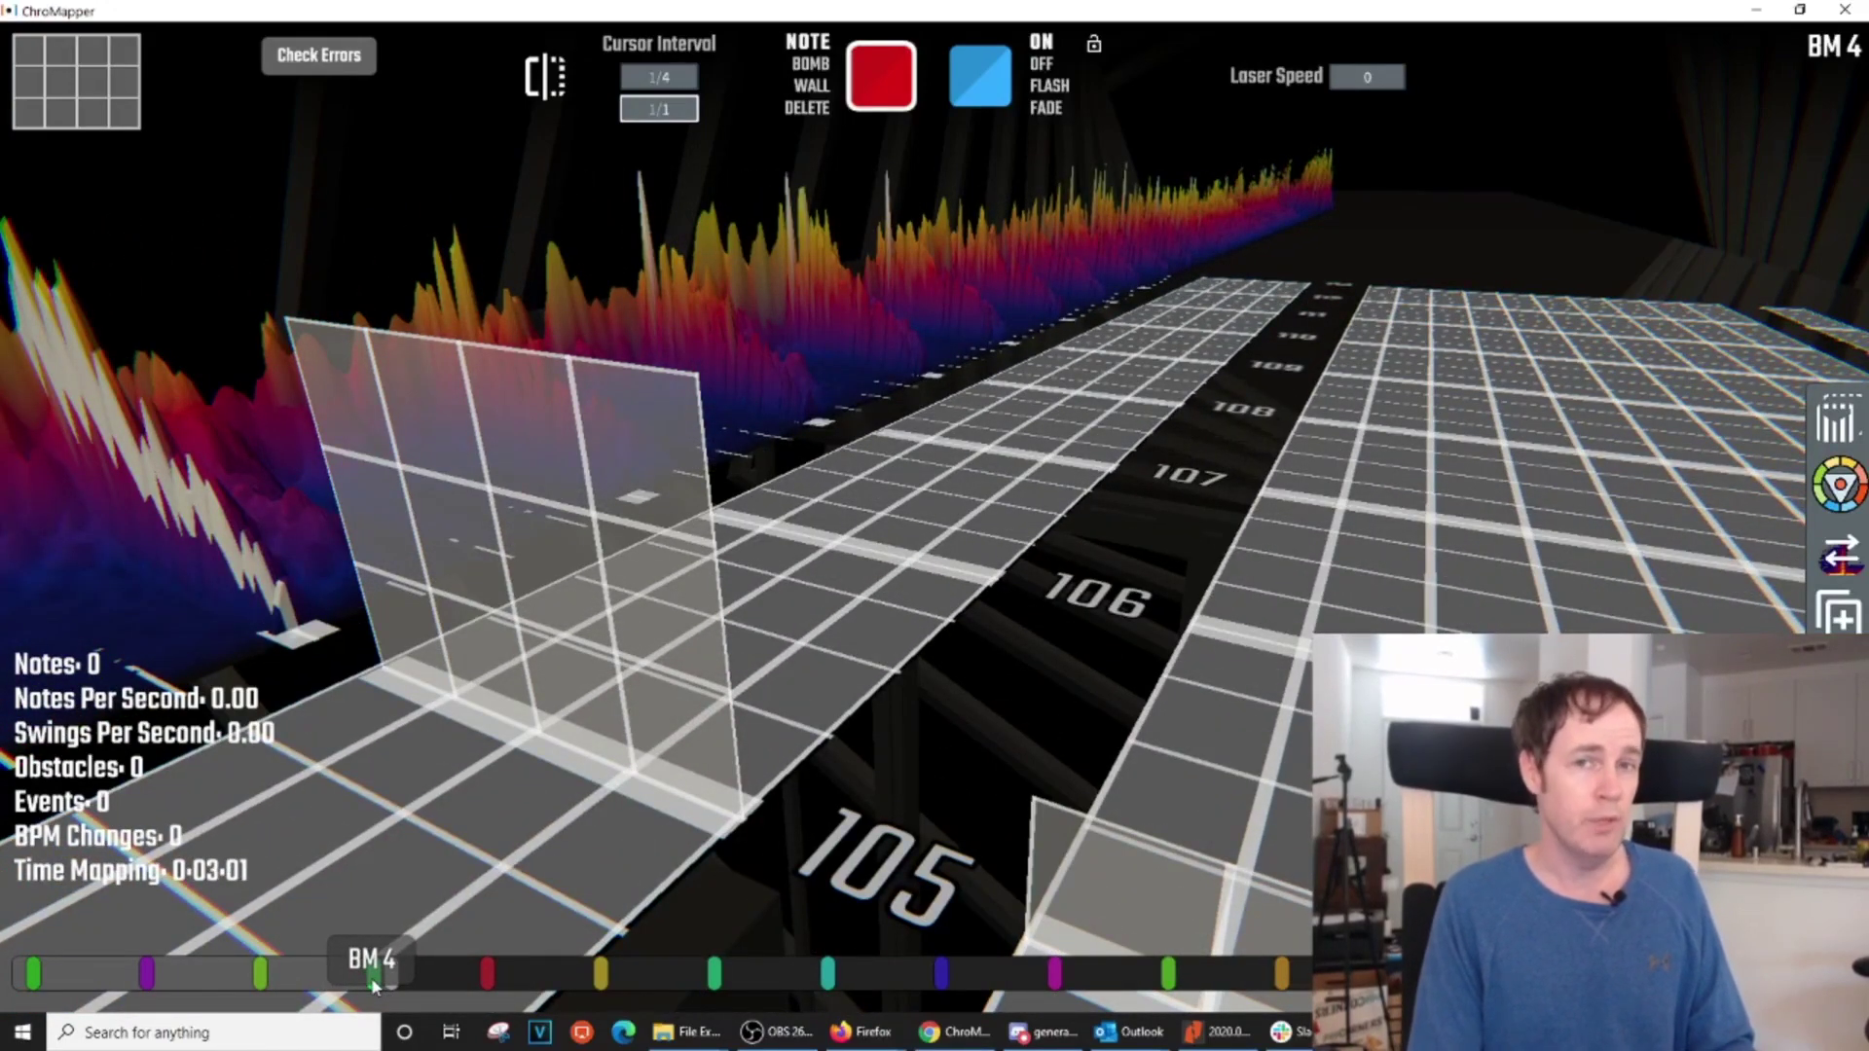
{"action": "left_click", "coordinate": [484, 973]}
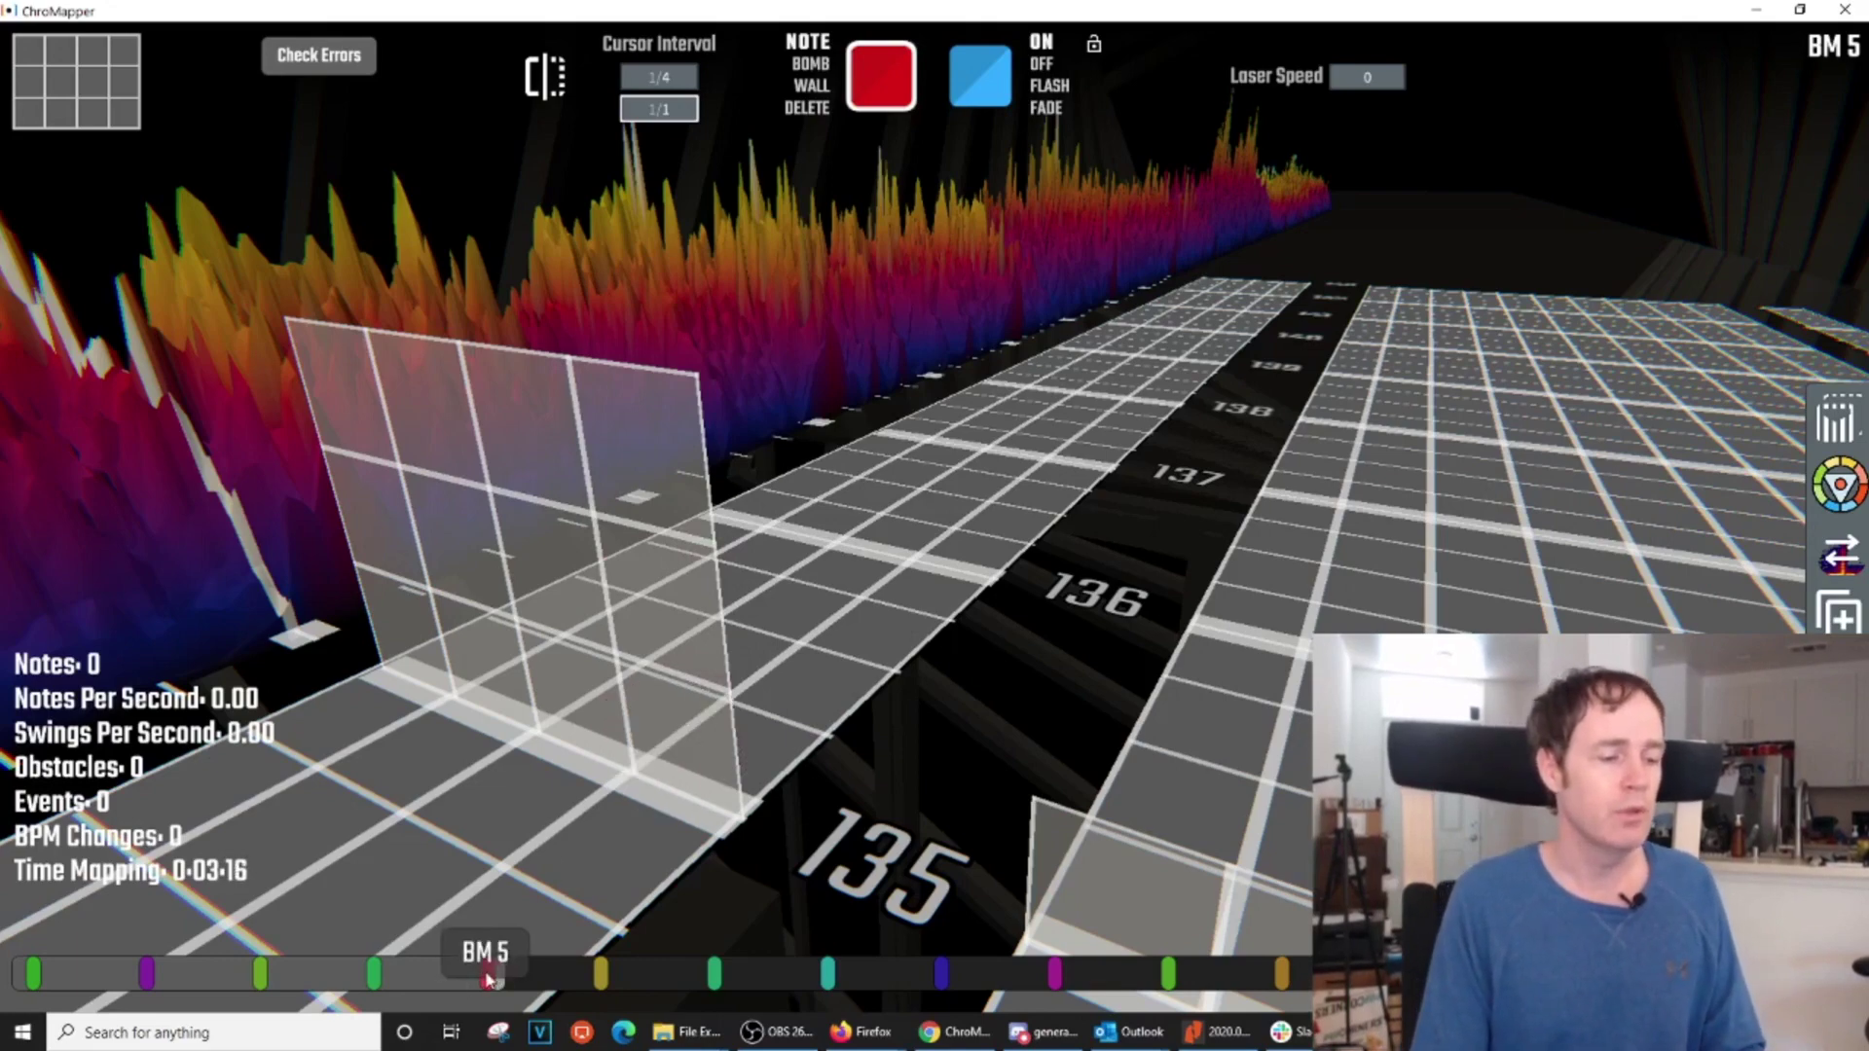
{"action": "left_click", "coordinate": [423, 977]}
{"action": "left_click", "coordinate": [407, 978]}
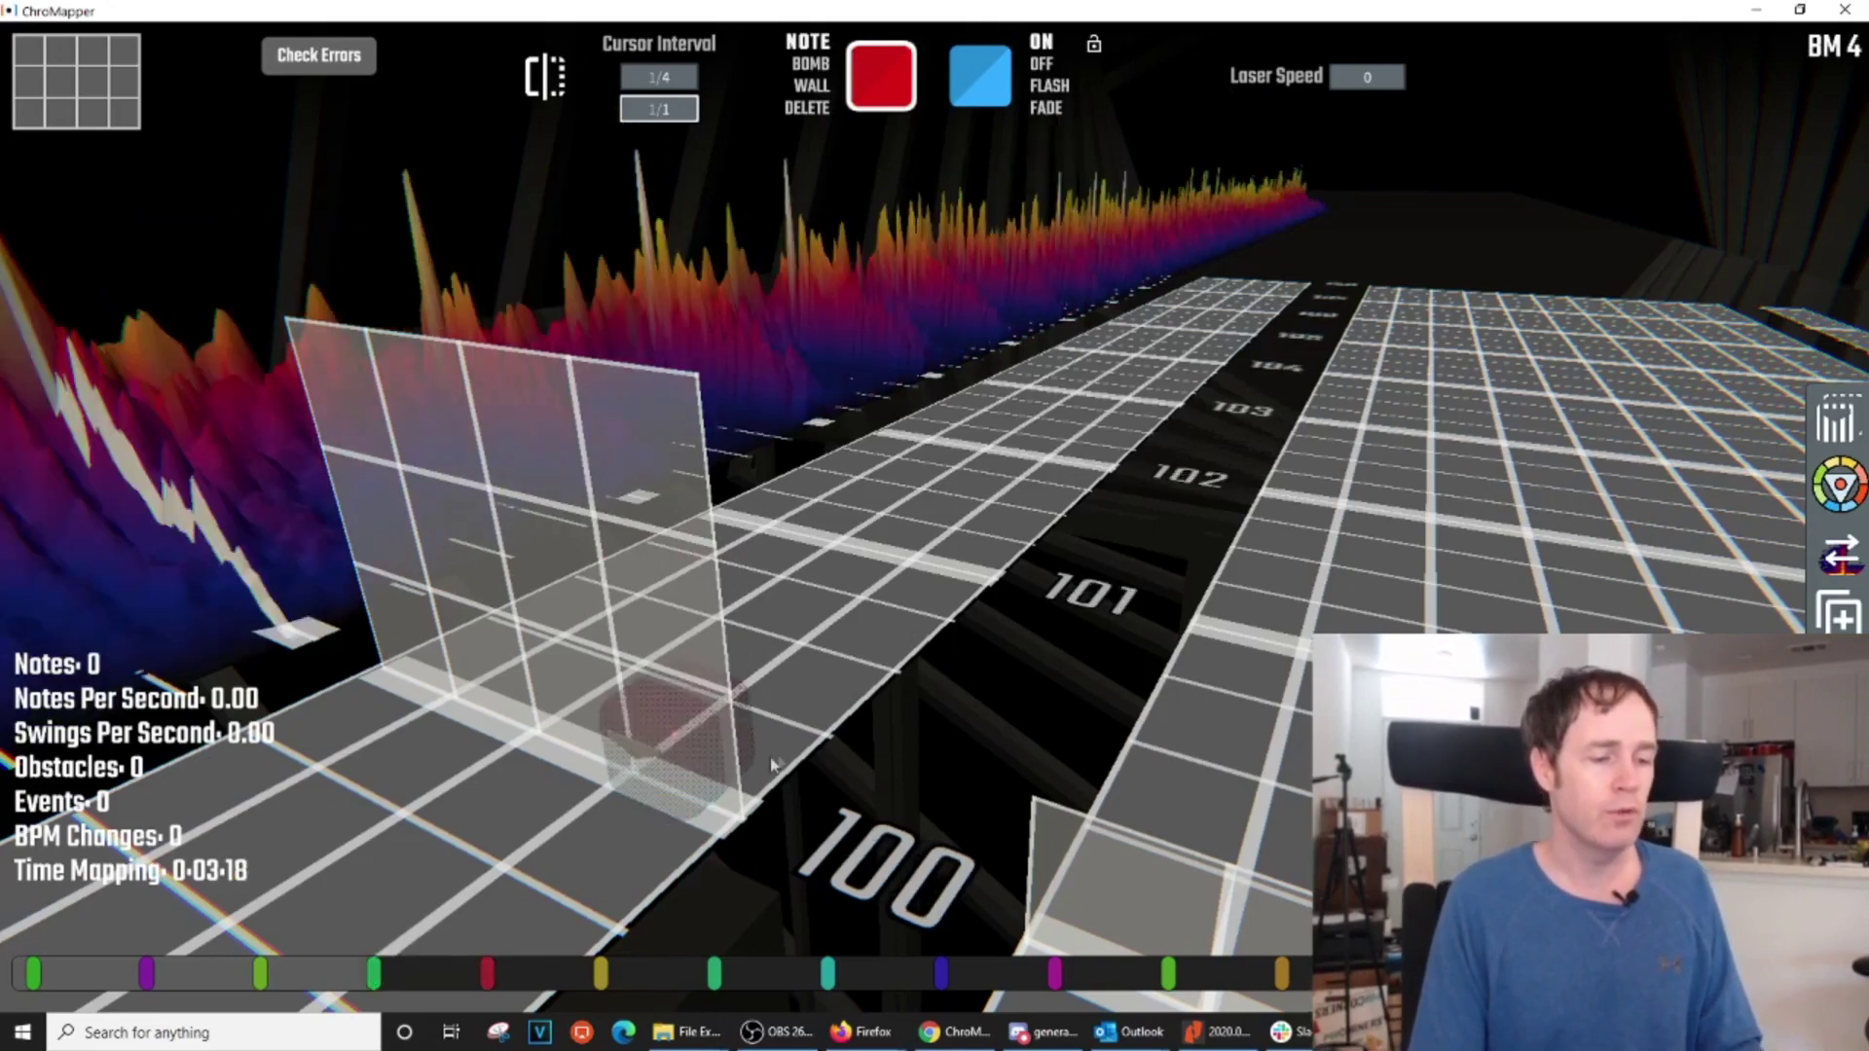
Place a new bookmark at beat 100, replacing the default name with 'Build 1'
{"action": "key", "text": "Tab"}
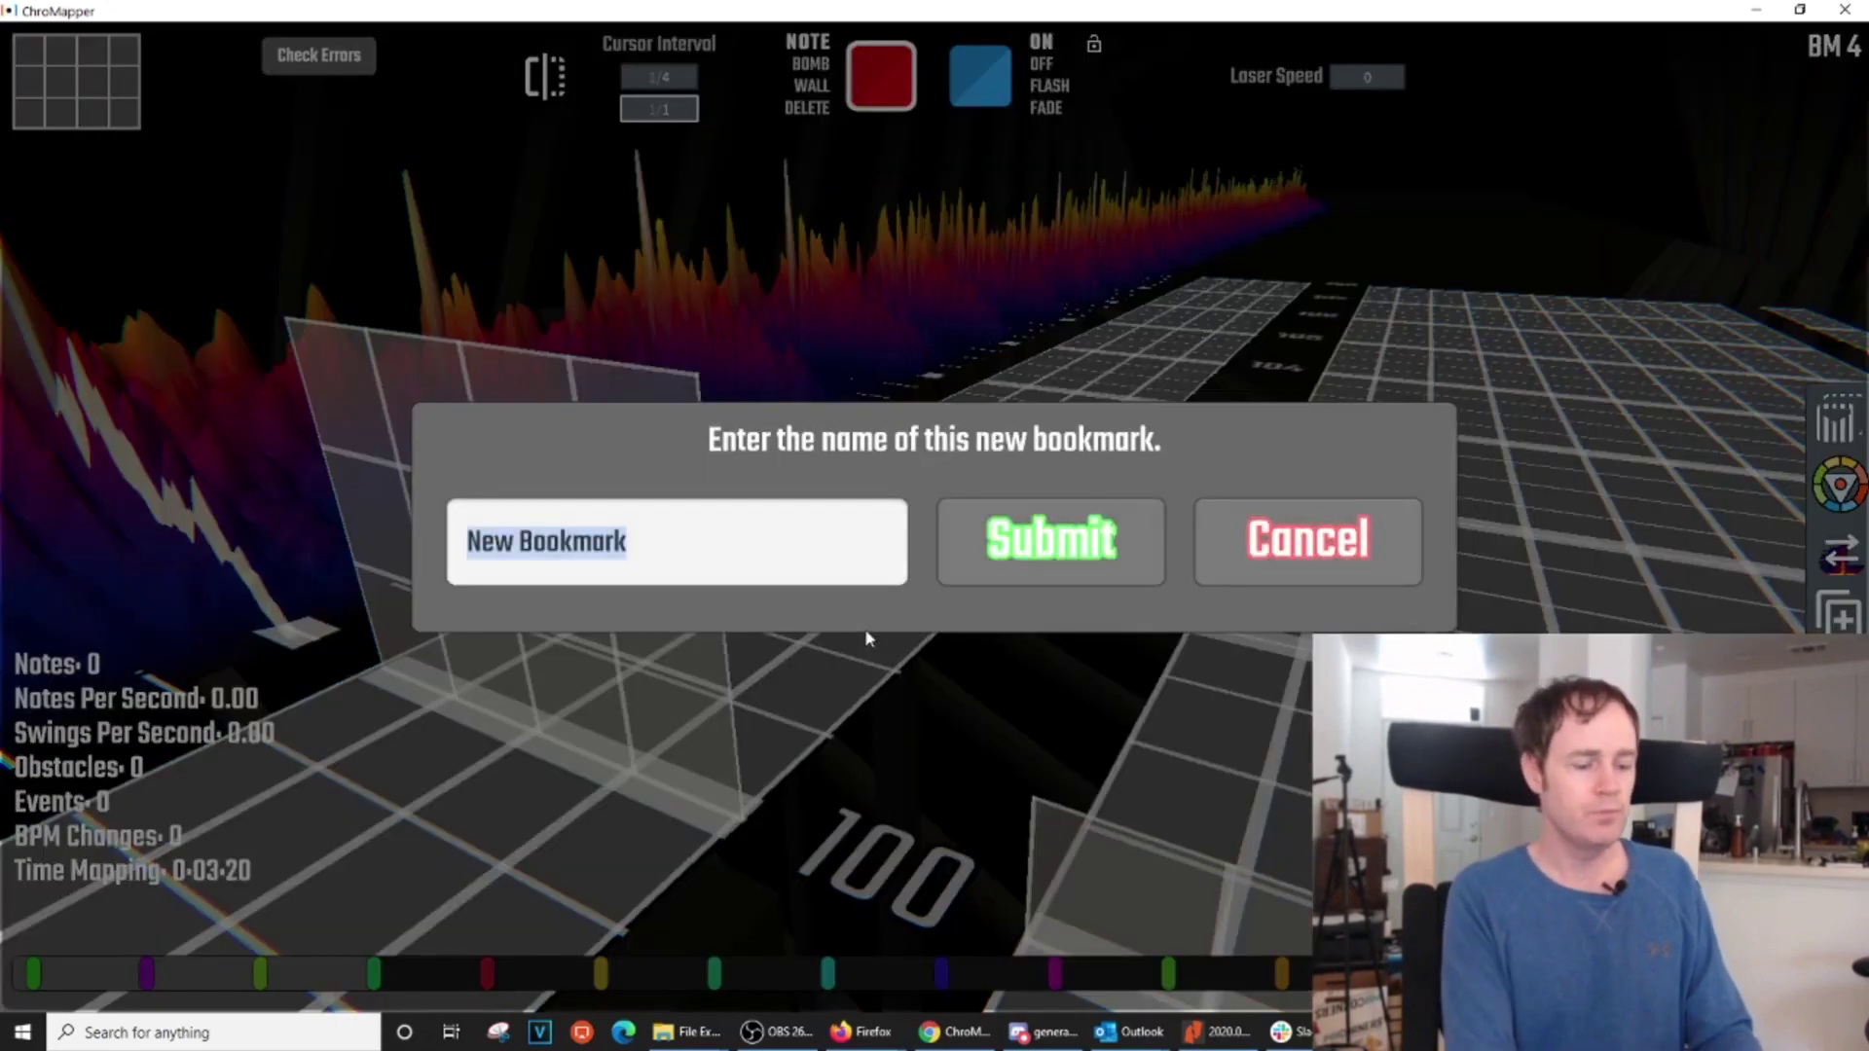
{"action": "type", "text": "b"}
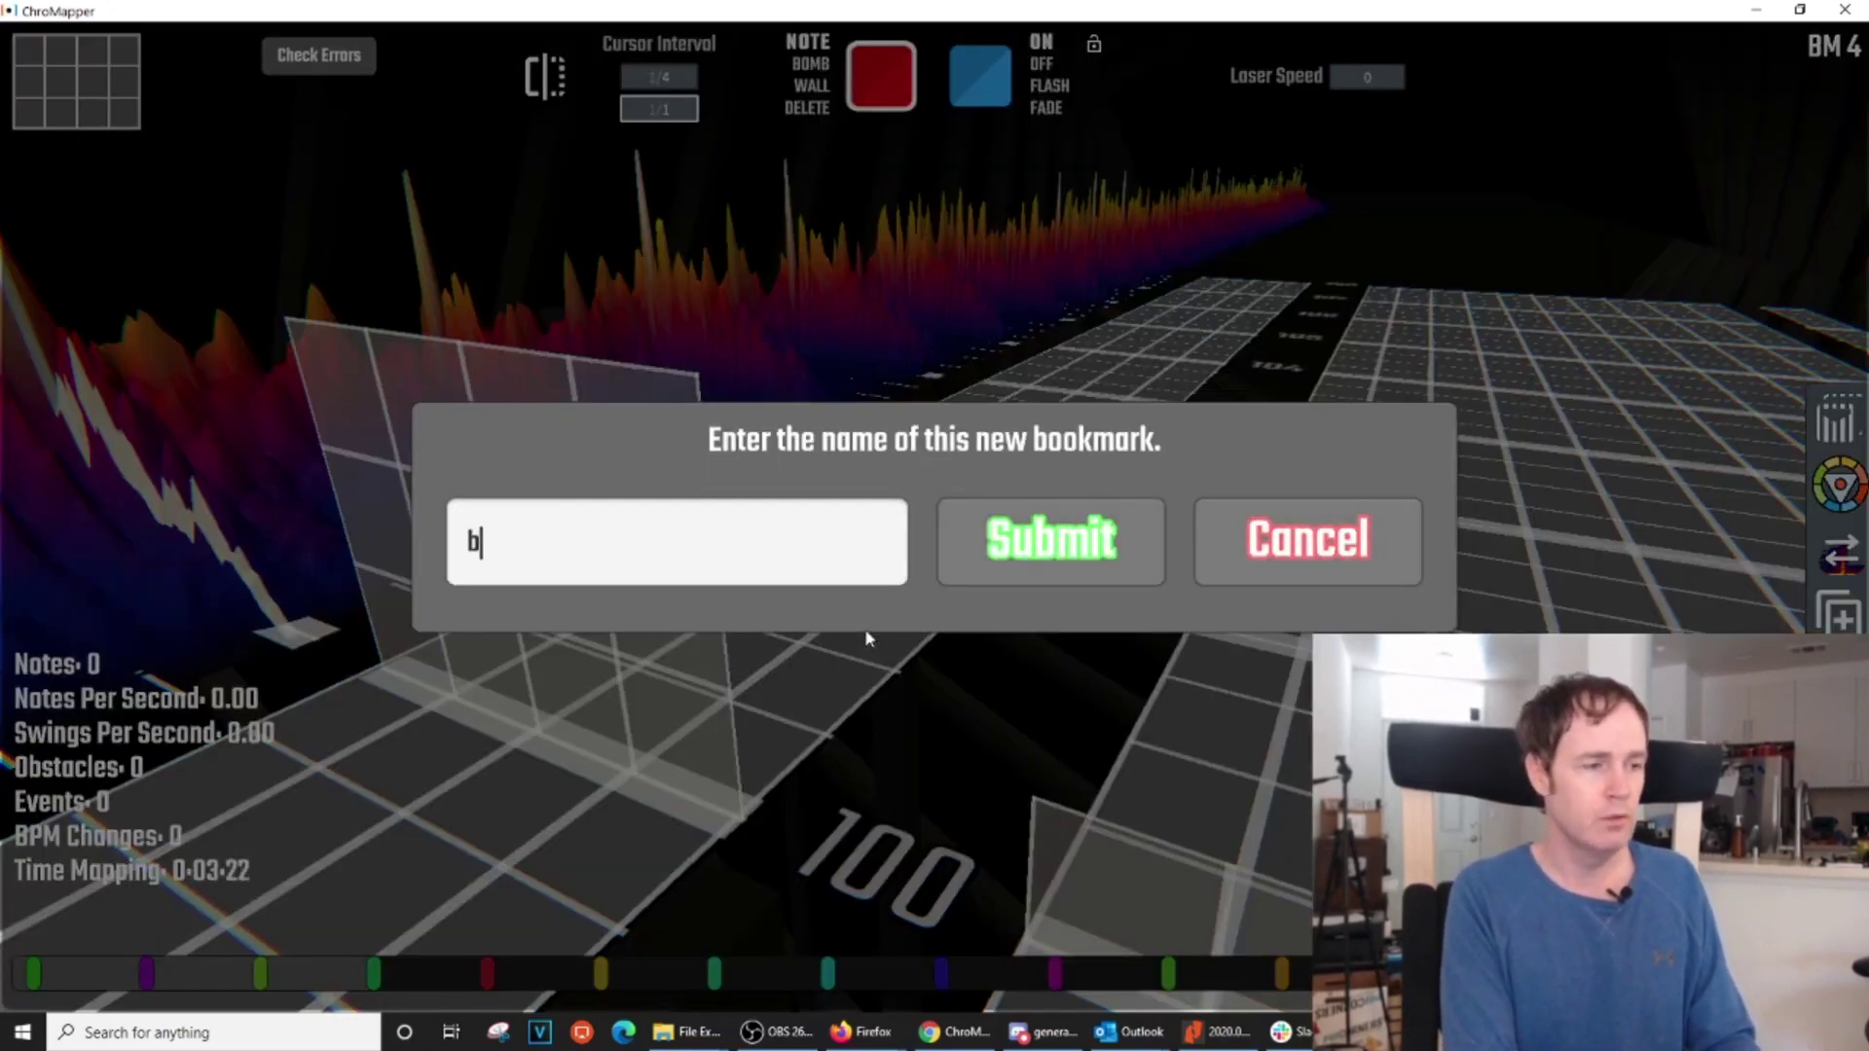
{"action": "key", "text": "BackSpace"}
{"action": "type", "text": "Build "}
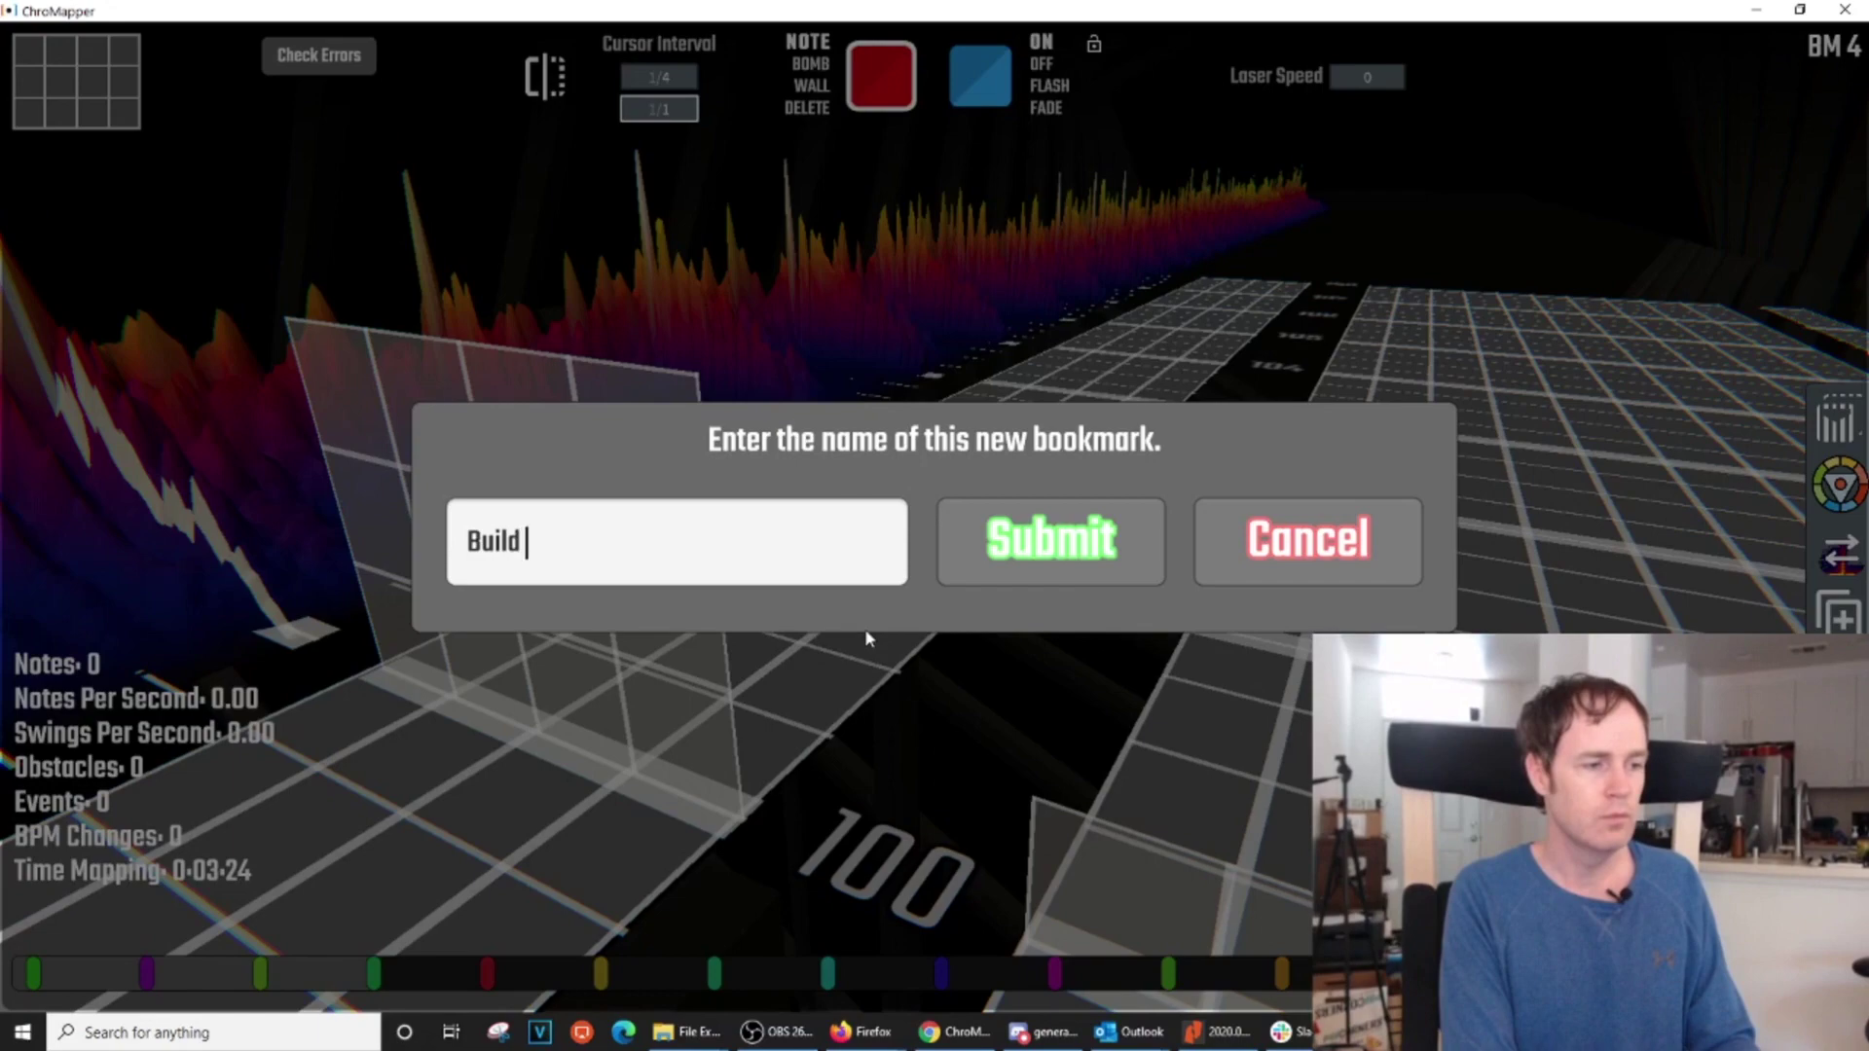
{"action": "type", "text": "1"}
{"action": "key", "text": "Return"}
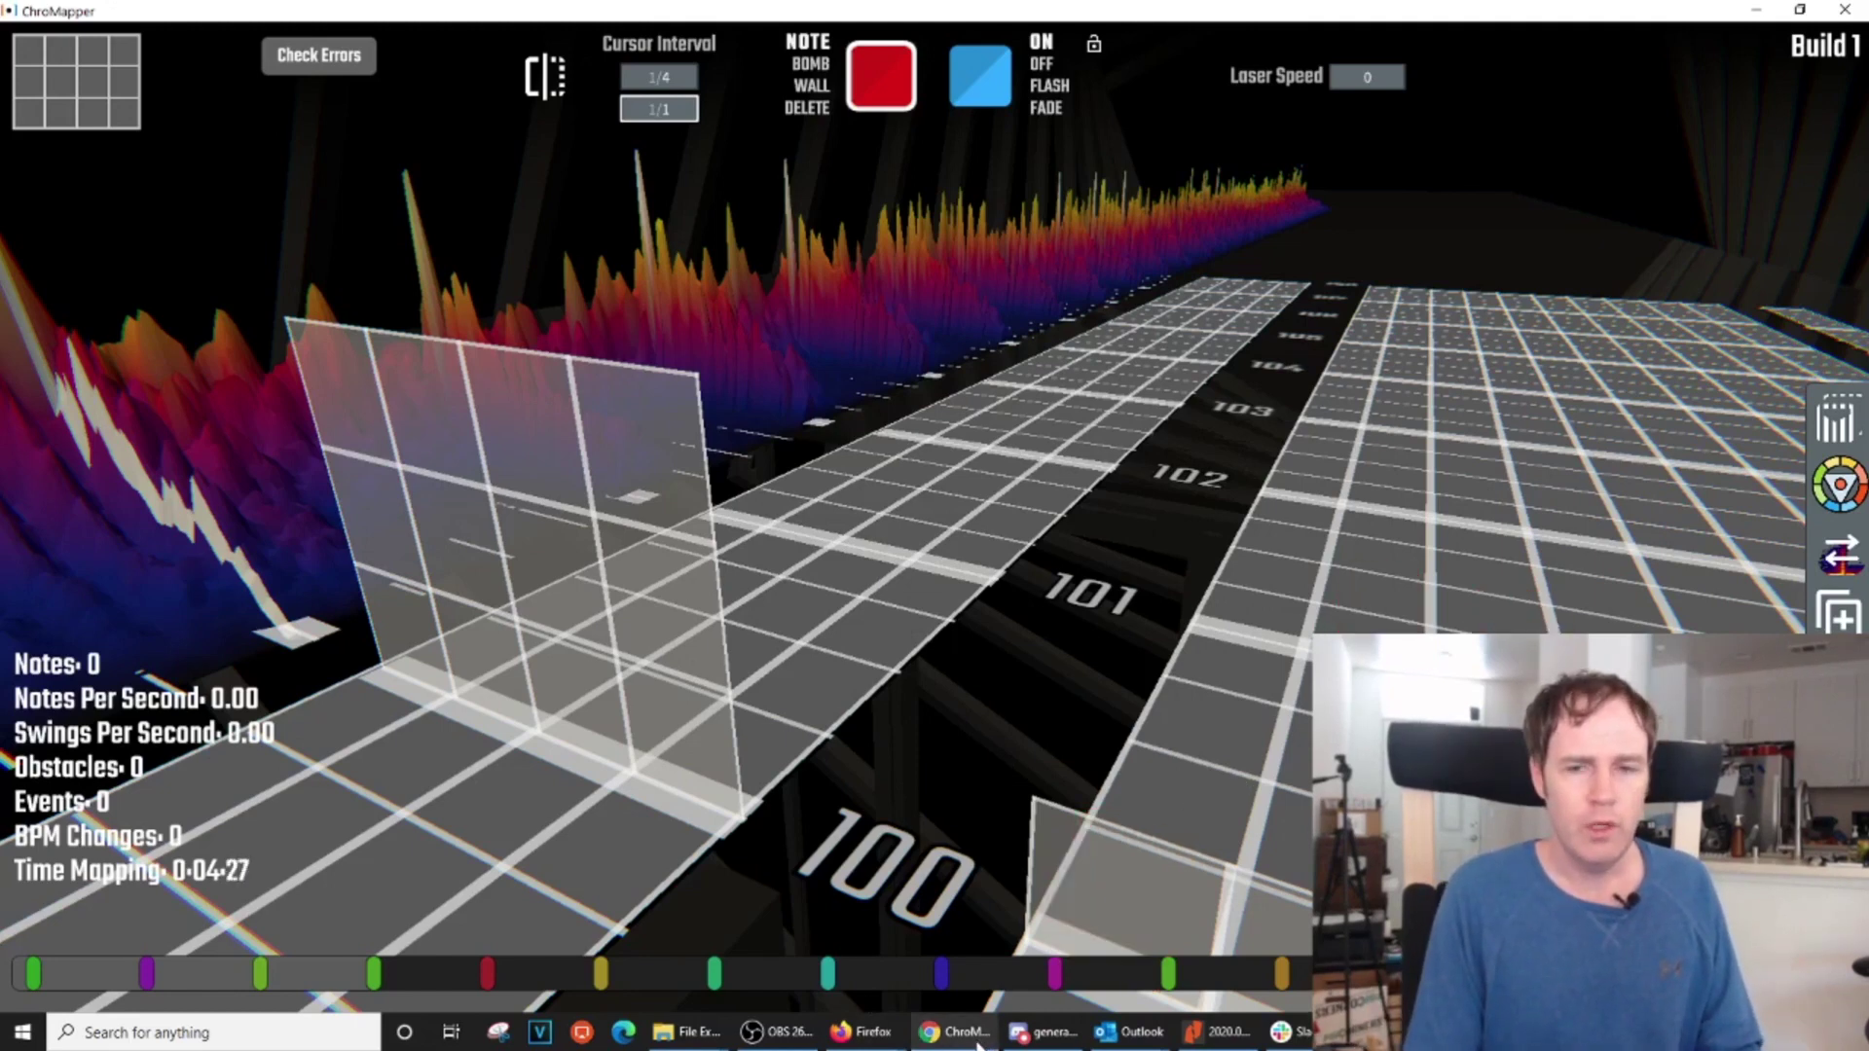
{"action": "mouse_move", "coordinate": [972, 1046]}
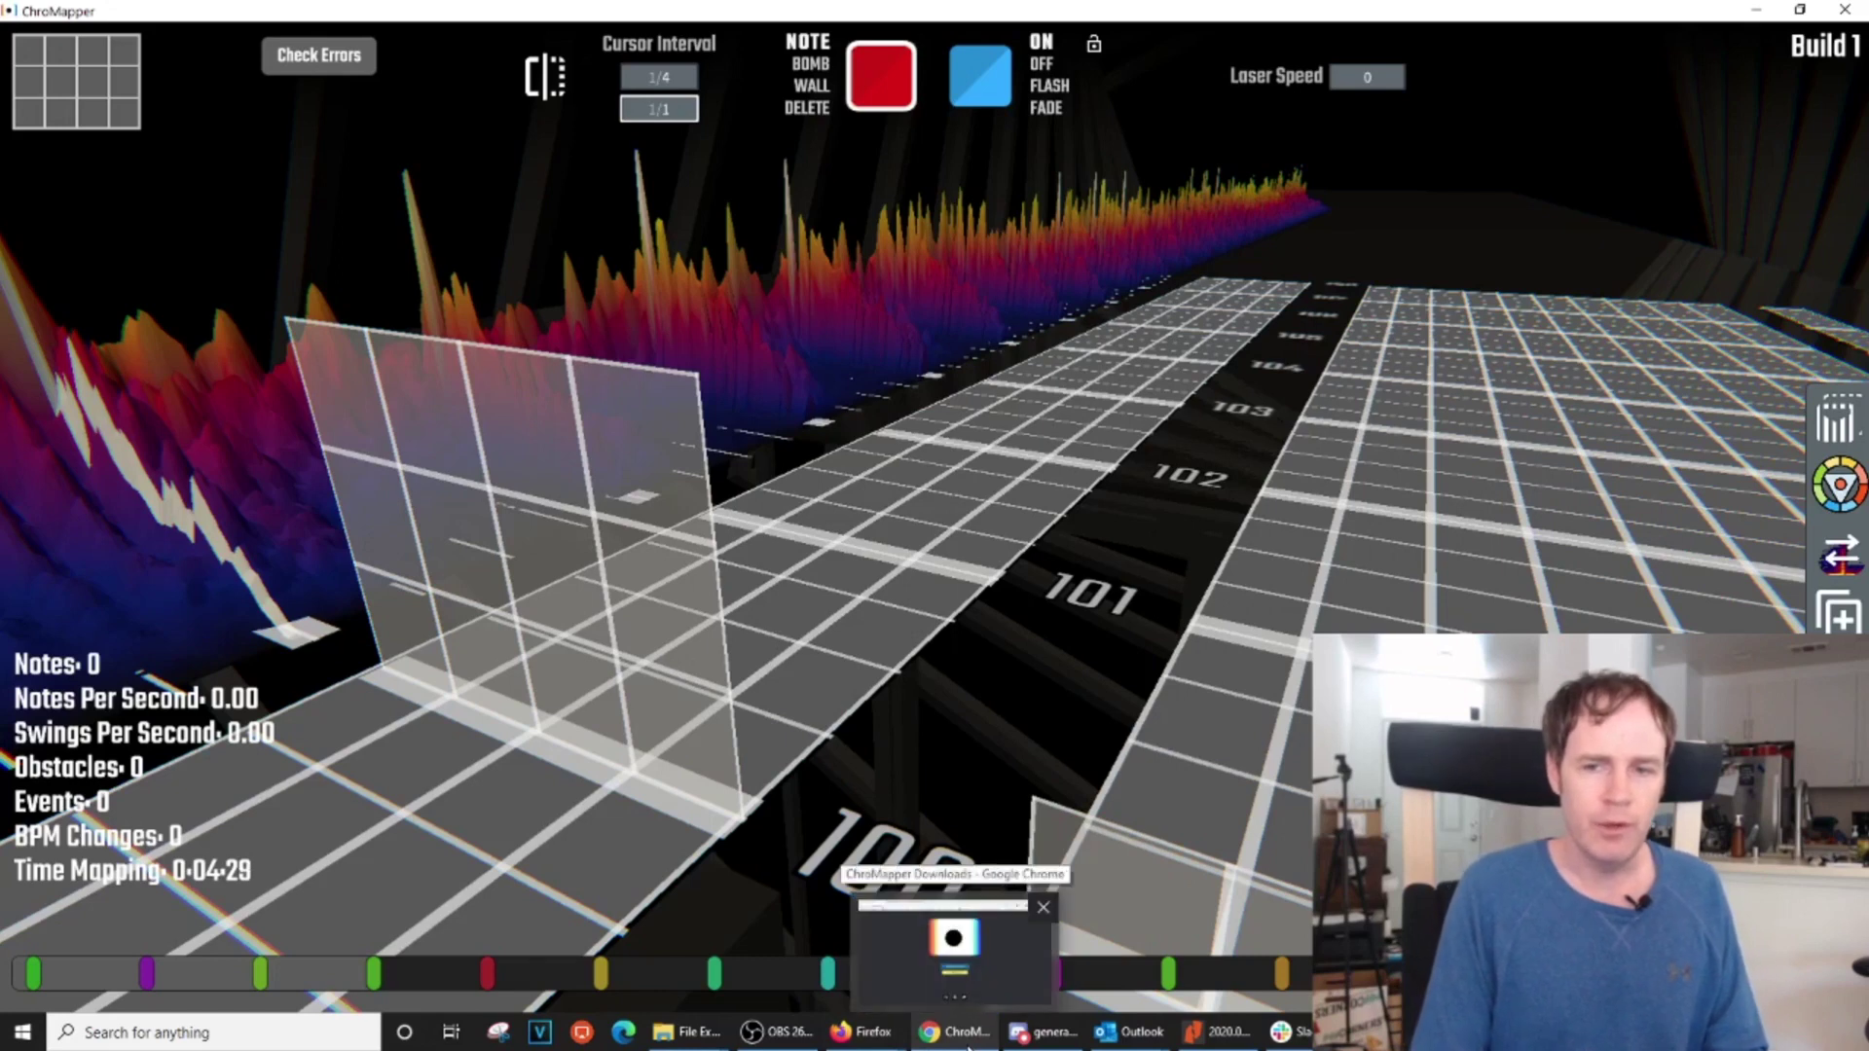
{"action": "mouse_move", "coordinate": [1047, 1043]}
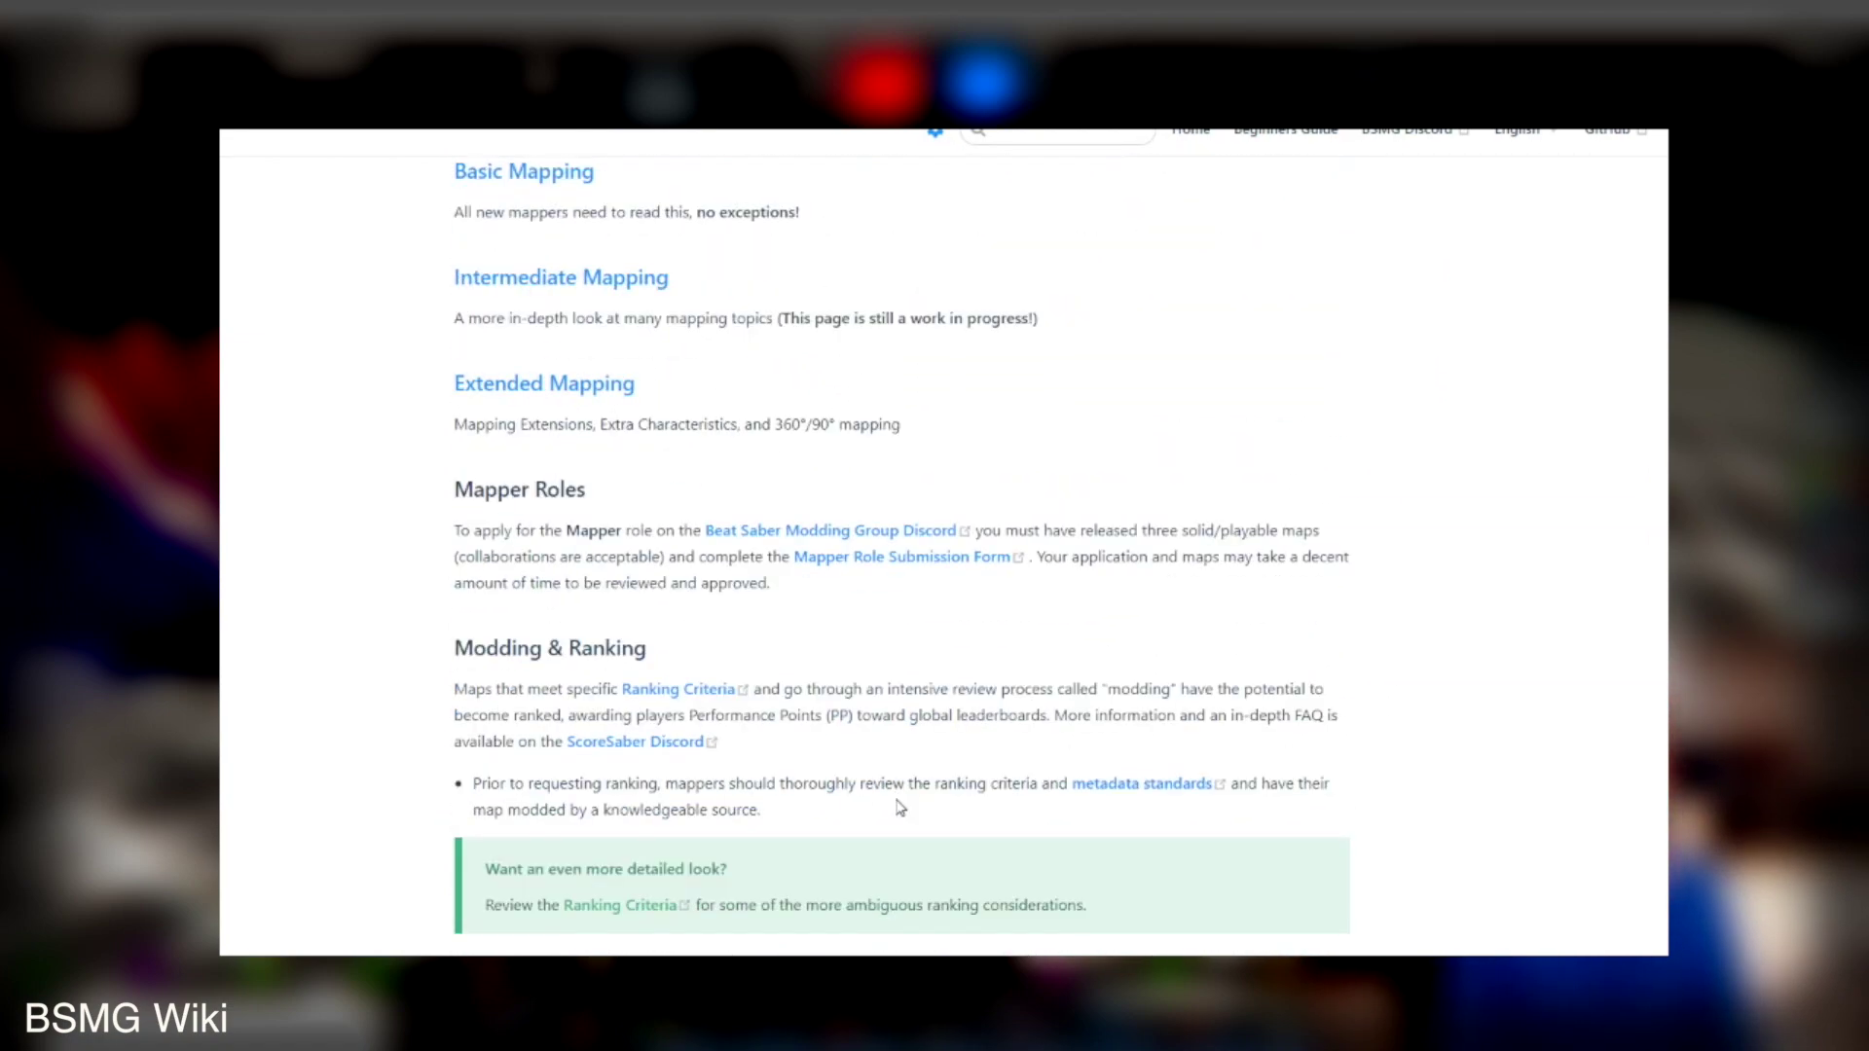
{"action": "scroll", "coordinate": [900, 808], "scroll_direction": "down", "scroll_amount": 8}
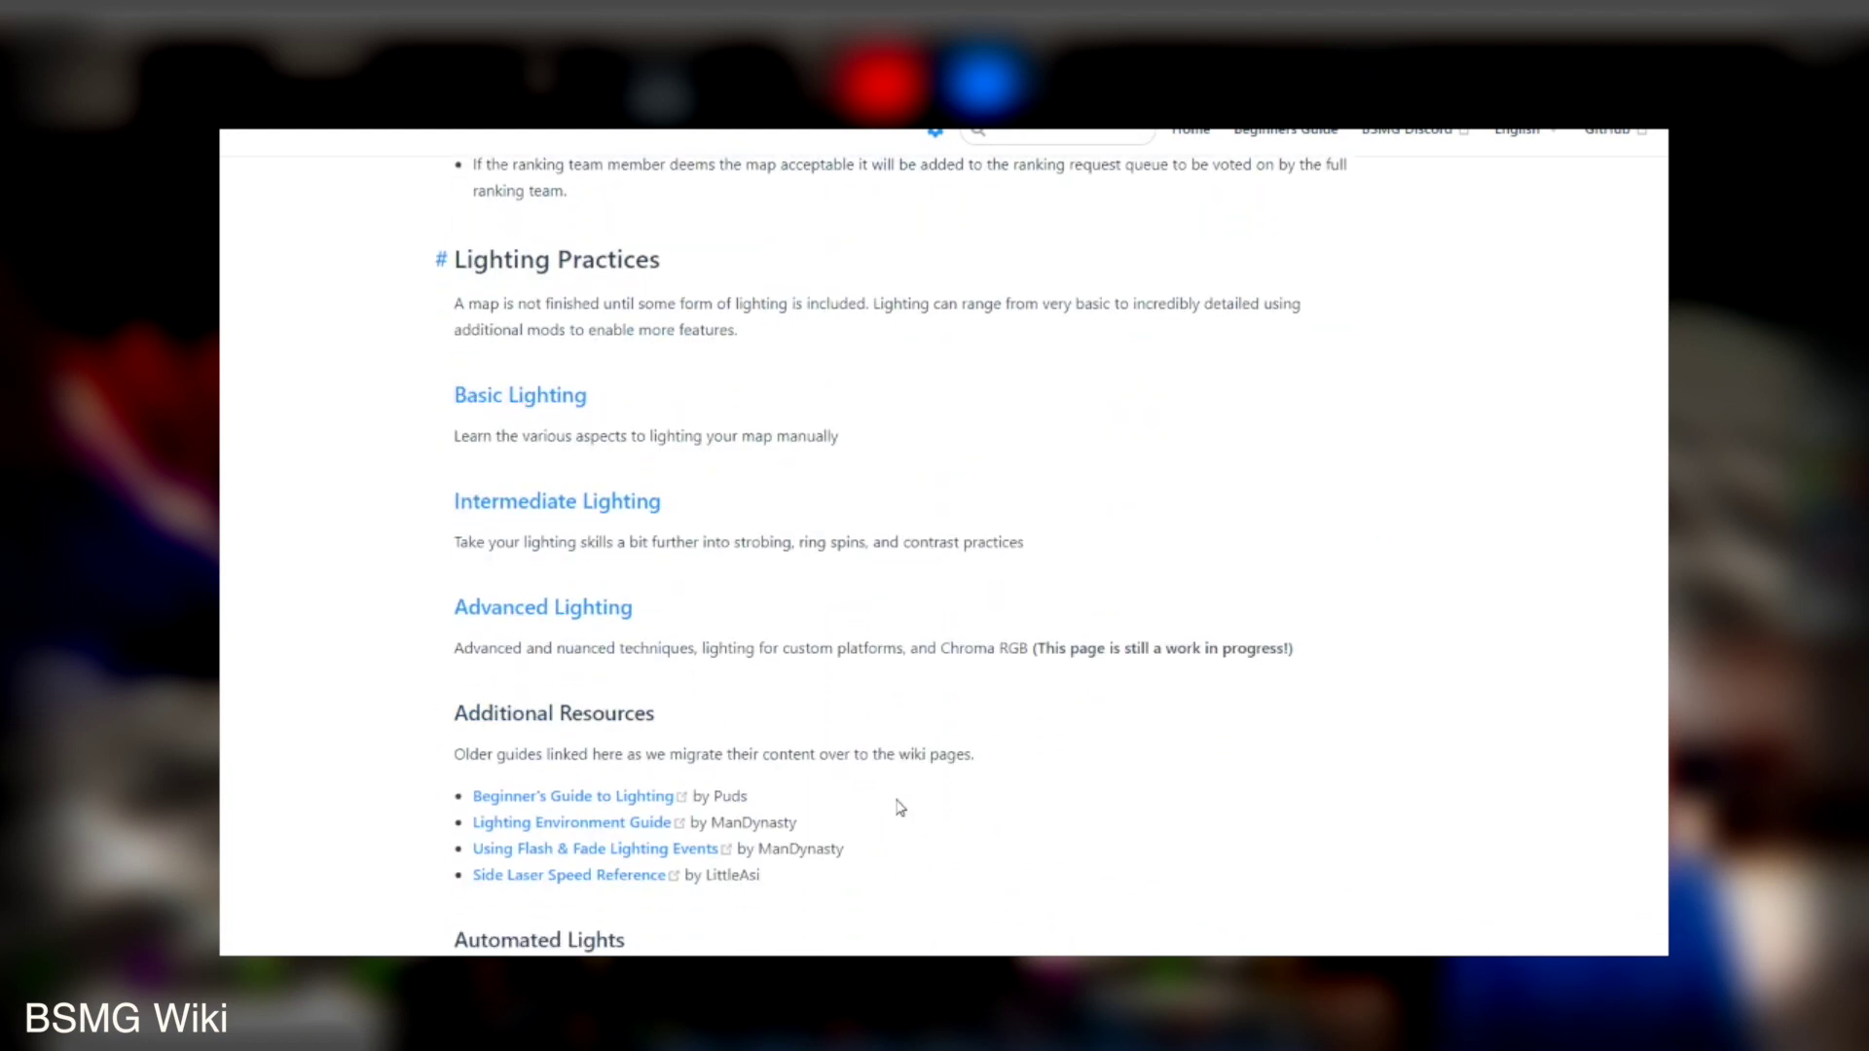